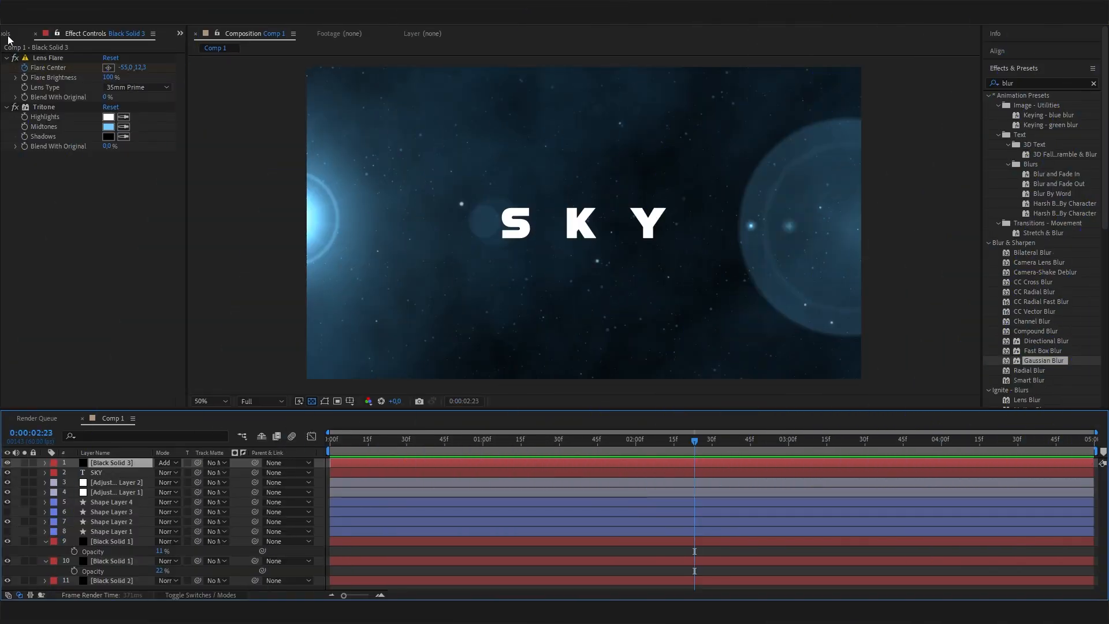
Create a new 1920 x 1080 px composition at 60 frames per second with a duration of 5 seconds
{"action": "left_click", "coordinate": [33, 32]}
{"action": "right_click", "coordinate": [80, 259]}
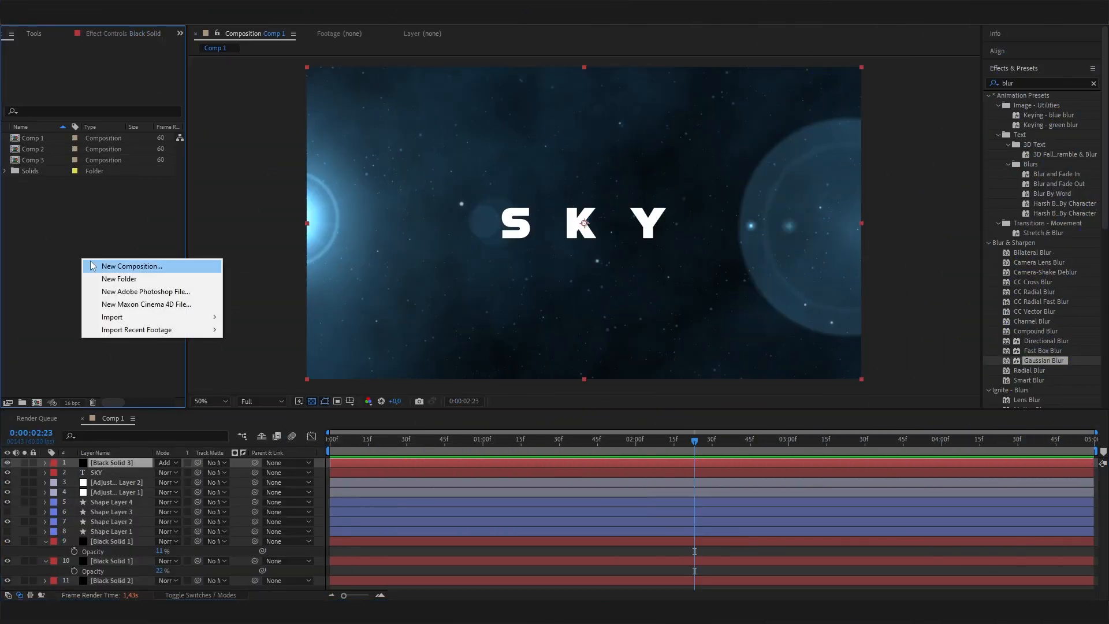
{"action": "left_click", "coordinate": [97, 265]}
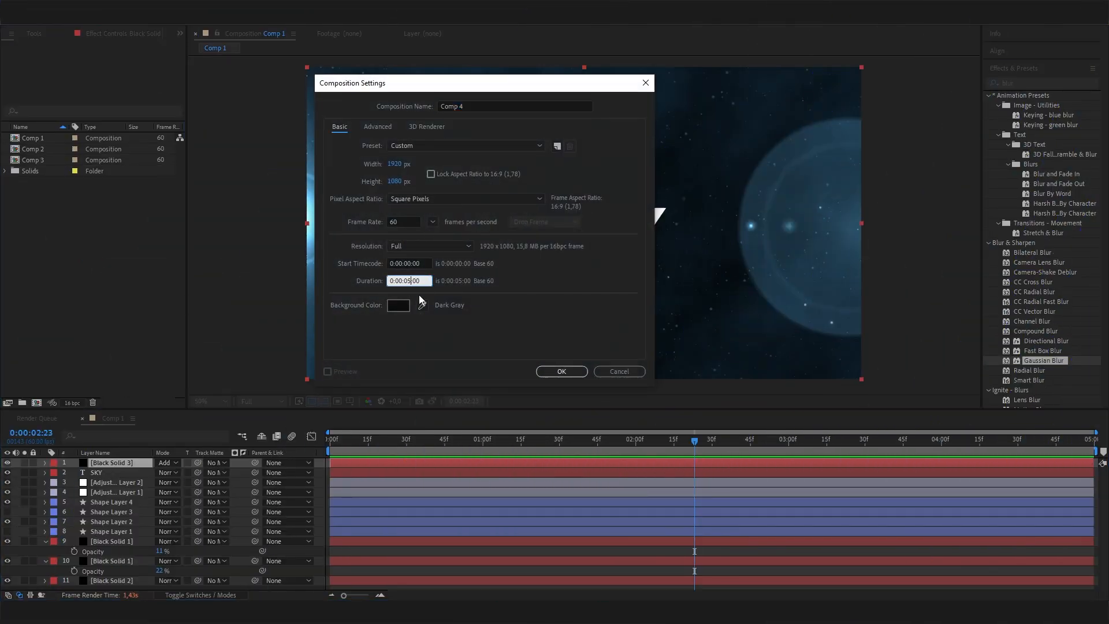
{"action": "left_click", "coordinate": [580, 375]}
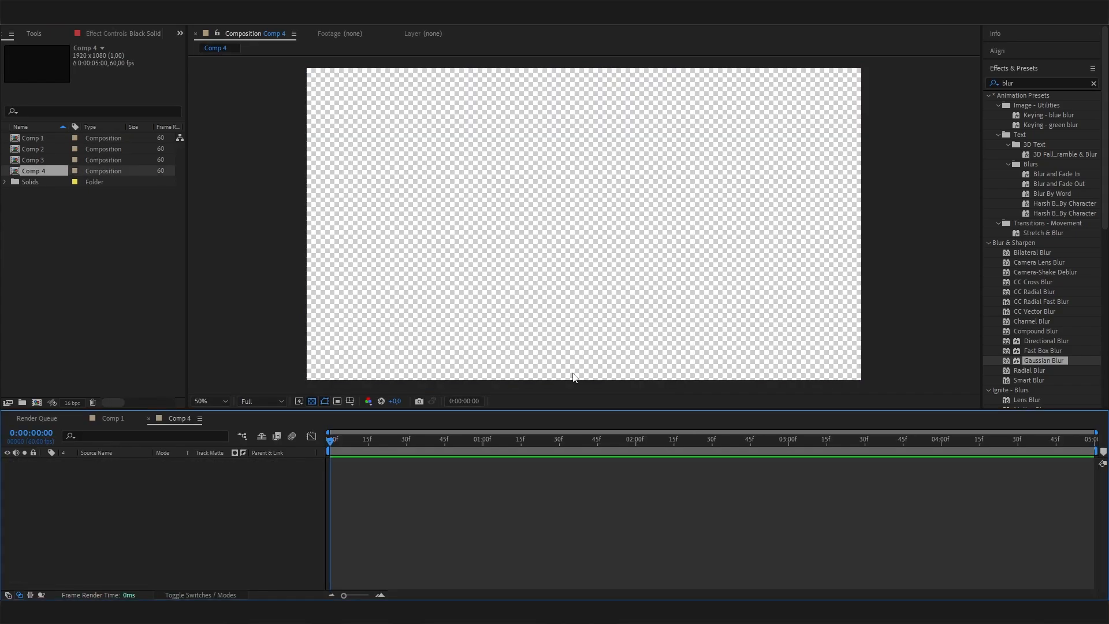
Add two full-size black solid layers to the new composition
{"action": "right_click", "coordinate": [132, 490]}
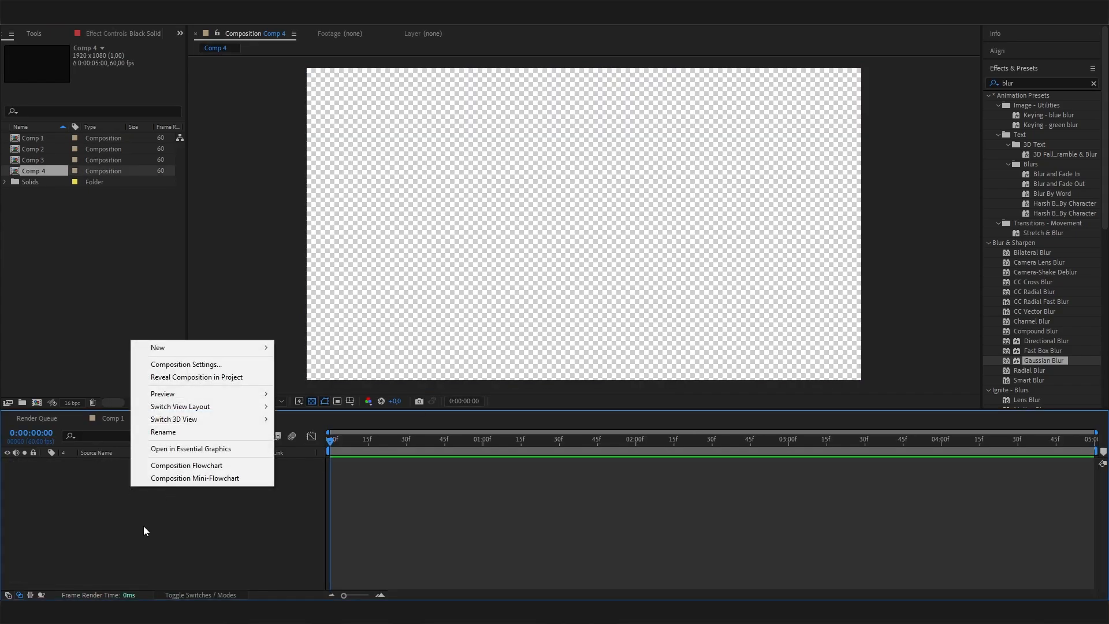
{"action": "mouse_move", "coordinate": [242, 347]}
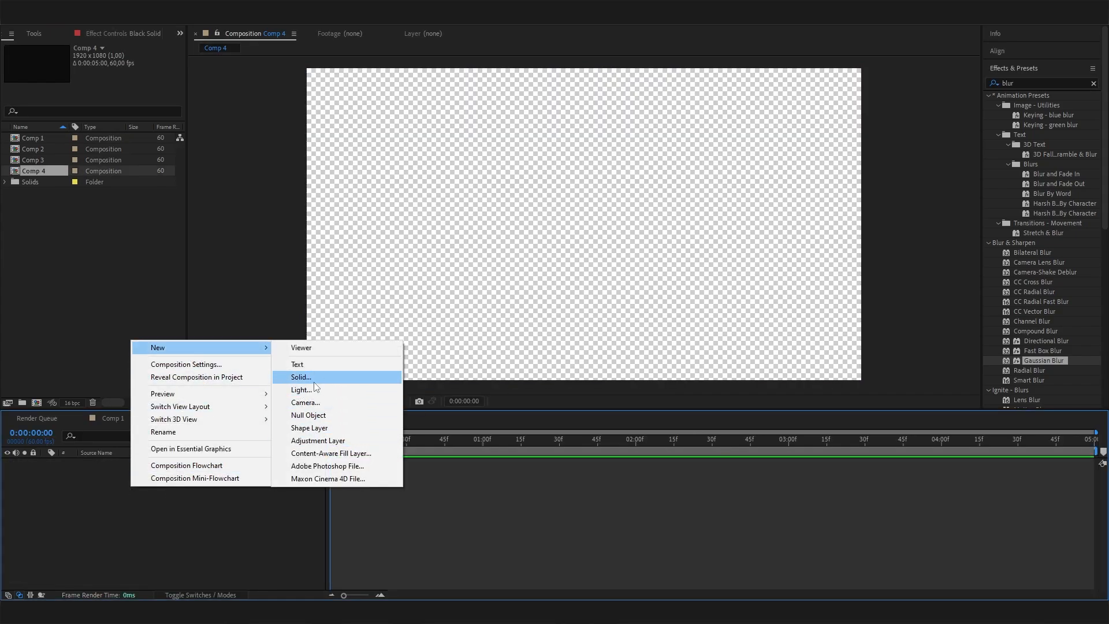
{"action": "left_click", "coordinate": [314, 378]}
{"action": "left_click", "coordinate": [180, 232]}
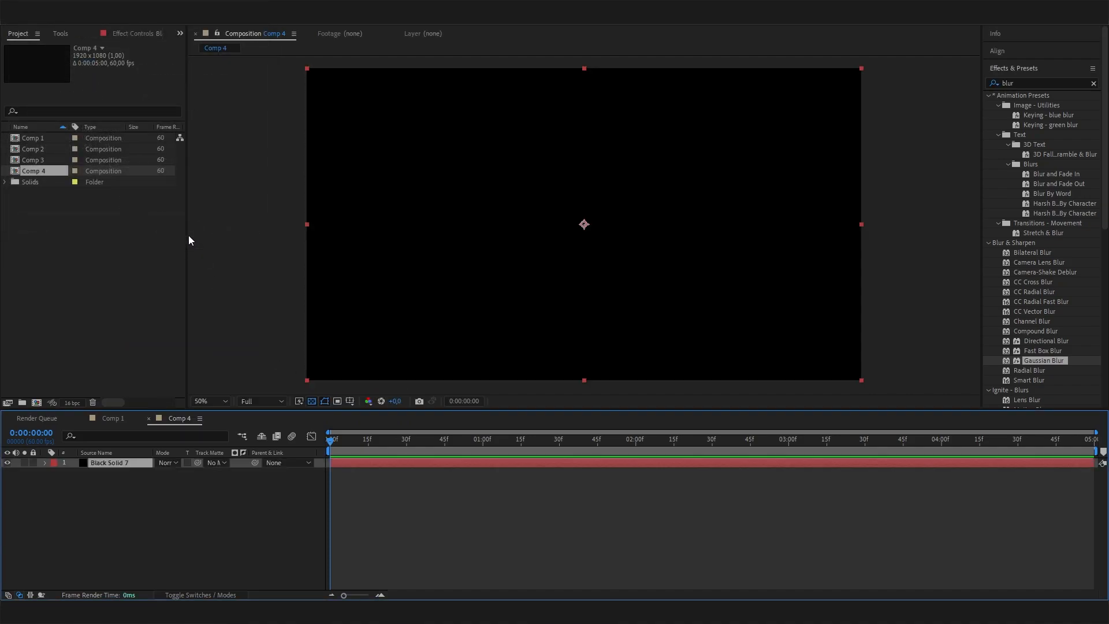
{"action": "right_click", "coordinate": [173, 470]}
{"action": "mouse_move", "coordinate": [220, 357]}
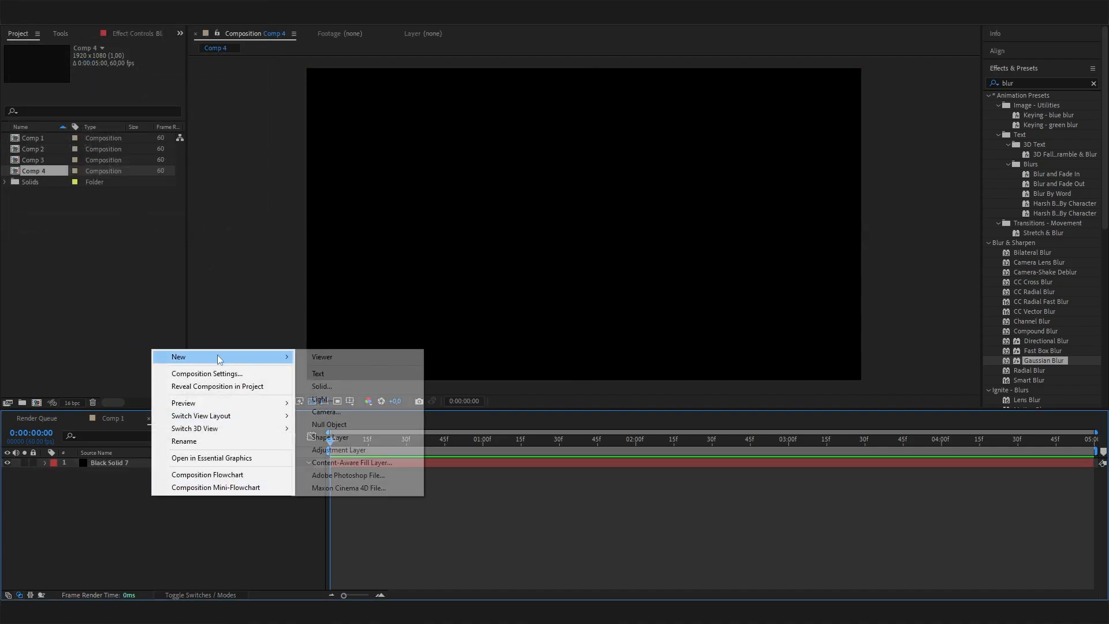
{"action": "left_click", "coordinate": [351, 389]}
{"action": "left_click", "coordinate": [181, 234]}
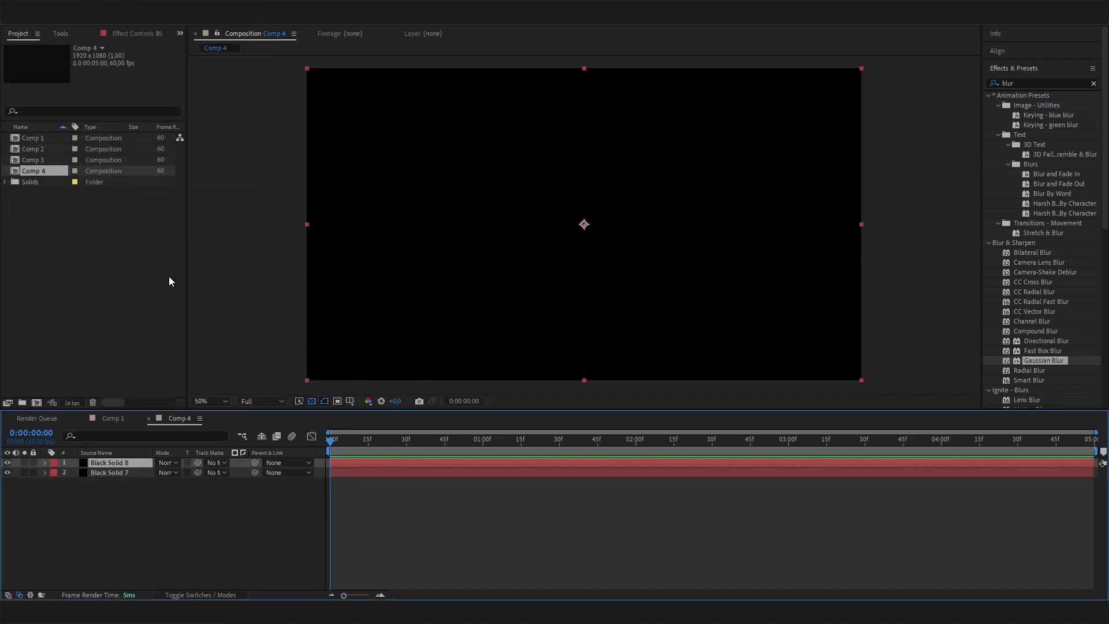
Look at the finished SKY title scene in Comp 1 at 0:00:01:50 and return to Comp 4
{"action": "left_click", "coordinate": [121, 417]}
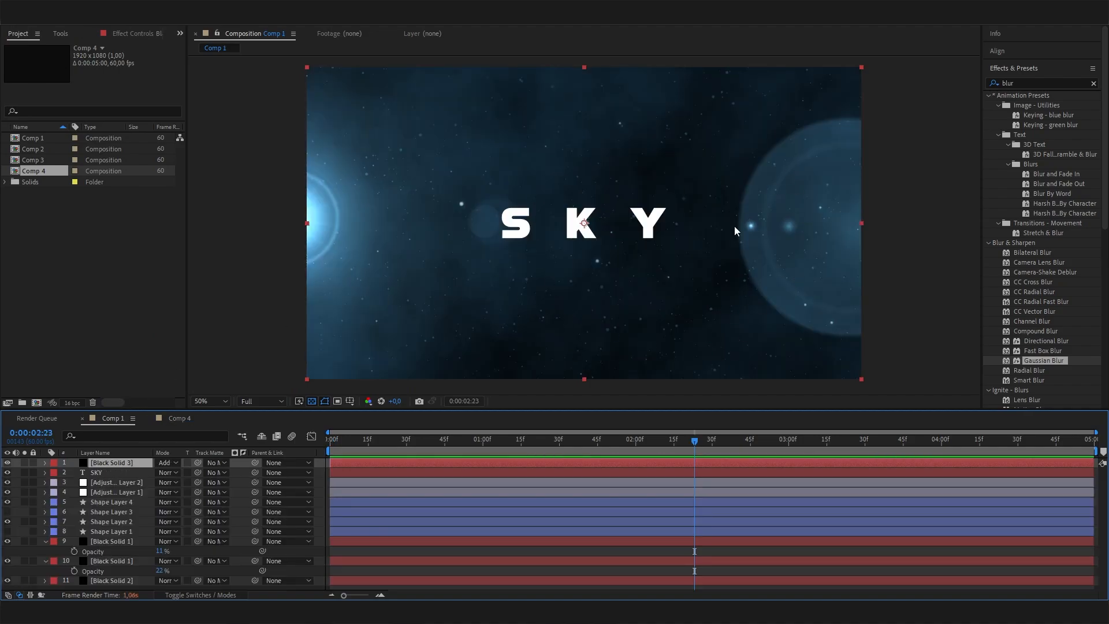
{"action": "left_click", "coordinate": [610, 443]}
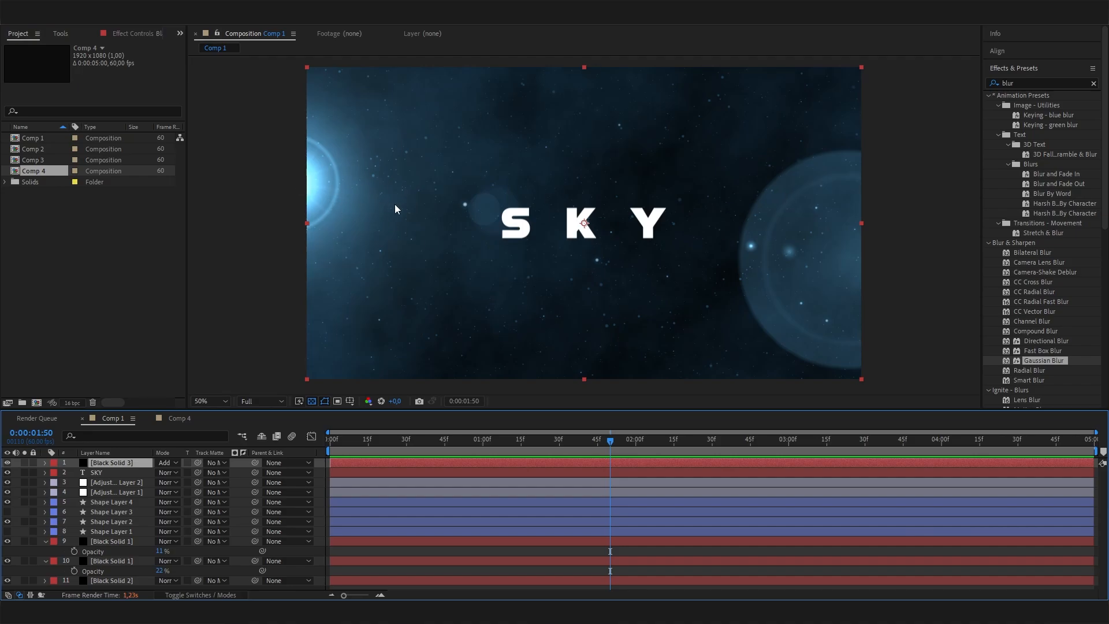
{"action": "left_click", "coordinate": [176, 419]}
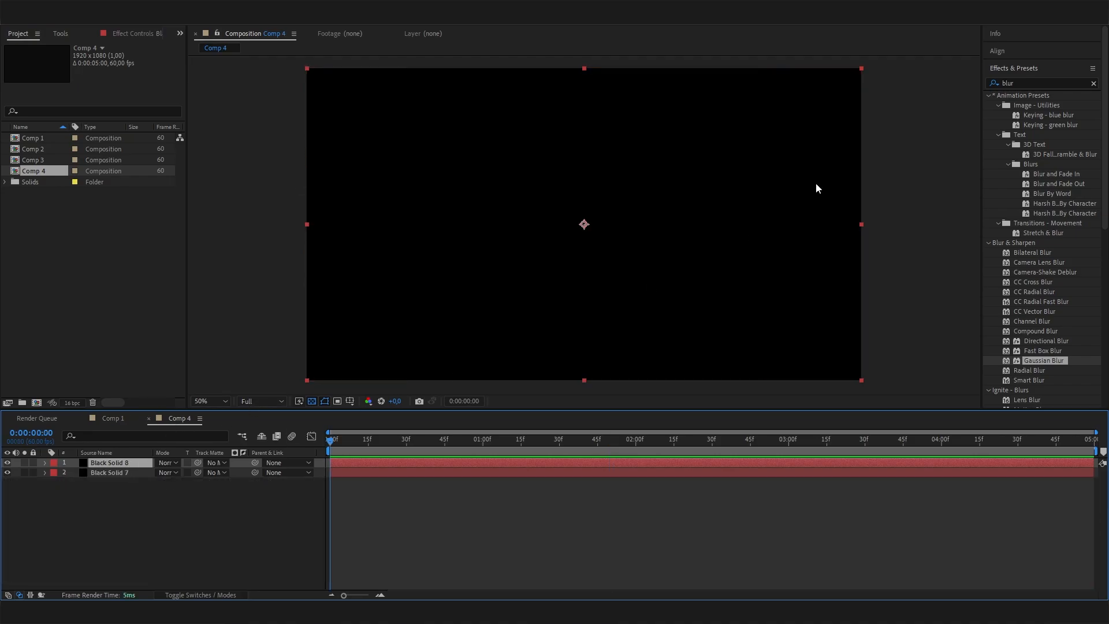
Find the Turbulent Noise effect with the search term "noise" and apply it to the upper black solid in Comp 4
{"action": "left_click_drag", "start_coordinate": [1027, 81], "coordinate": [881, 98]}
{"action": "key", "text": "BackSpace"}
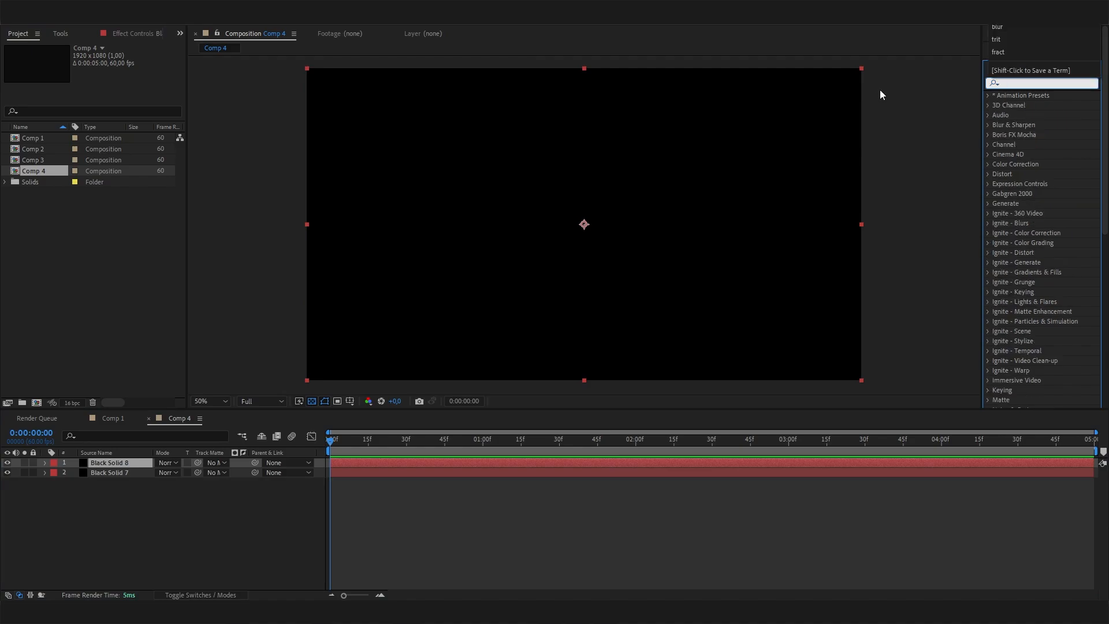
{"action": "left_click", "coordinate": [126, 463]}
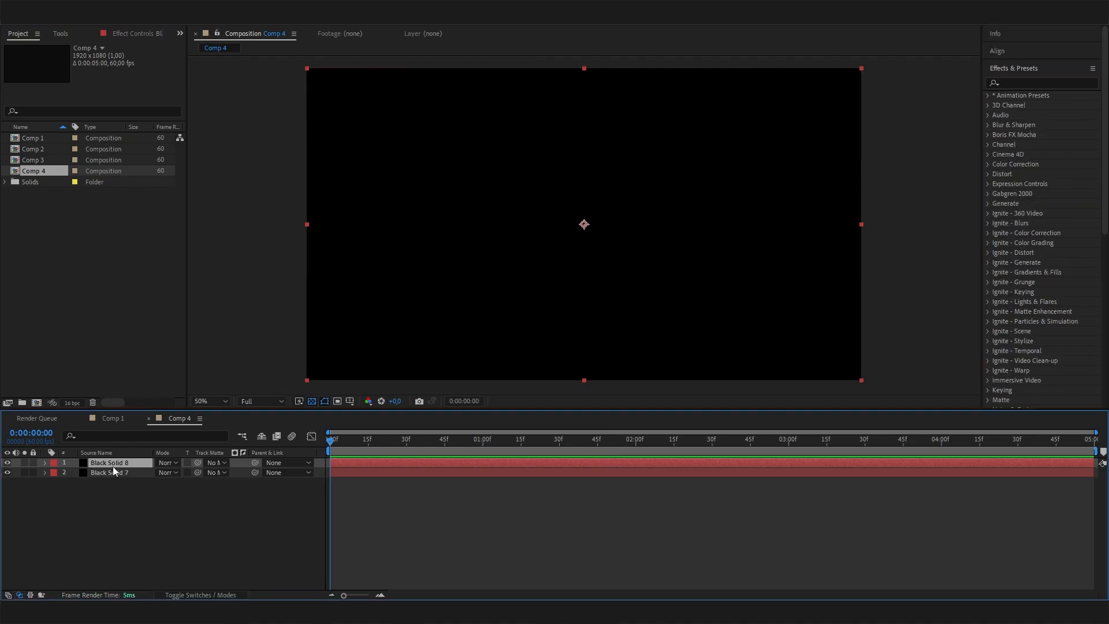
{"action": "left_click", "coordinate": [129, 512]}
{"action": "left_click", "coordinate": [116, 463]}
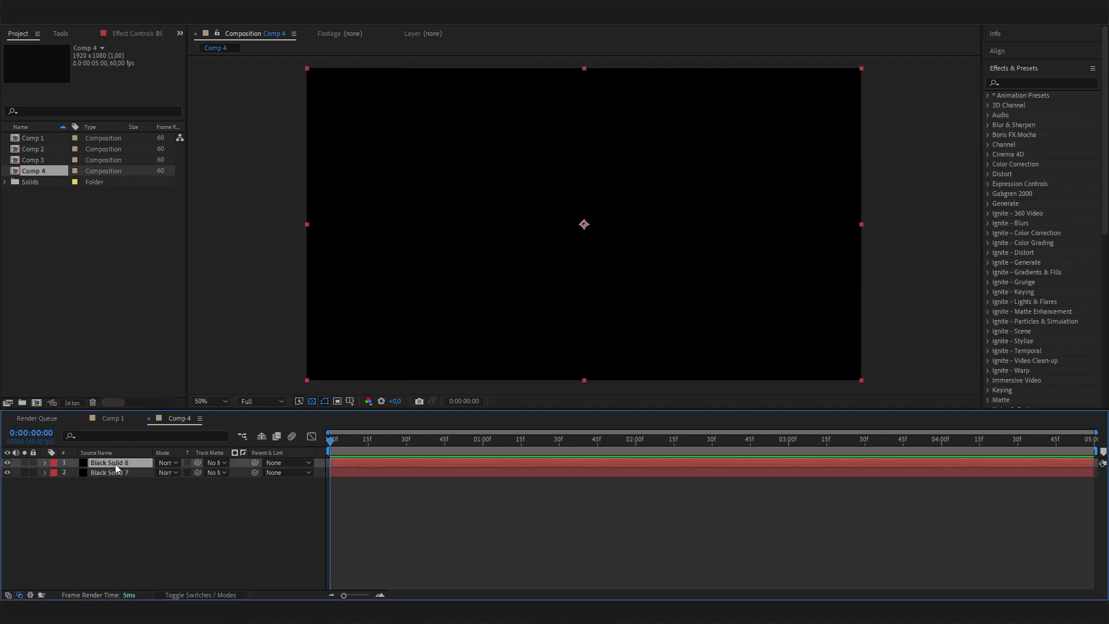
{"action": "left_click", "coordinate": [1021, 79]}
{"action": "type", "text": "noise"}
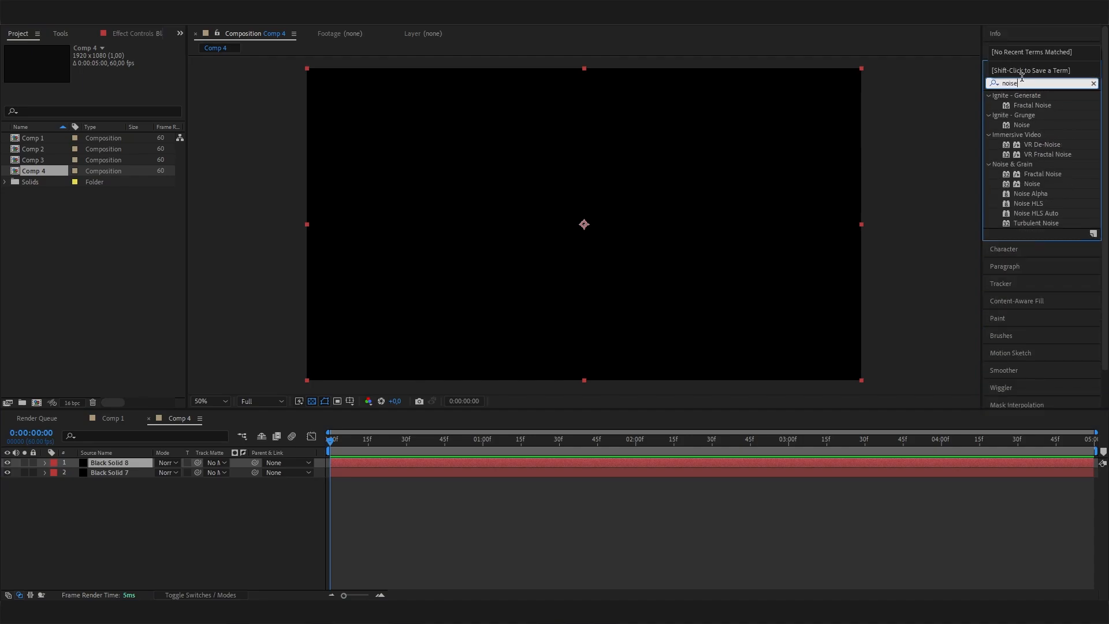
{"action": "left_click", "coordinate": [1041, 223]}
{"action": "left_click_drag", "start_coordinate": [1041, 223], "coordinate": [103, 462]}
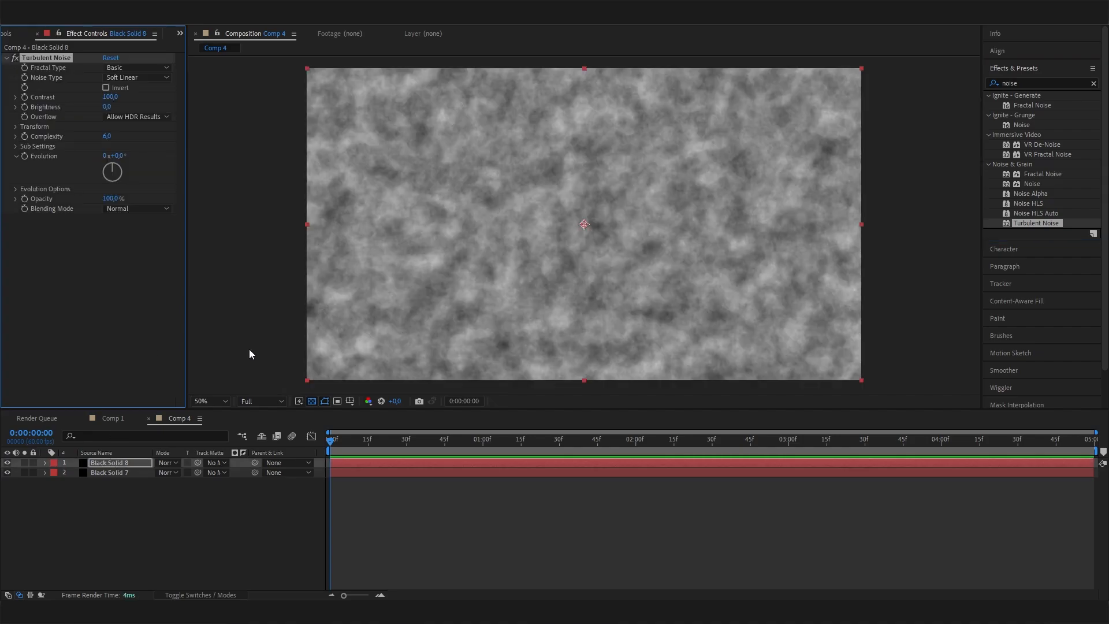
{"action": "left_click", "coordinate": [428, 444]}
{"action": "key", "text": "Home"}
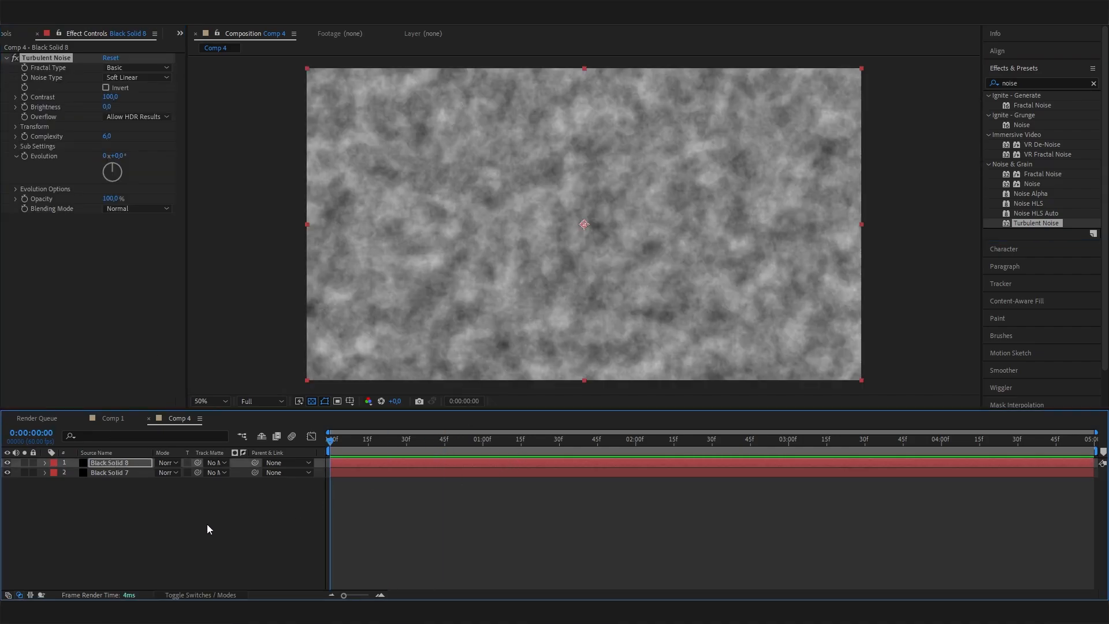
Set the Turbulent Noise contrast to 115 and its transform scale to 220
{"action": "left_click", "coordinate": [110, 97]}
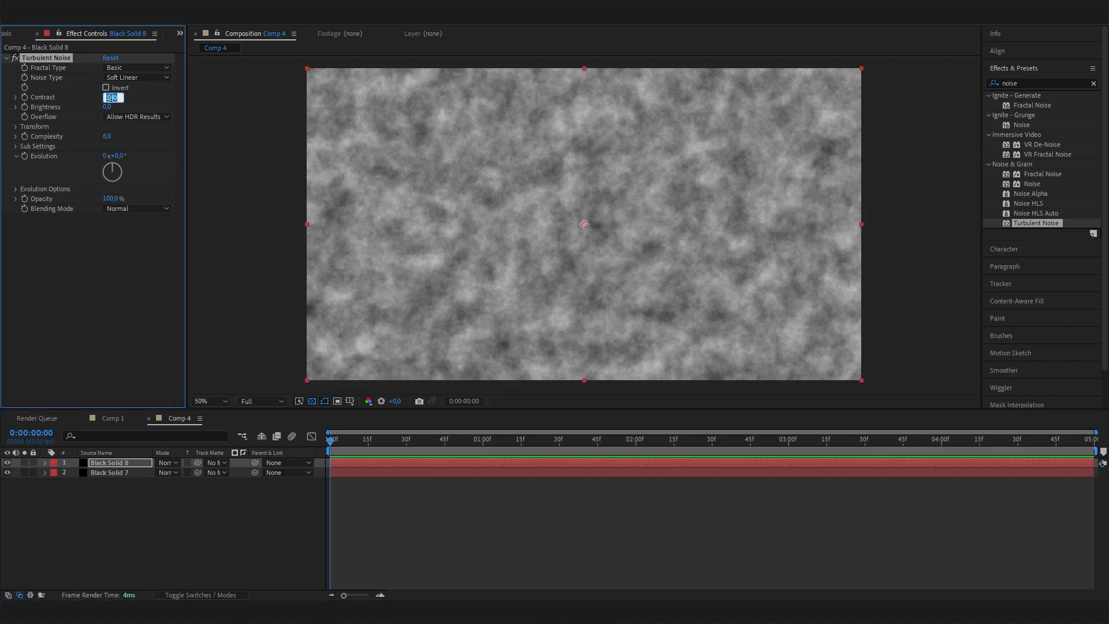
{"action": "type", "text": "115"}
{"action": "key", "text": "Return"}
{"action": "left_click", "coordinate": [19, 146]}
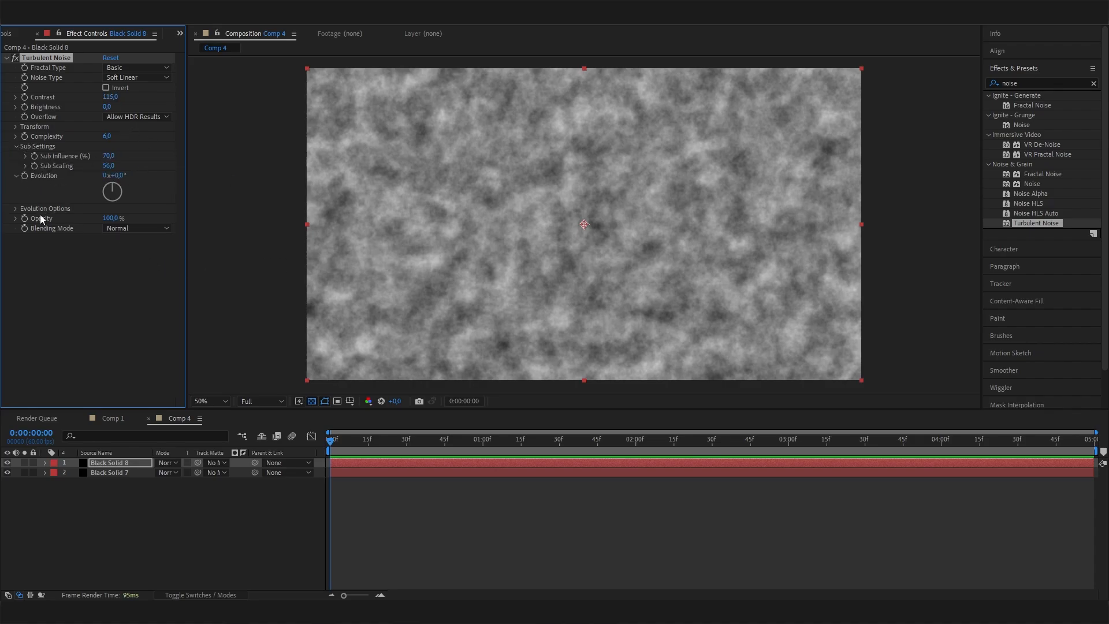
{"action": "left_click", "coordinate": [17, 128]}
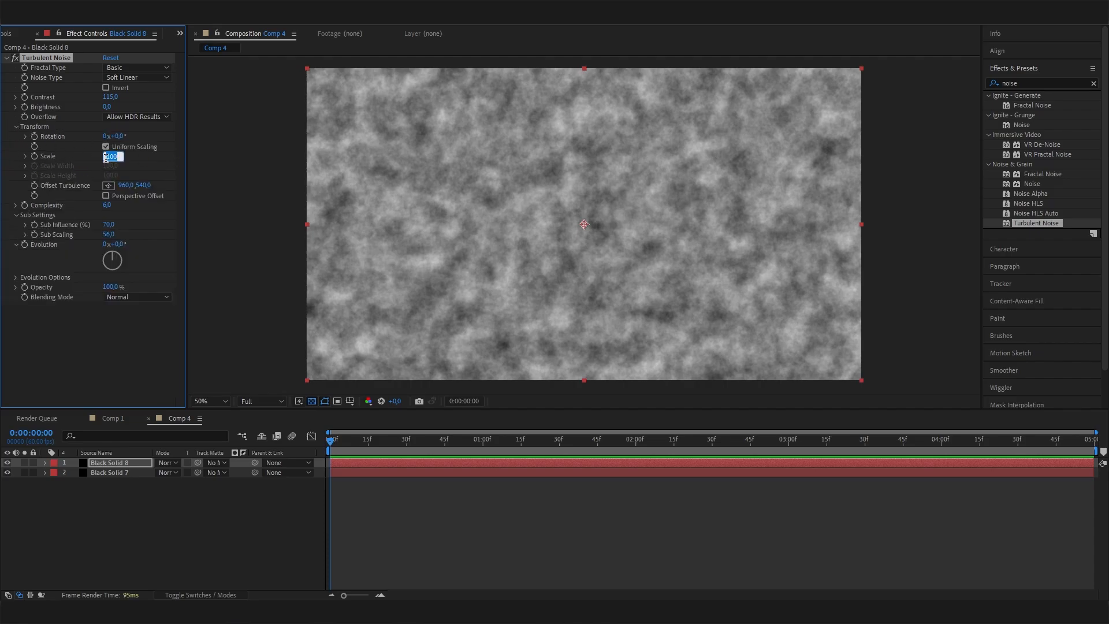
{"action": "type", "text": "220"}
{"action": "key", "text": "Return"}
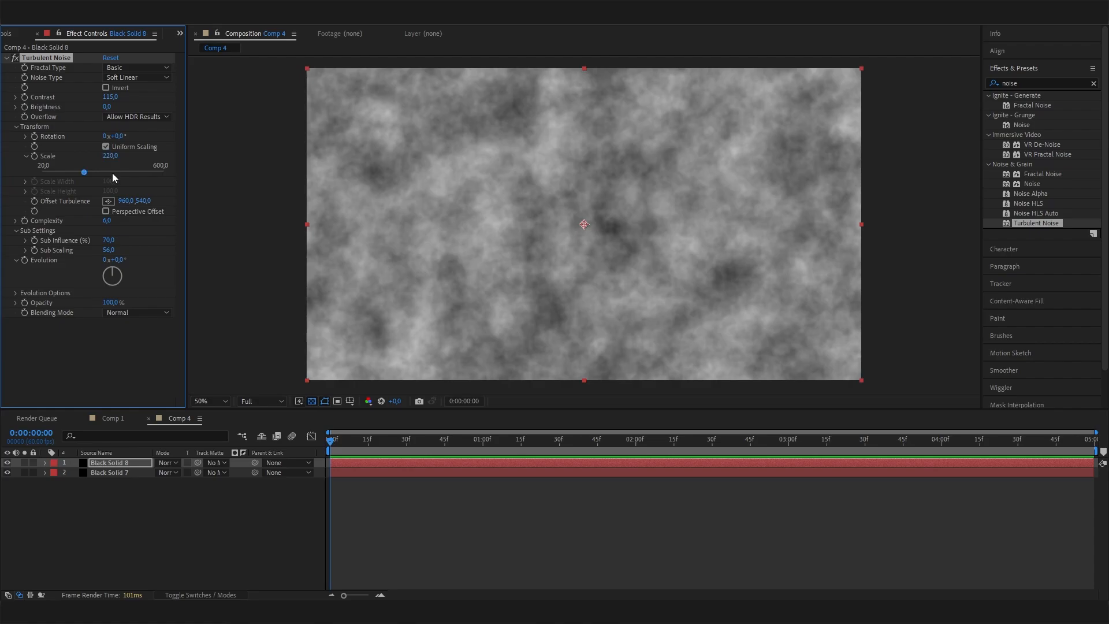
Set the Turbulent Noise complexity to 20
{"action": "left_click", "coordinate": [107, 220]}
{"action": "type", "text": "20"}
{"action": "key", "text": "Return"}
{"action": "left_click", "coordinate": [264, 506]}
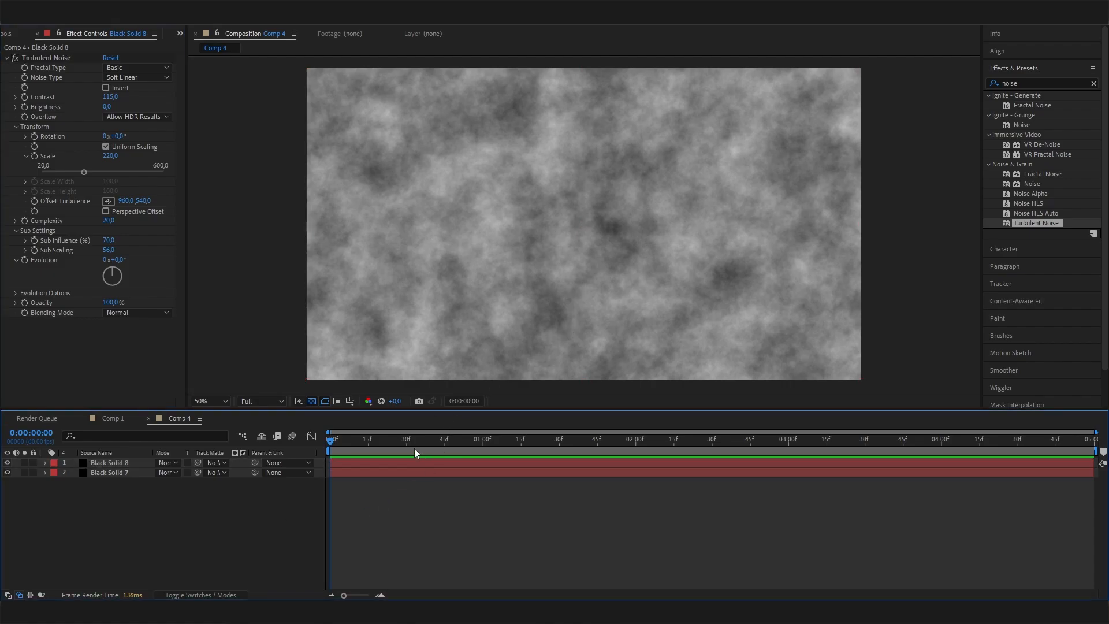
Compare the noise texture in Comp 4 with the cloudy background of the finished scene in Comp 1
{"action": "left_click", "coordinate": [113, 417]}
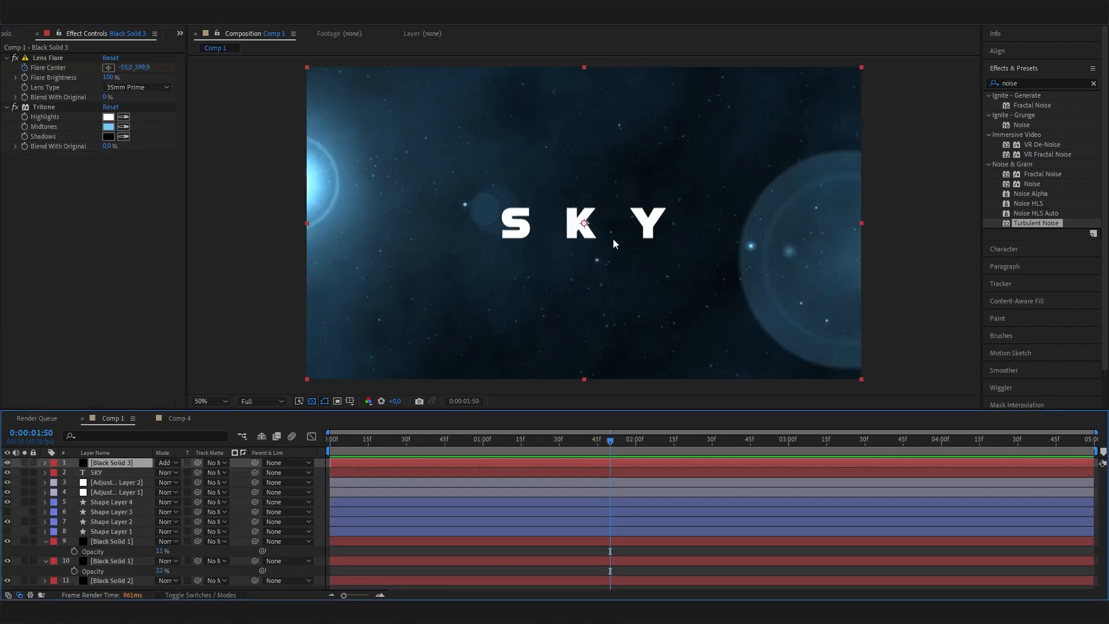
{"action": "left_click", "coordinate": [179, 418]}
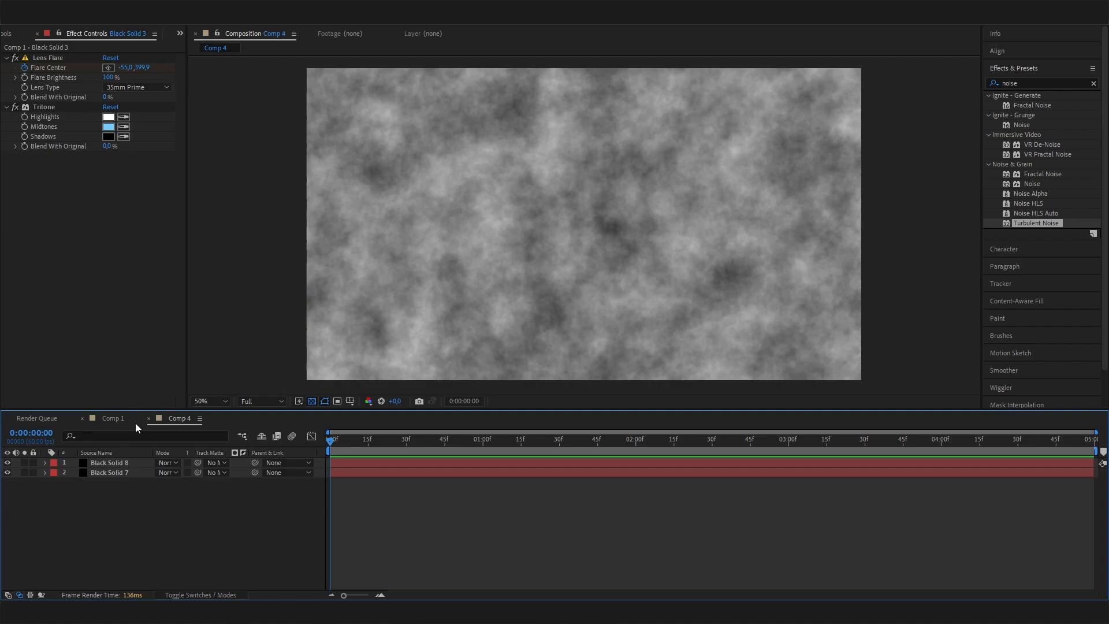
{"action": "left_click", "coordinate": [113, 421]}
{"action": "left_click", "coordinate": [180, 418]}
Set the opacity of the Turbulent Noise solid layer to 20% and collapse its properties
{"action": "left_click", "coordinate": [128, 462]}
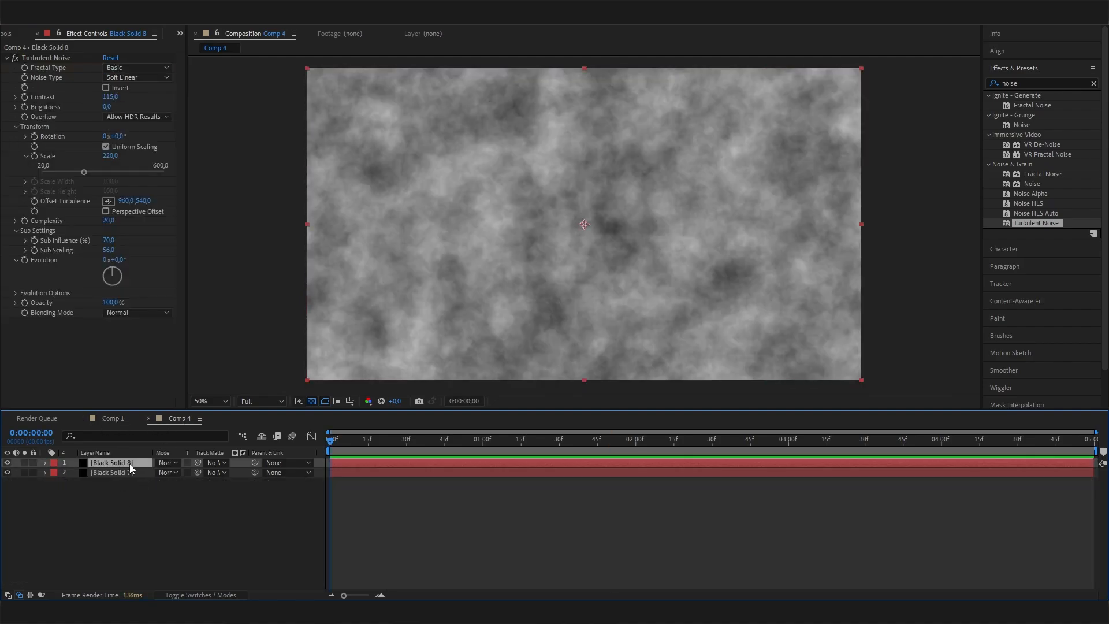
{"action": "key", "text": "t"}
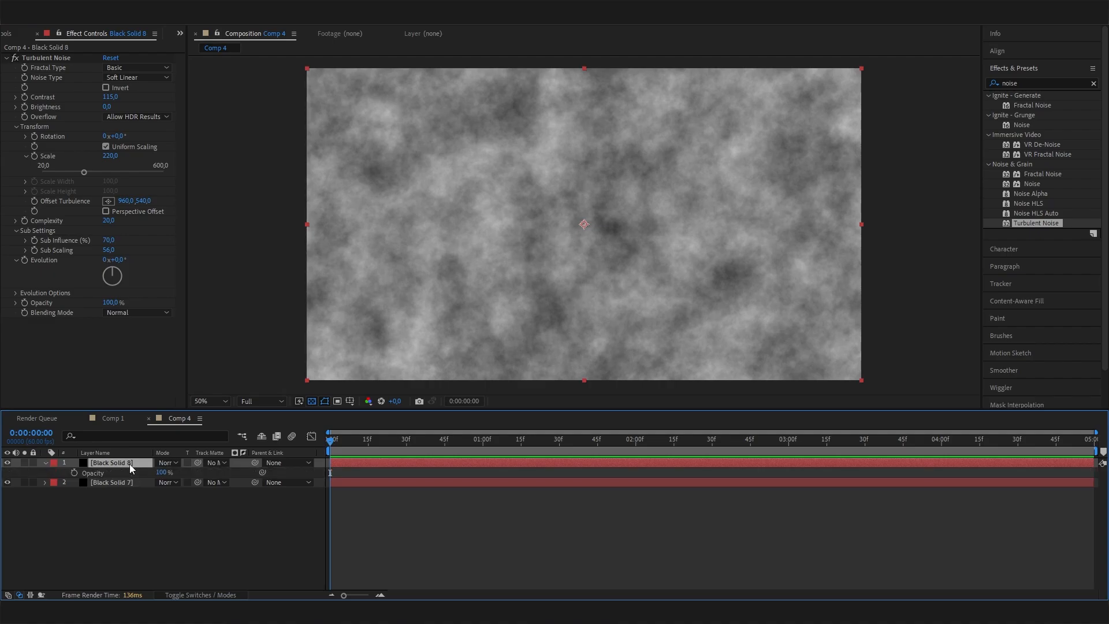
{"action": "left_click", "coordinate": [105, 474]}
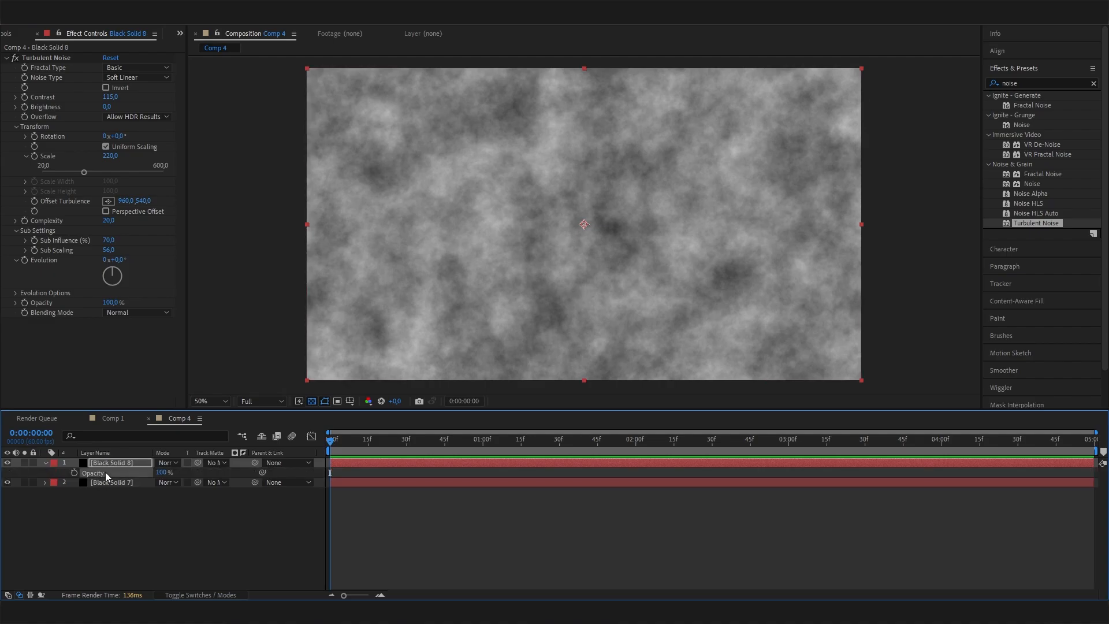
{"action": "left_click", "coordinate": [162, 472]}
{"action": "type", "text": "20"}
{"action": "key", "text": "Return"}
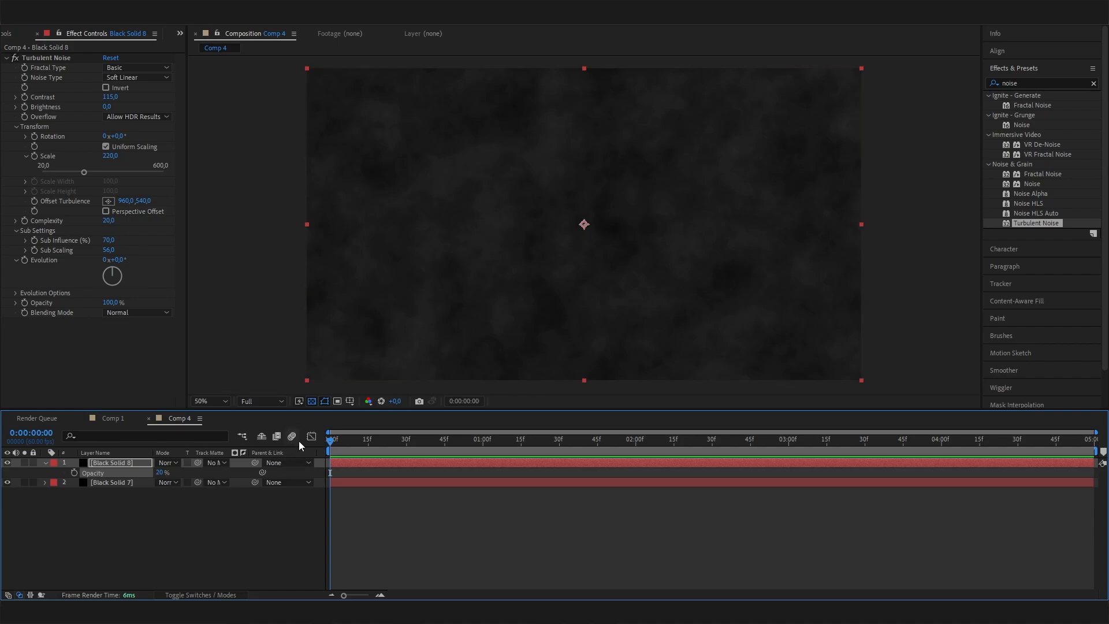
{"action": "left_click_drag", "start_coordinate": [331, 441], "coordinate": [207, 537]}
{"action": "left_click", "coordinate": [109, 508]}
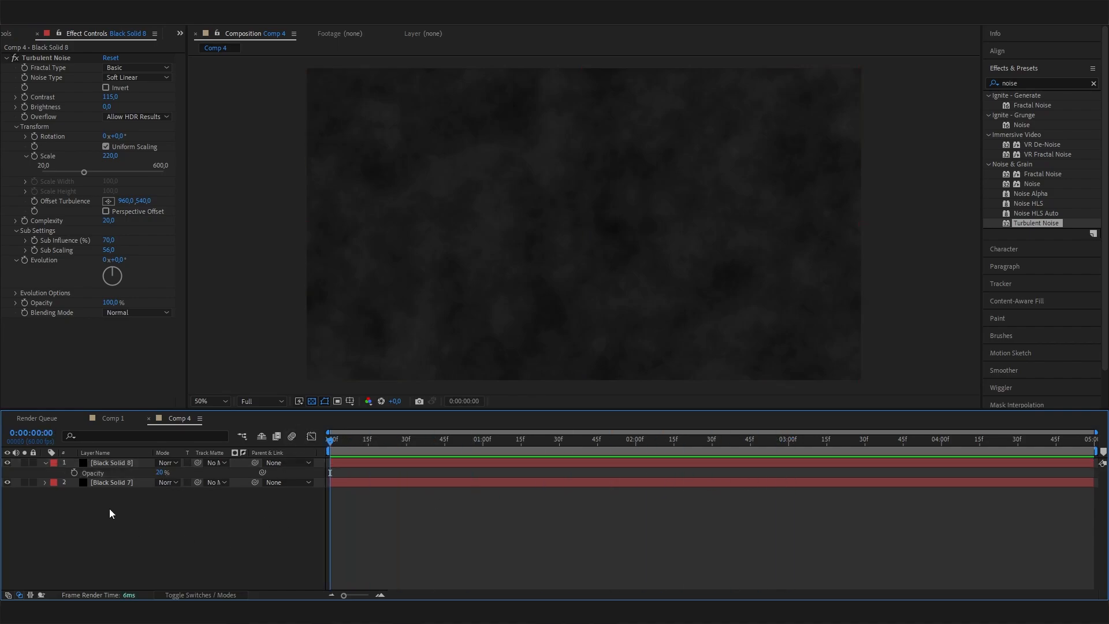
{"action": "left_click", "coordinate": [118, 463]}
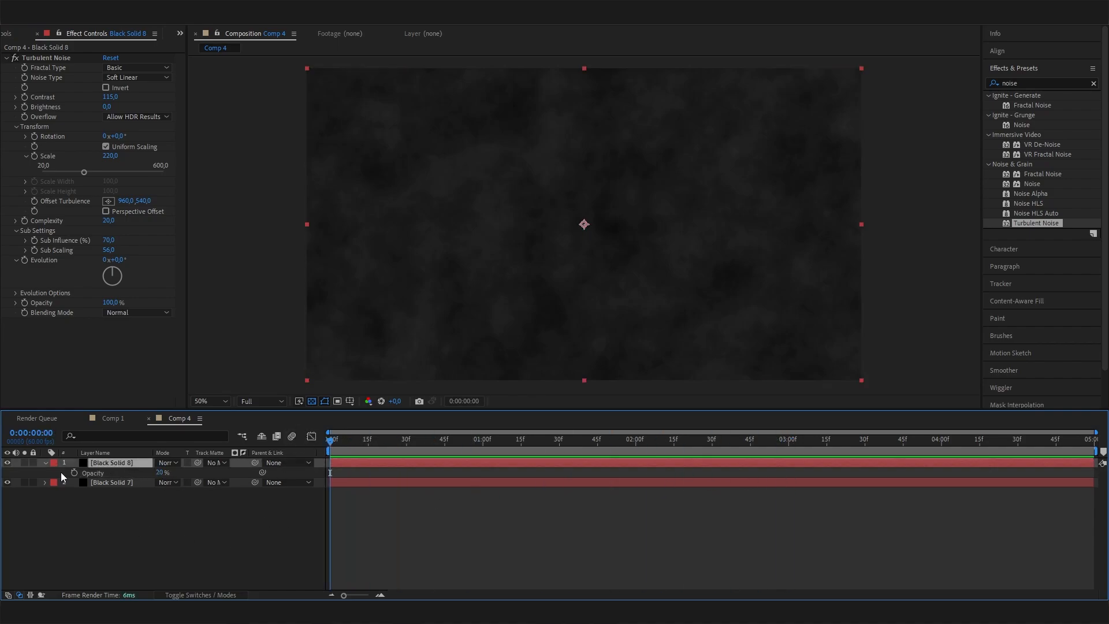
{"action": "left_click", "coordinate": [45, 463]}
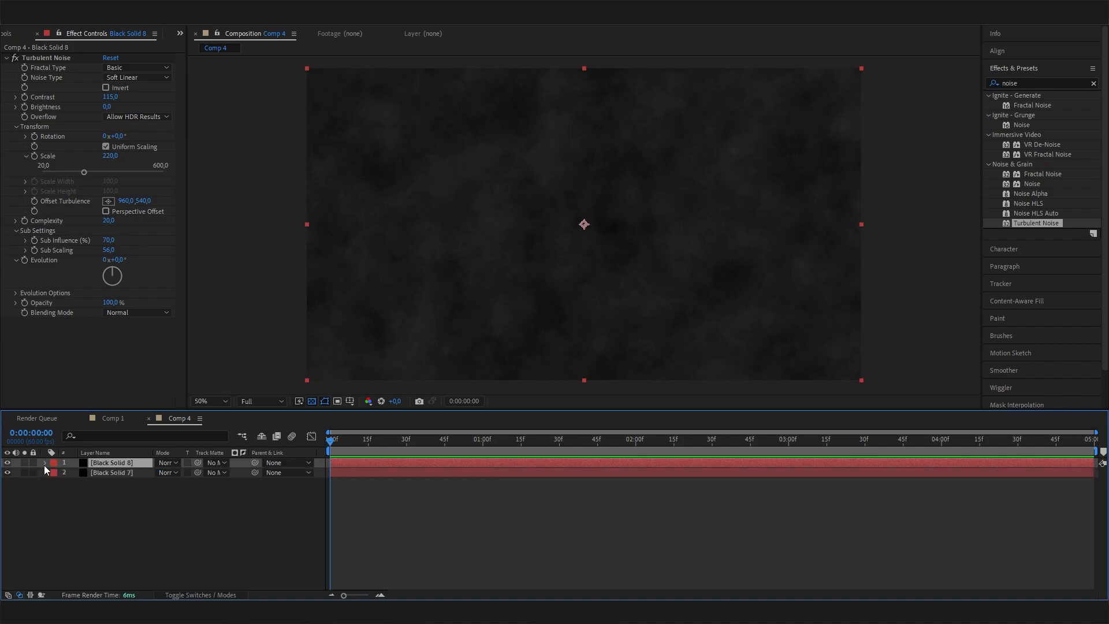
{"action": "left_click_drag", "start_coordinate": [398, 442], "coordinate": [180, 435]}
Examine the finished scene in Comp 1 at several points in time and return to Comp 4
{"action": "left_click", "coordinate": [116, 421]}
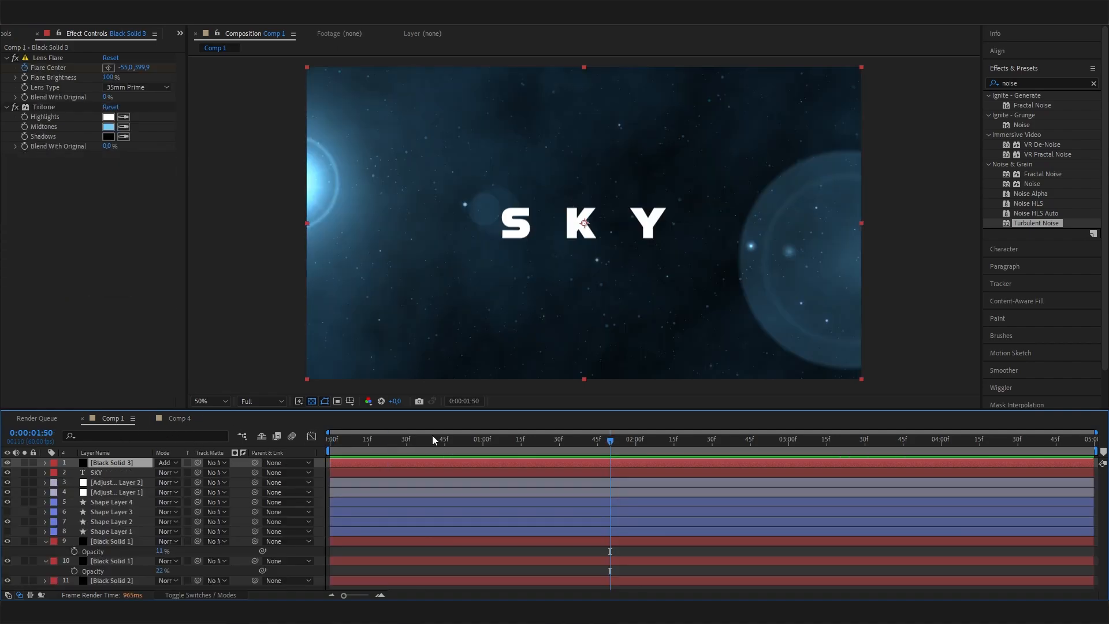
{"action": "left_click", "coordinate": [503, 442]}
{"action": "left_click", "coordinate": [628, 443]}
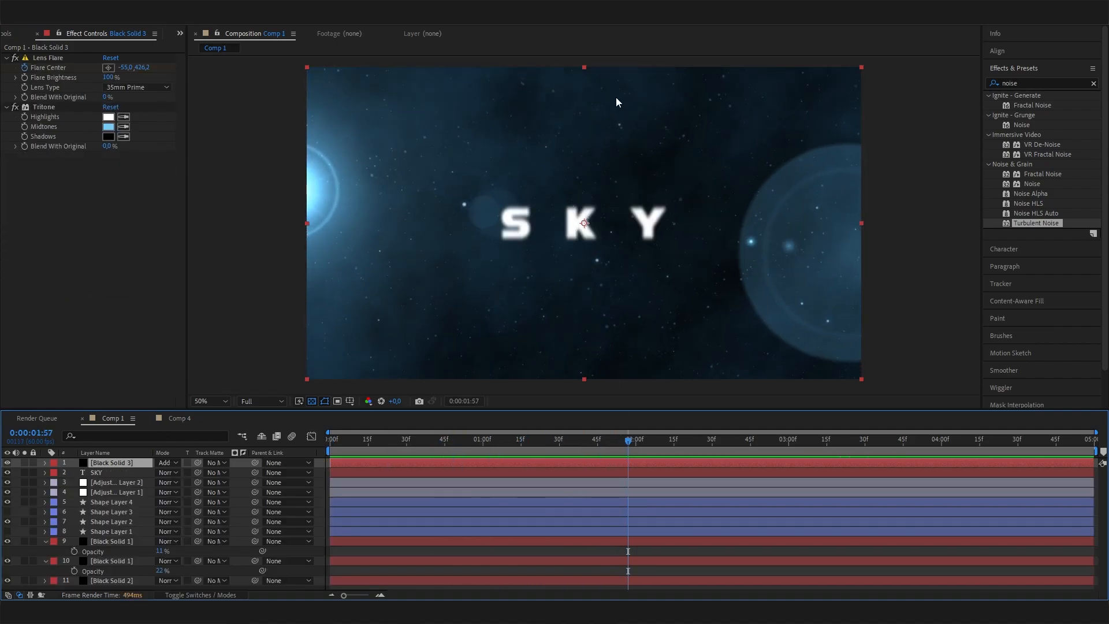
{"action": "left_click_drag", "start_coordinate": [613, 438], "coordinate": [844, 445]}
{"action": "left_click", "coordinate": [186, 418]}
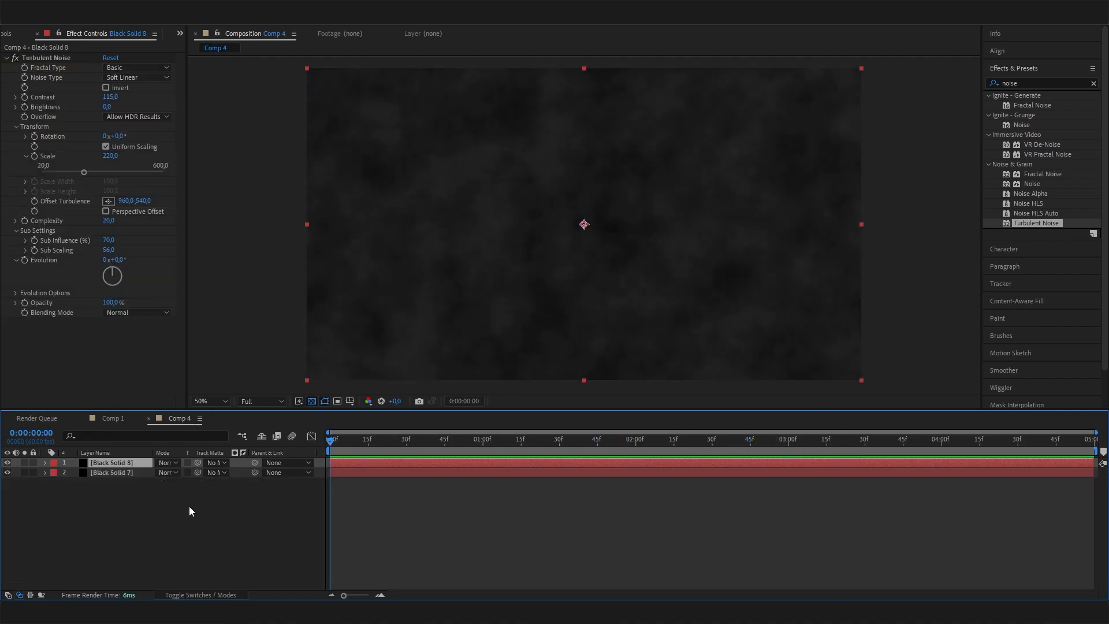
Create a new full-size black solid at the top of Comp 4 and apply Turbulent Noise to it
{"action": "right_click", "coordinate": [179, 506]}
{"action": "mouse_move", "coordinate": [217, 370]}
{"action": "left_click", "coordinate": [350, 396]}
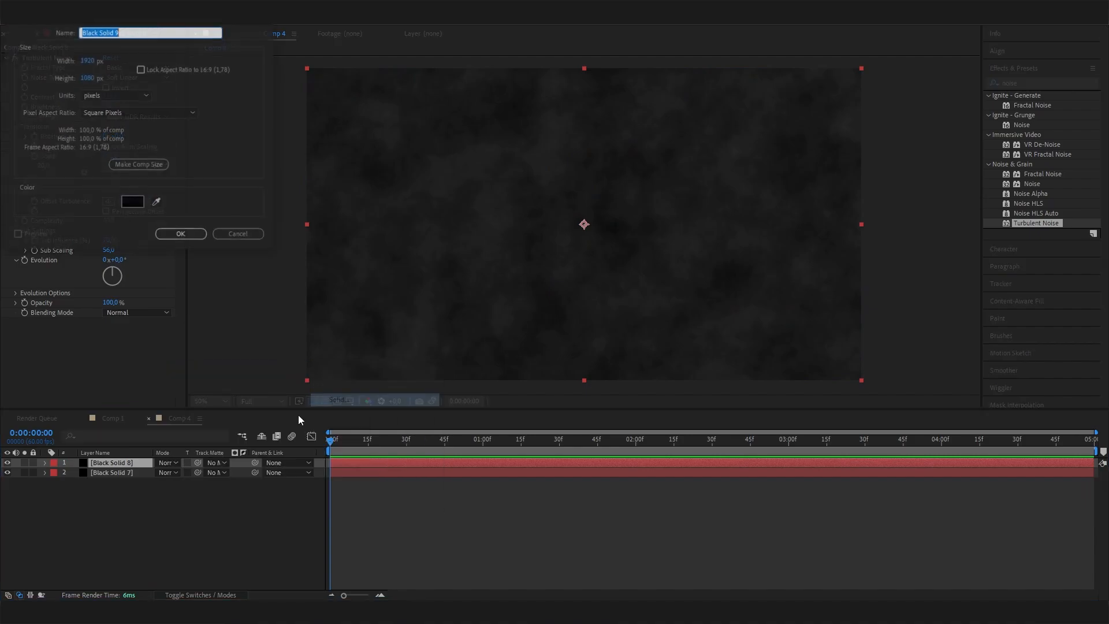
{"action": "left_click", "coordinate": [190, 234]}
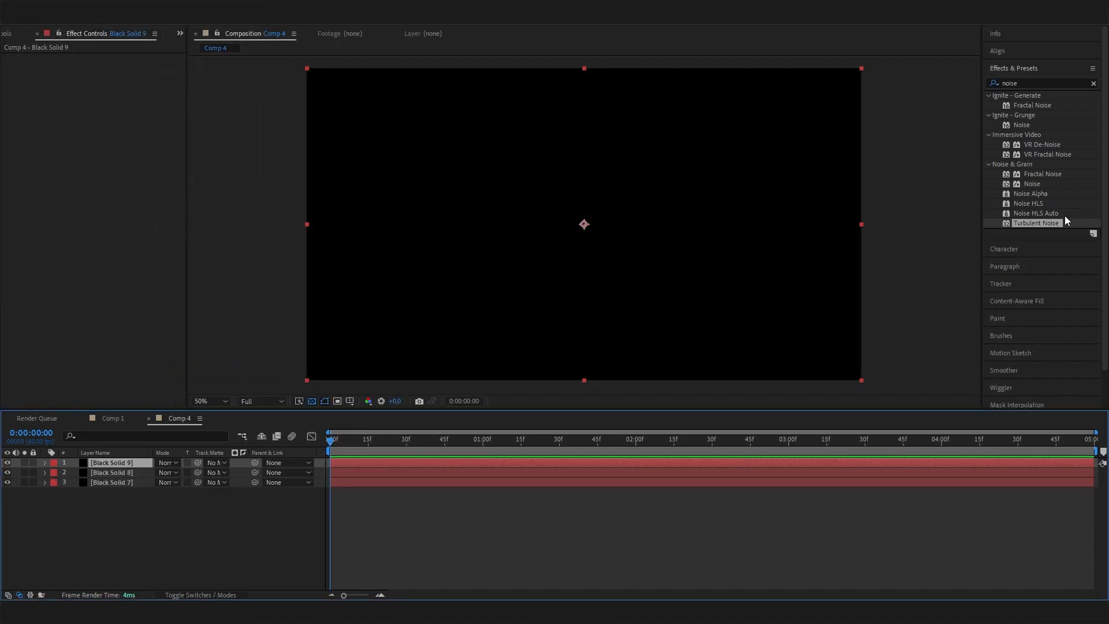
{"action": "double_click", "coordinate": [1050, 223]}
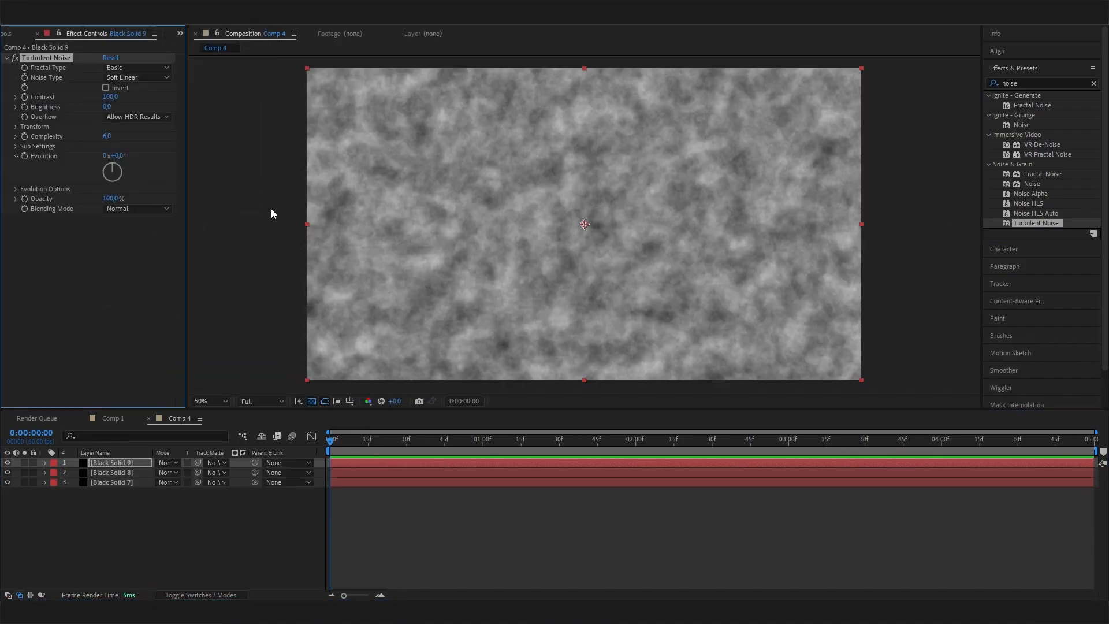
Set the new solid's Turbulent Noise contrast to 950 and complexity to 4
{"action": "left_click", "coordinate": [110, 97]}
{"action": "type", "text": "950"}
{"action": "key", "text": "Return"}
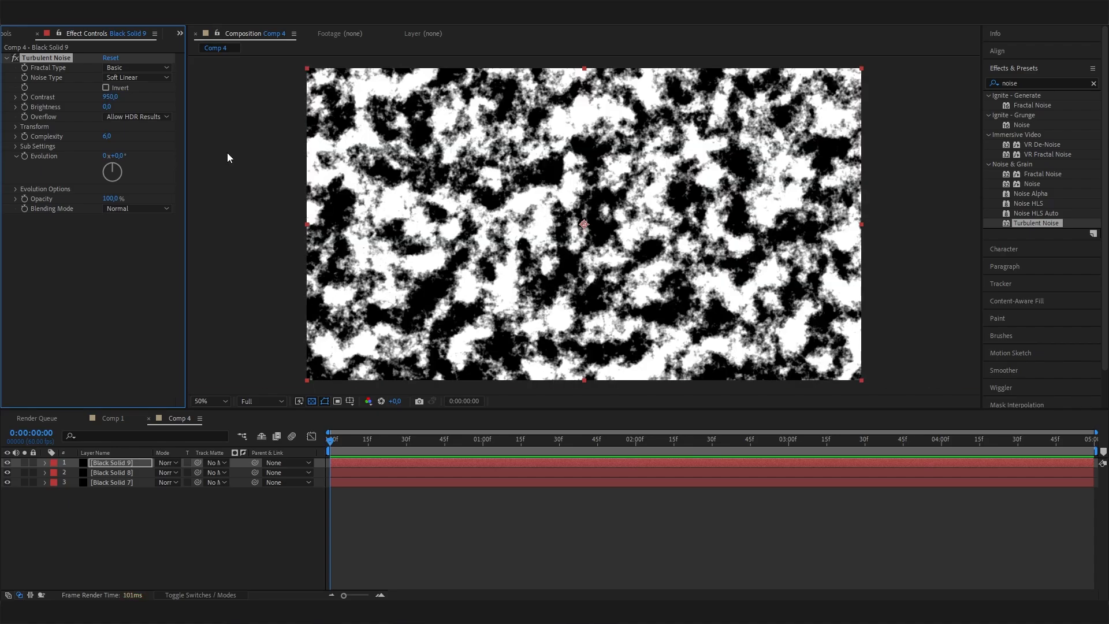
{"action": "left_click", "coordinate": [107, 136]}
{"action": "type", "text": "4"}
{"action": "key", "text": "Return"}
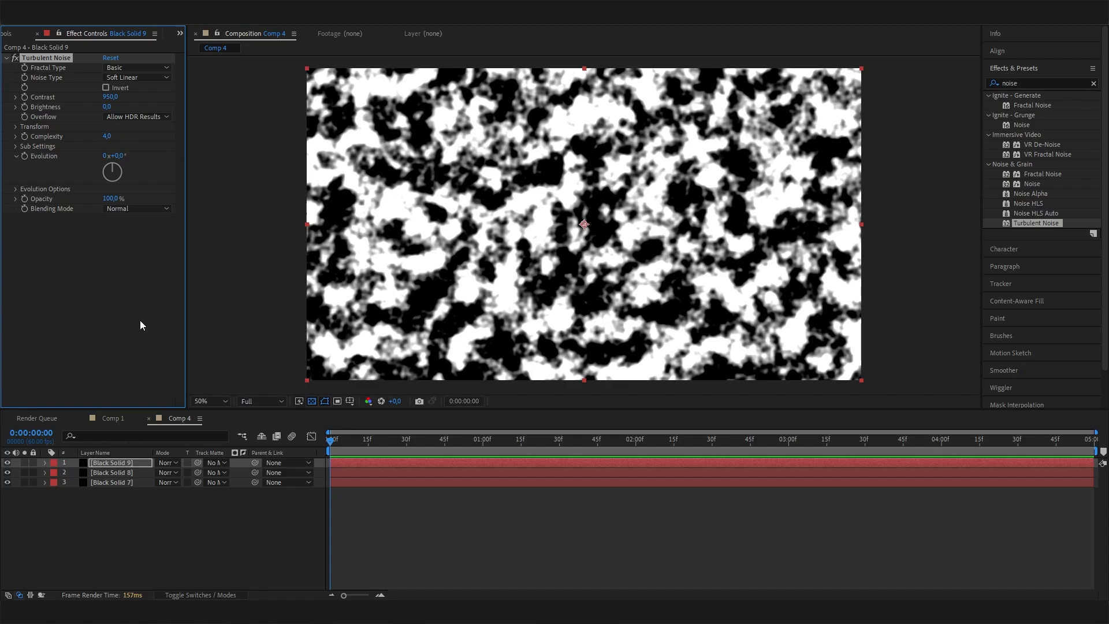
Set the Turbulent Noise scale of the top solid to 770
{"action": "left_click", "coordinate": [125, 462]}
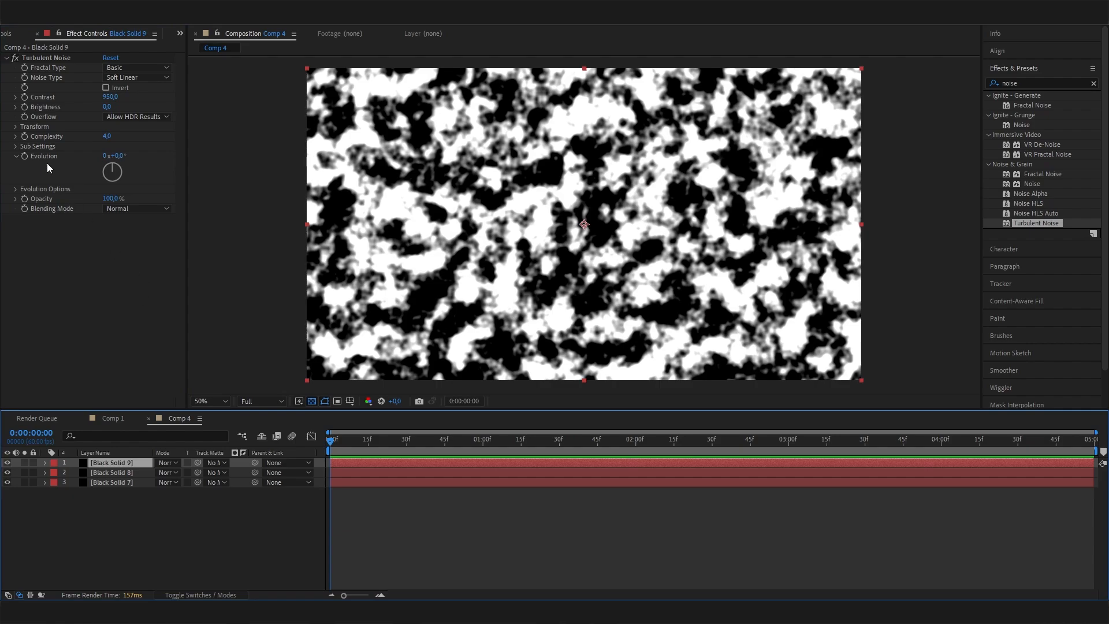
{"action": "left_click", "coordinate": [16, 126]}
{"action": "left_click_drag", "start_coordinate": [102, 155], "coordinate": [109, 158]}
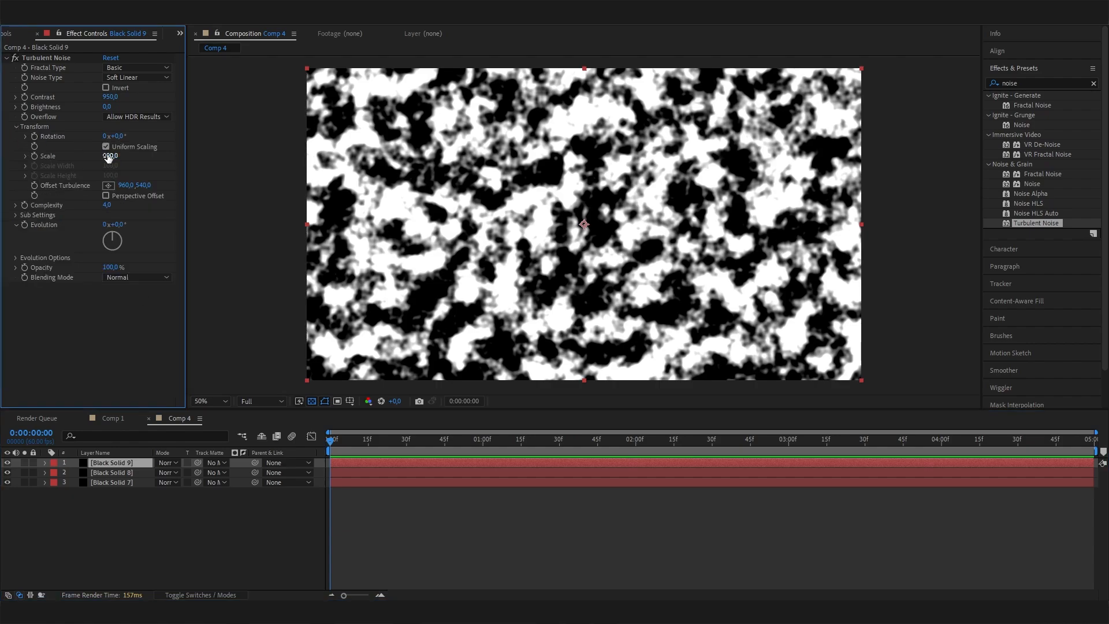
{"action": "left_click", "coordinate": [109, 156]}
{"action": "type", "text": "770"}
{"action": "key", "text": "Return"}
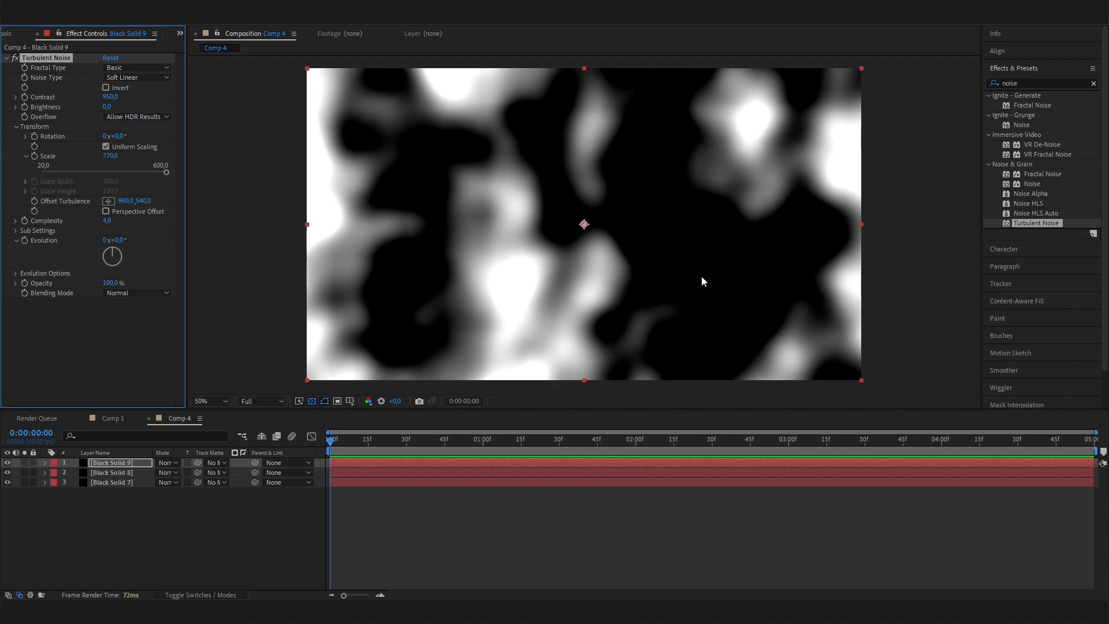
Keyframe the noise Evolution at 0° on the first frame and 245° at 0:00:04:59
{"action": "left_click", "coordinate": [367, 438]}
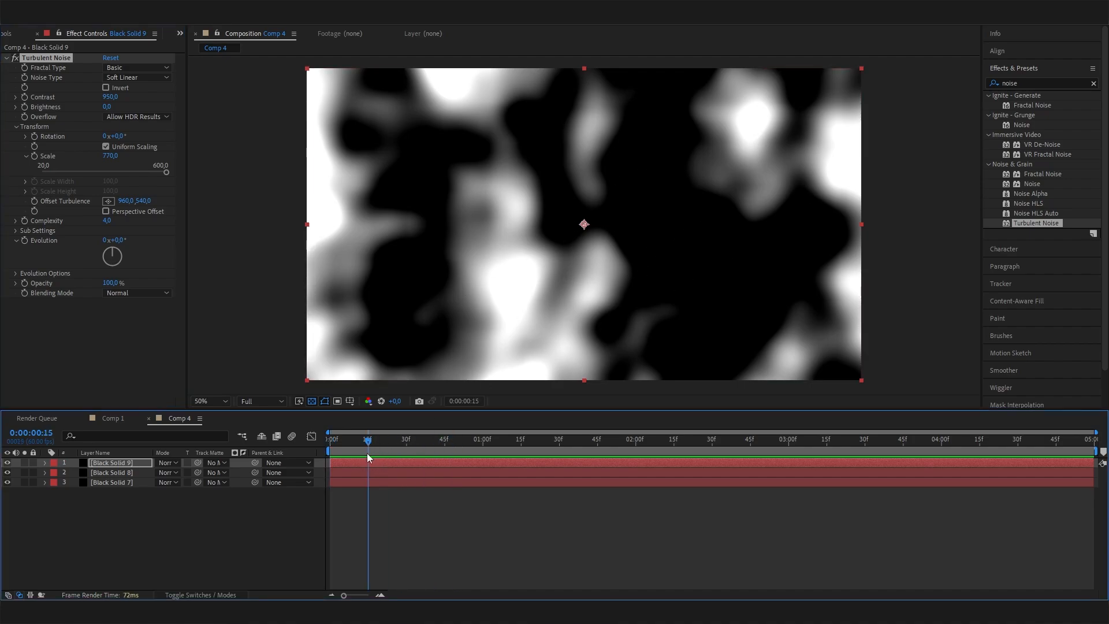
{"action": "key", "text": "Home"}
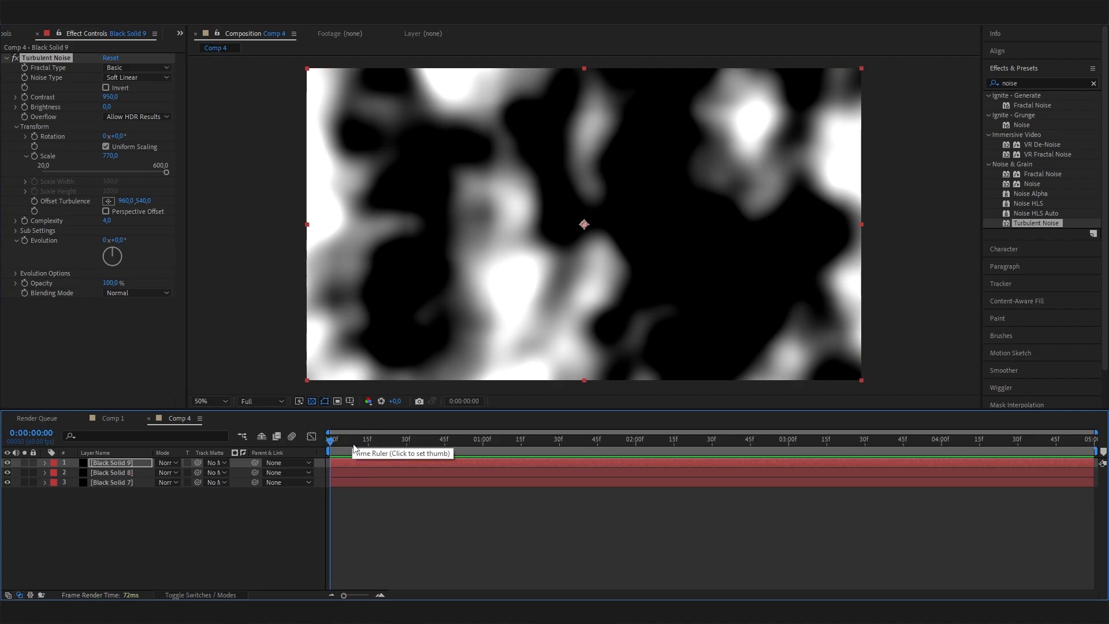
{"action": "left_click", "coordinate": [24, 241]}
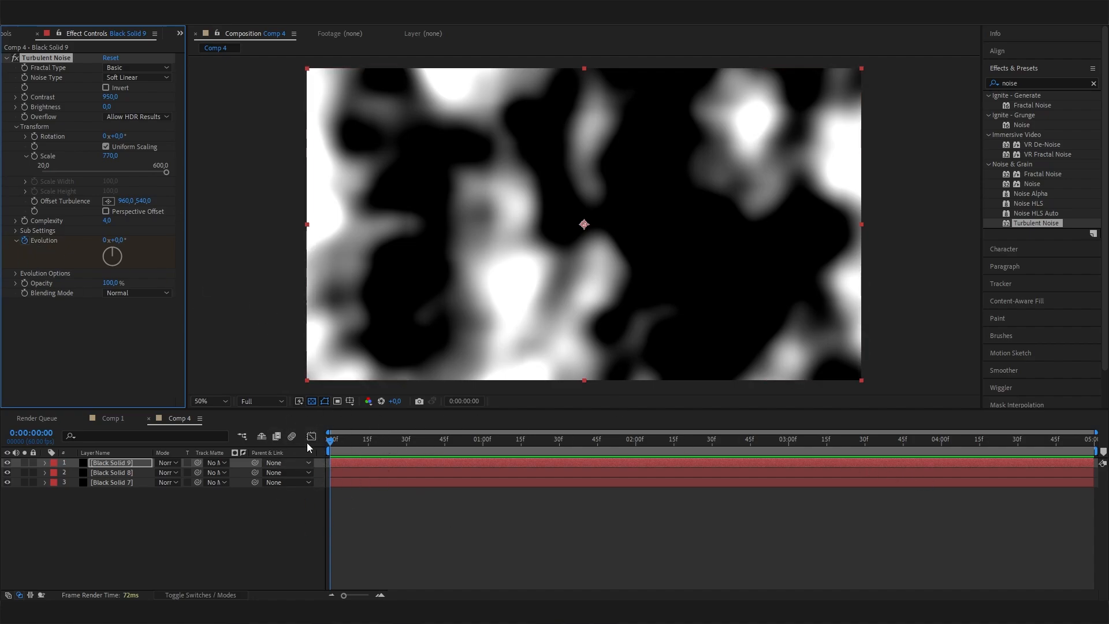
{"action": "left_click_drag", "start_coordinate": [346, 444], "coordinate": [1095, 488]}
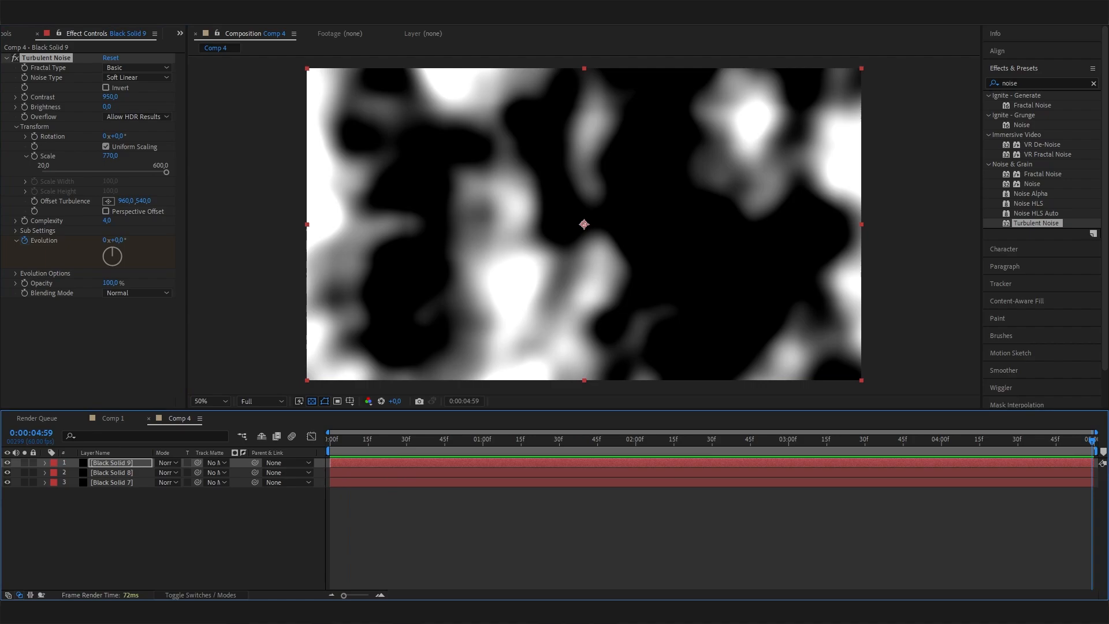
{"action": "left_click_drag", "start_coordinate": [133, 275], "coordinate": [75, 270]}
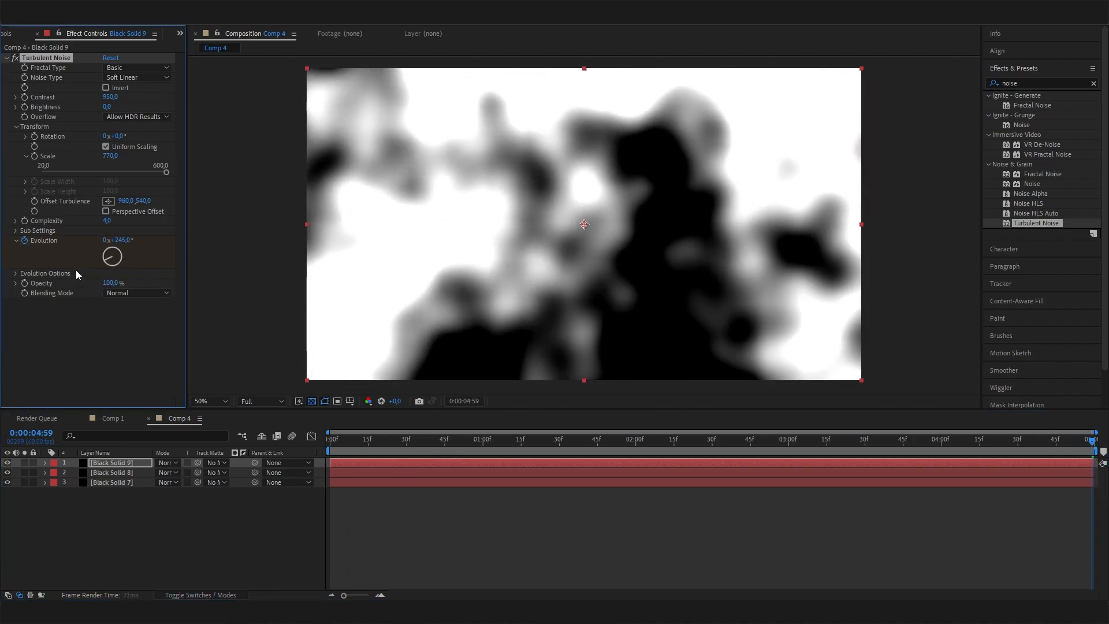
Preview the evolving noise, set the Evolution at 0:00:04:59 to 70°, and check the slower motion
{"action": "left_click_drag", "start_coordinate": [748, 447], "coordinate": [756, 483]}
{"action": "left_click_drag", "start_coordinate": [1058, 437], "coordinate": [1095, 437]}
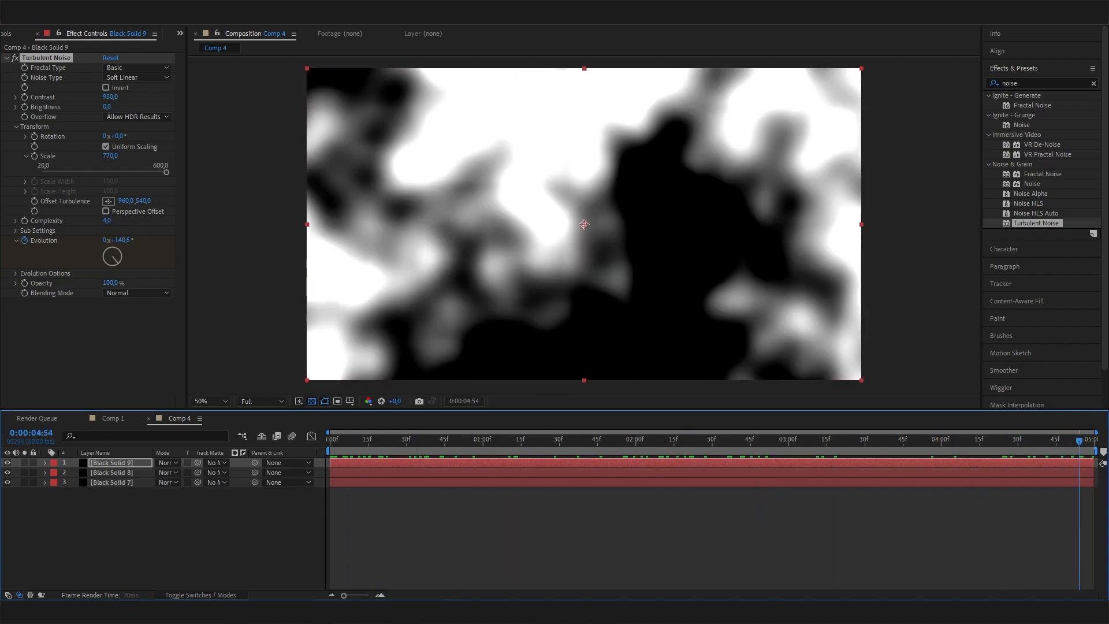
{"action": "left_click", "coordinate": [121, 240]}
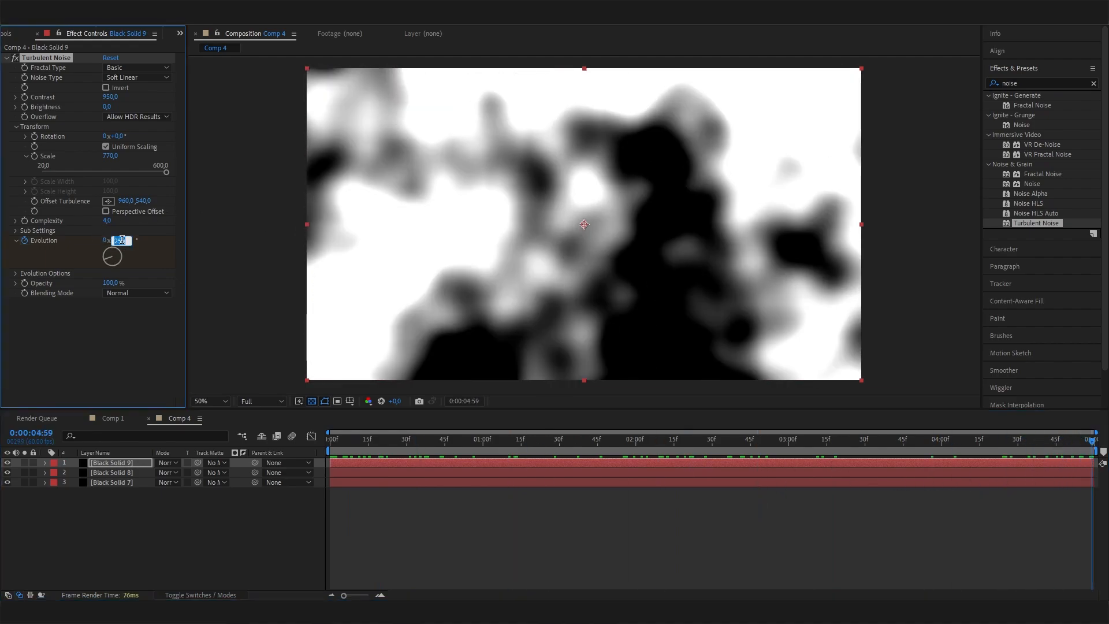
{"action": "type", "text": "70"}
{"action": "key", "text": "Return"}
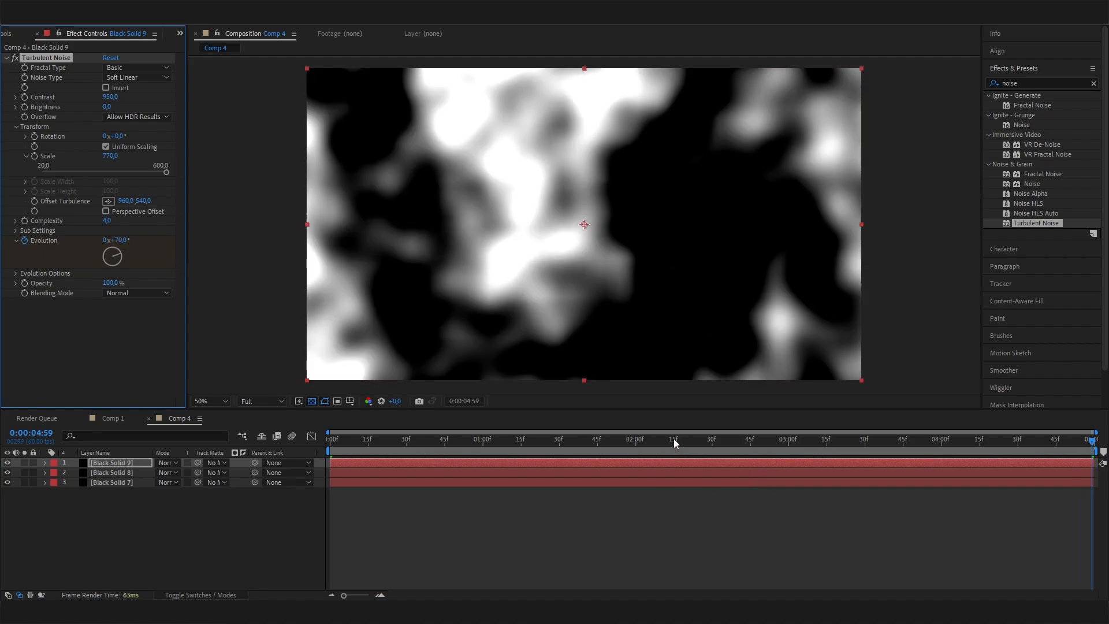
{"action": "left_click_drag", "start_coordinate": [675, 443], "coordinate": [549, 459]}
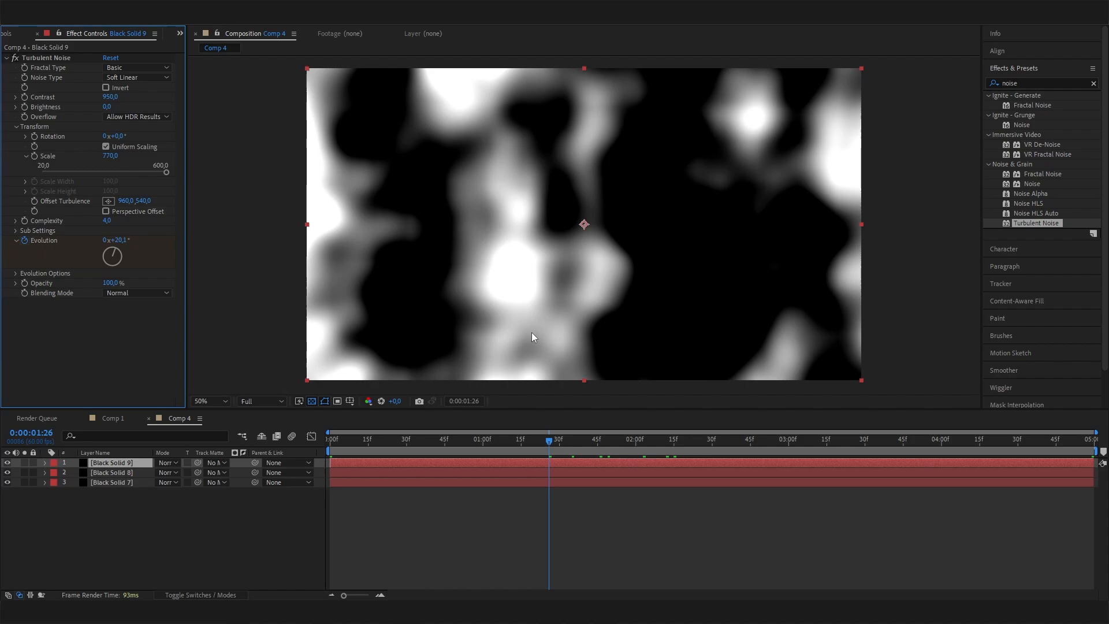
Compare the scene with the top noise solid hidden and shown, and set that layer's blending mode to Add
{"action": "left_click", "coordinate": [7, 462]}
{"action": "left_click", "coordinate": [8, 462]}
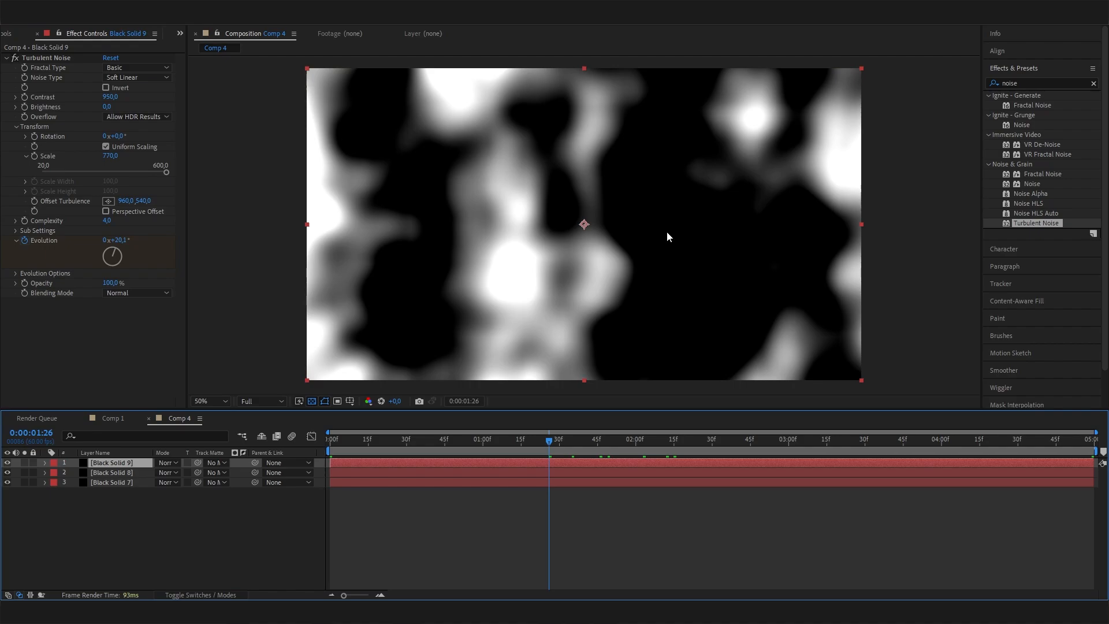
{"action": "left_click", "coordinate": [168, 563]}
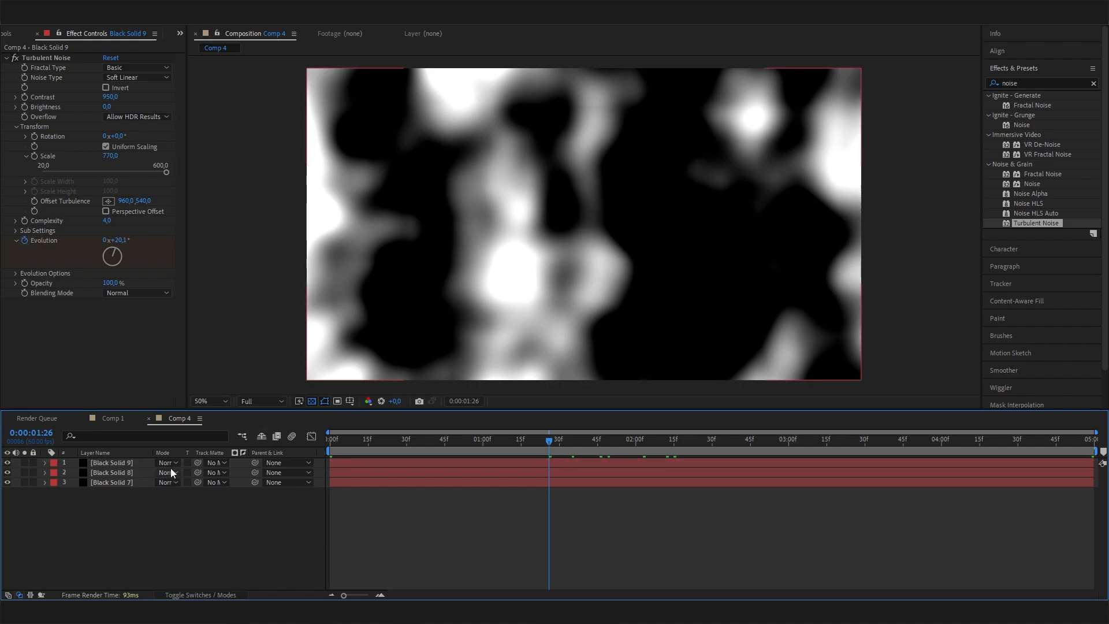
{"action": "left_click", "coordinate": [170, 463]}
{"action": "left_click", "coordinate": [219, 217]}
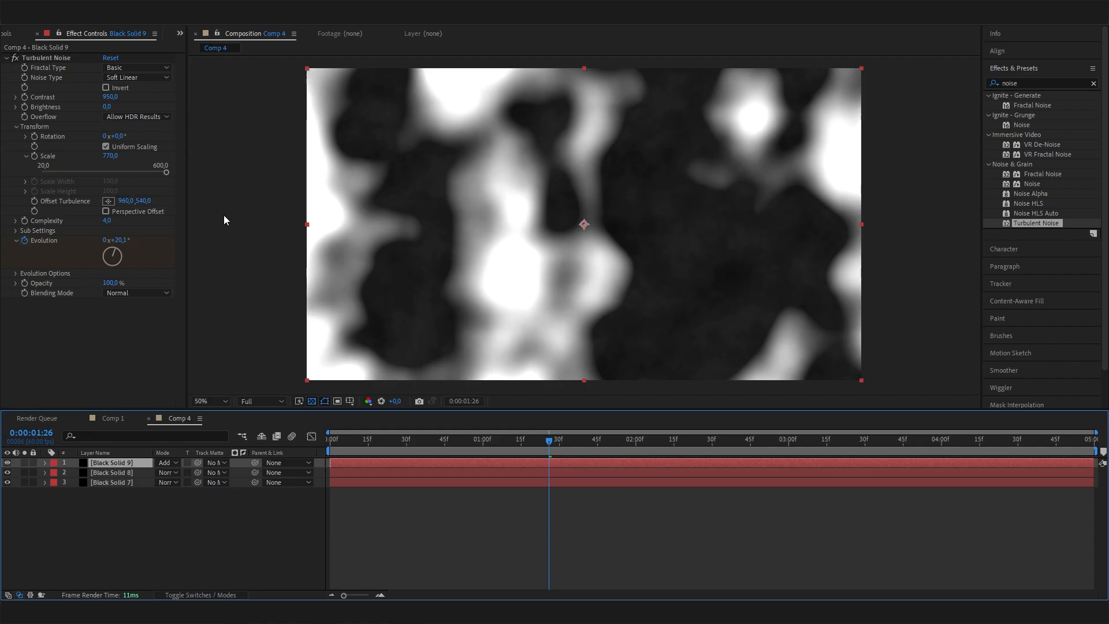
Review the top solid's blending mode options and the timeline's switches and modes display without changing the layer
{"action": "left_click", "coordinate": [124, 585]}
{"action": "left_click", "coordinate": [111, 464]}
{"action": "left_click", "coordinate": [170, 465]}
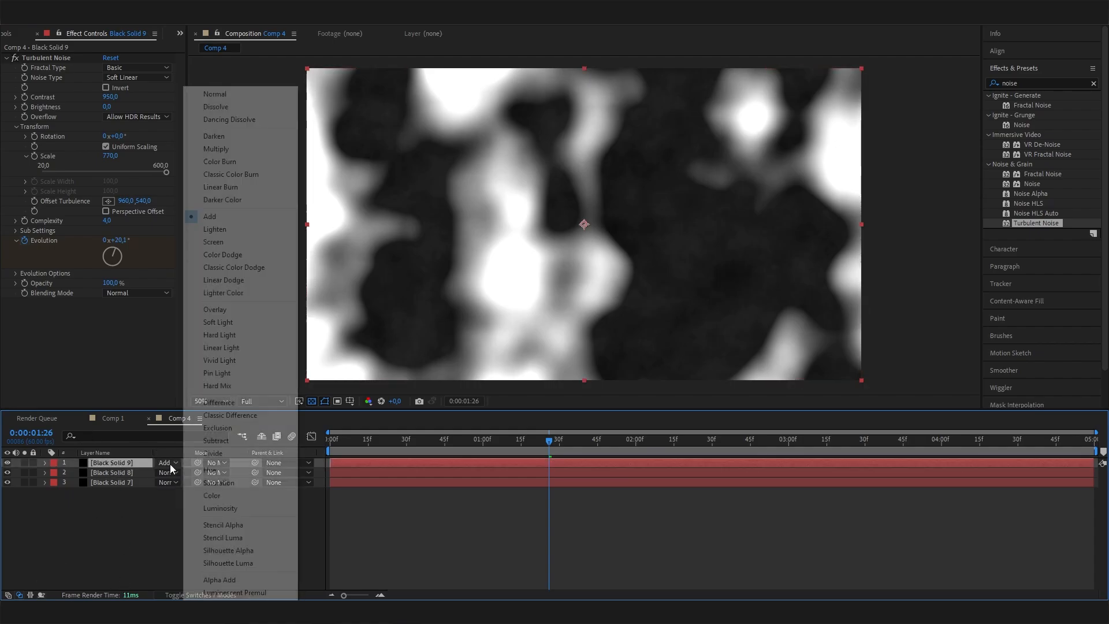
{"action": "left_click", "coordinate": [135, 547]}
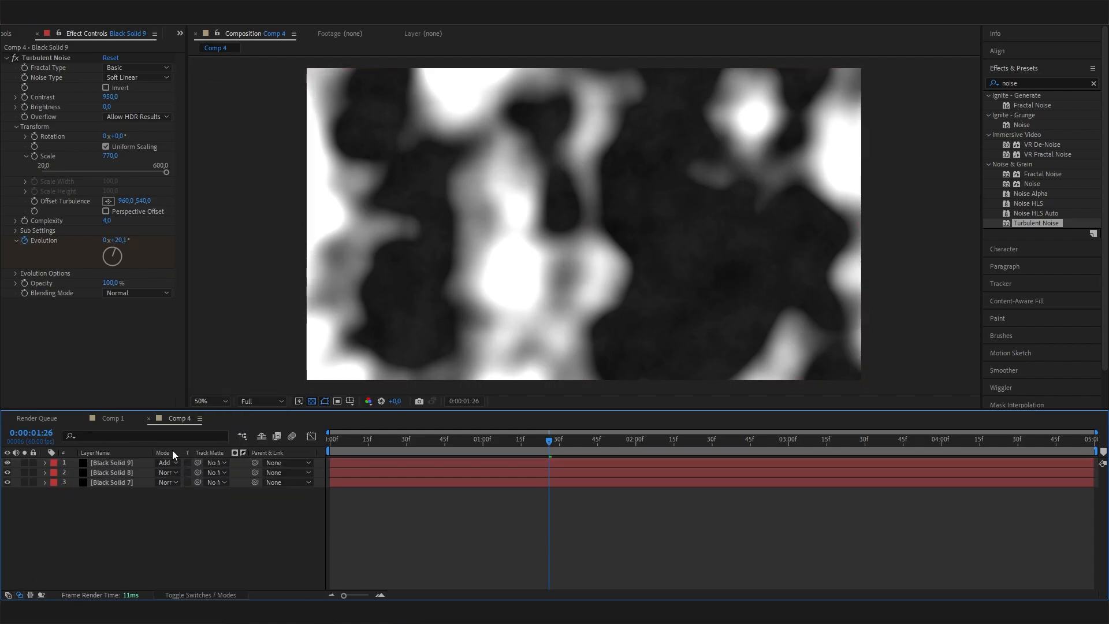
{"action": "left_click", "coordinate": [190, 595]}
{"action": "left_click", "coordinate": [190, 595]}
{"action": "left_click", "coordinate": [190, 595]}
{"action": "left_click", "coordinate": [190, 595]}
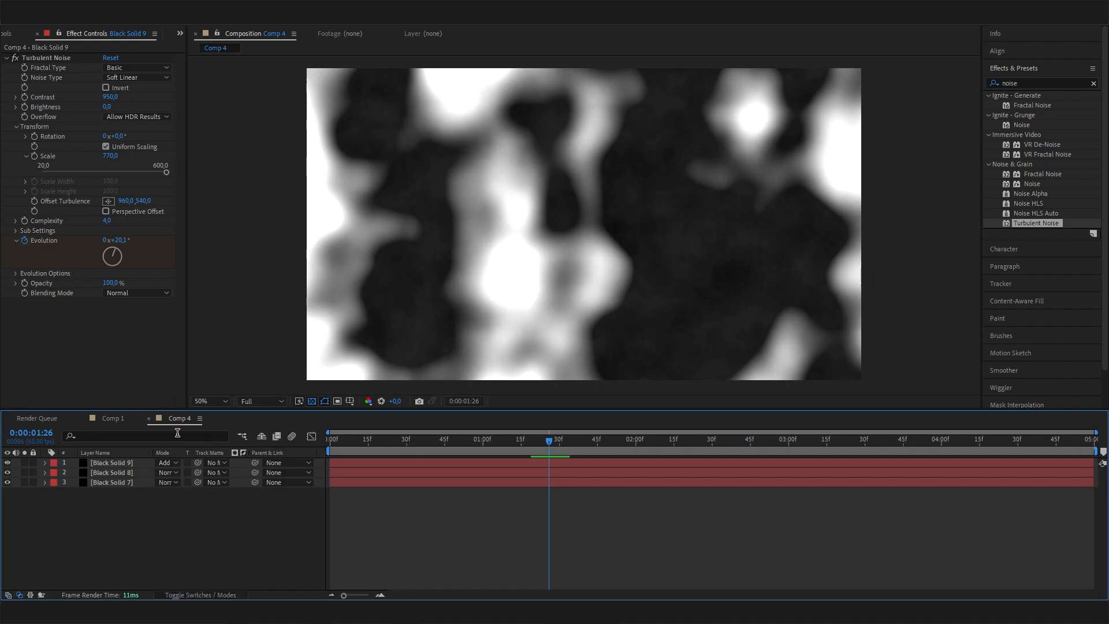
{"action": "left_click", "coordinate": [187, 594]}
{"action": "left_click", "coordinate": [187, 594]}
{"action": "left_click", "coordinate": [172, 462]}
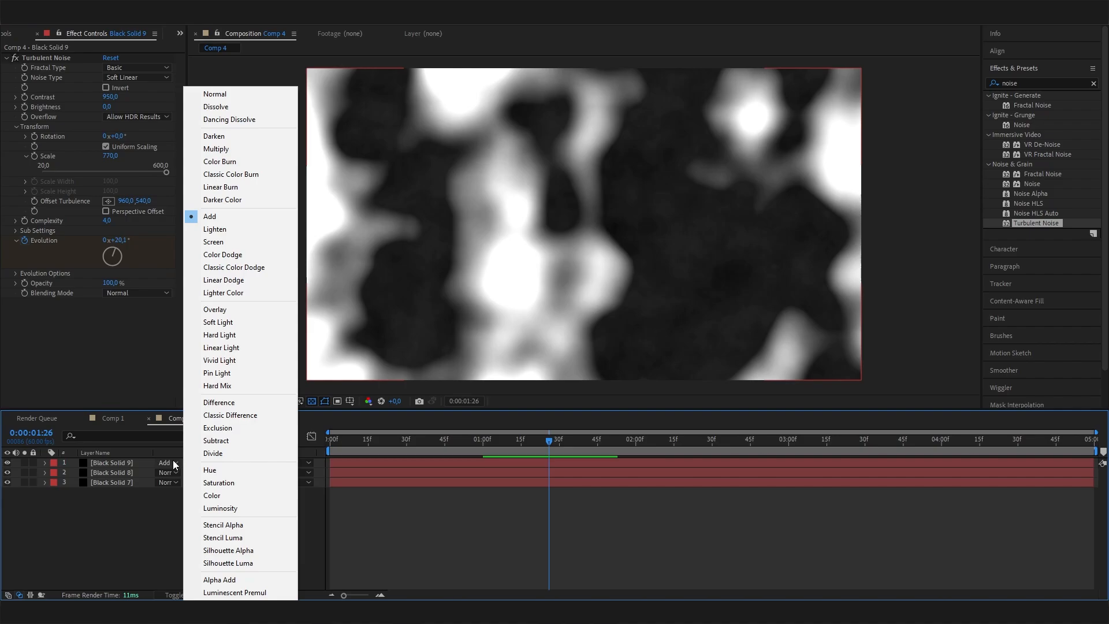
{"action": "left_click", "coordinate": [137, 508]}
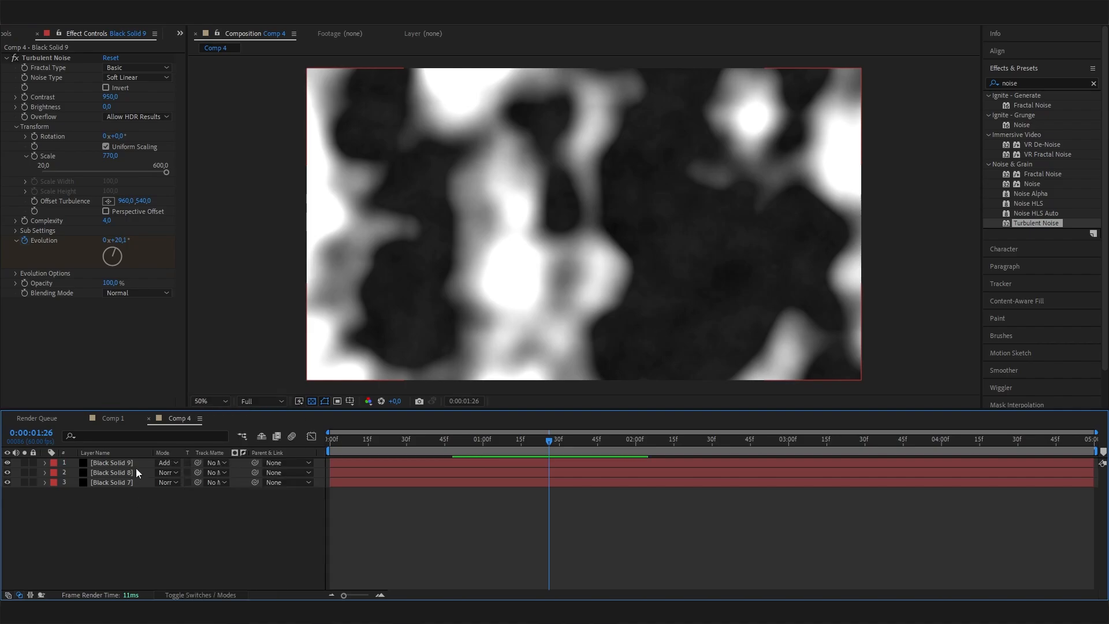
Apply Gaussian Blur to the top noise solid with a blurriness of 200
{"action": "left_click", "coordinate": [131, 464]}
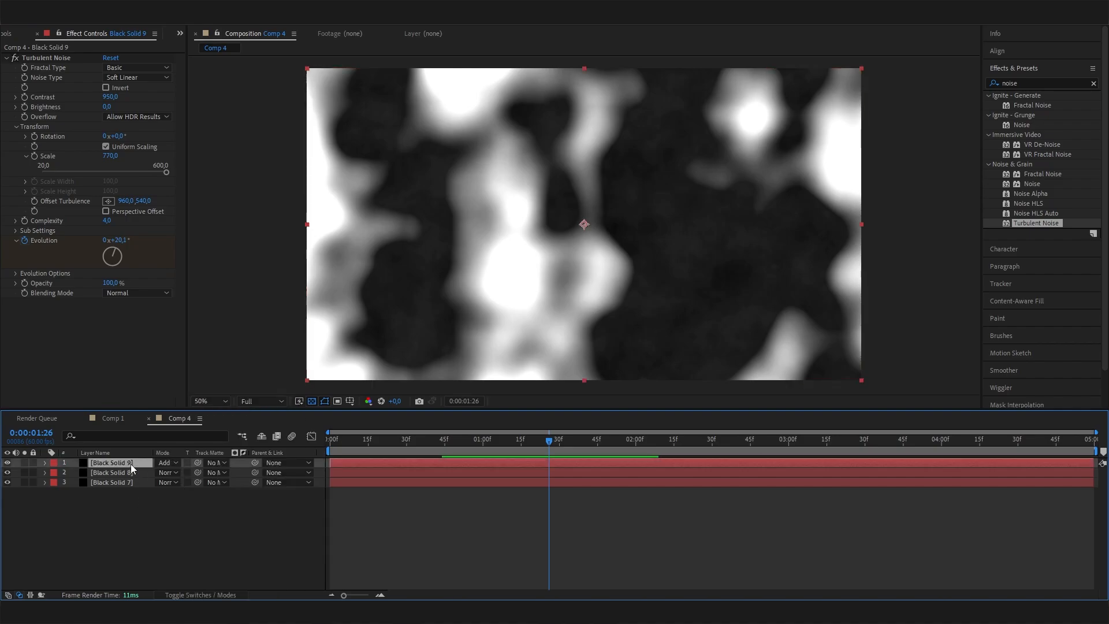
{"action": "left_click", "coordinate": [1022, 85]}
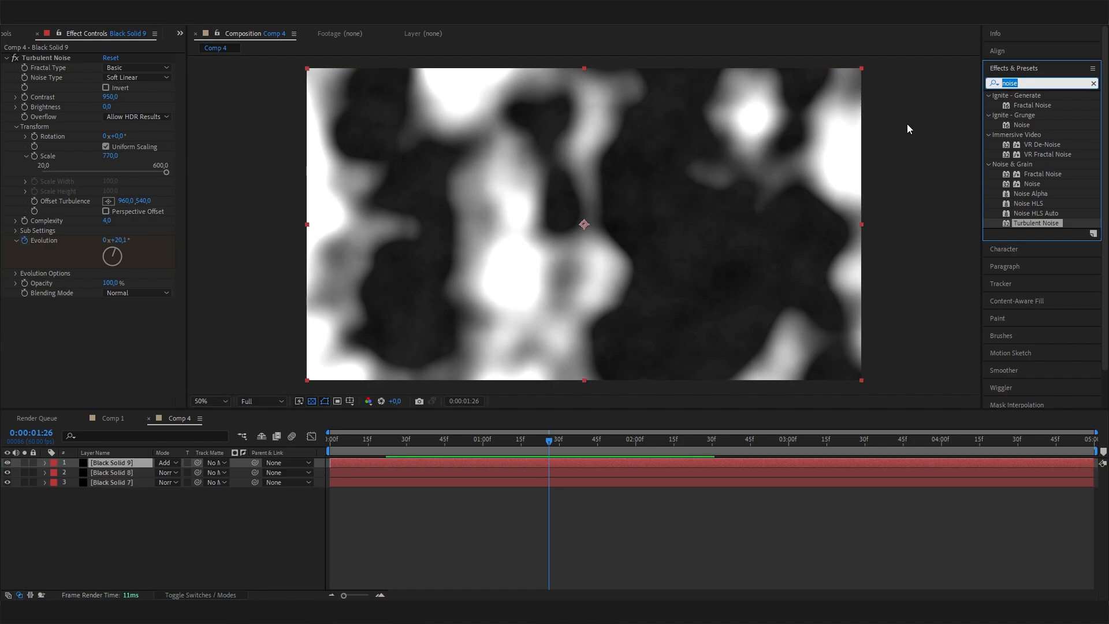
{"action": "key", "text": "BackSpace"}
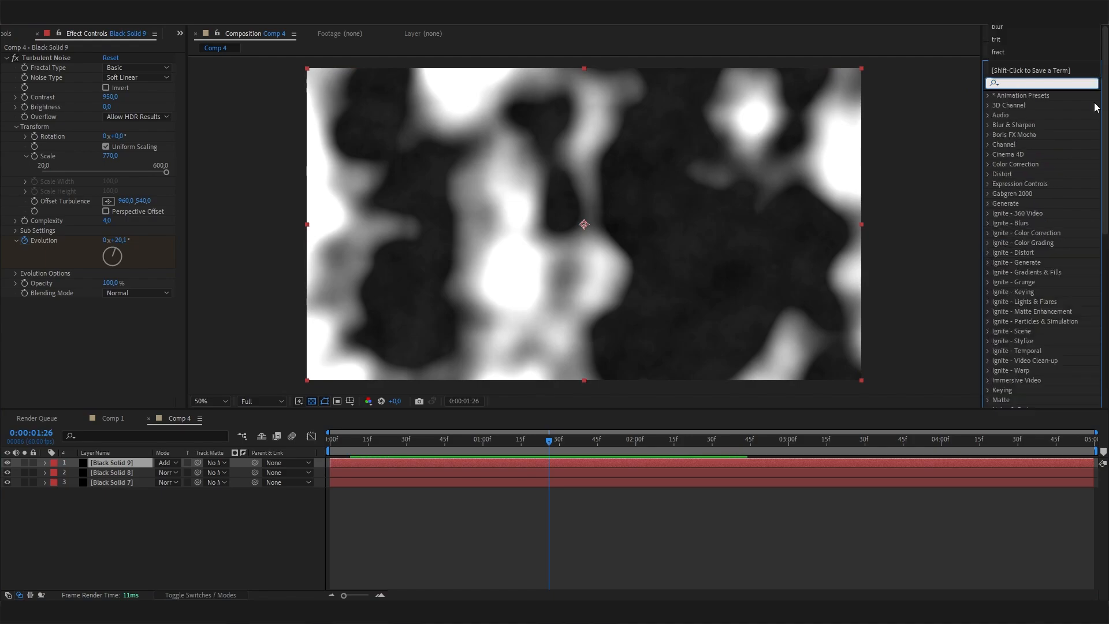
{"action": "type", "text": "gaus"}
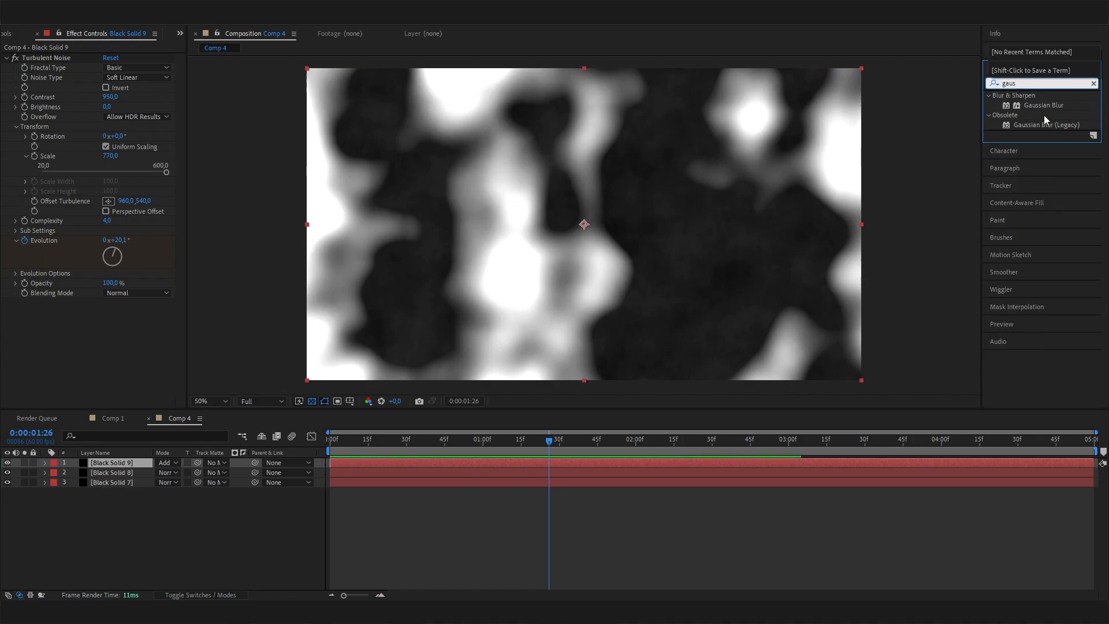
{"action": "left_click_drag", "start_coordinate": [1043, 105], "coordinate": [117, 463]}
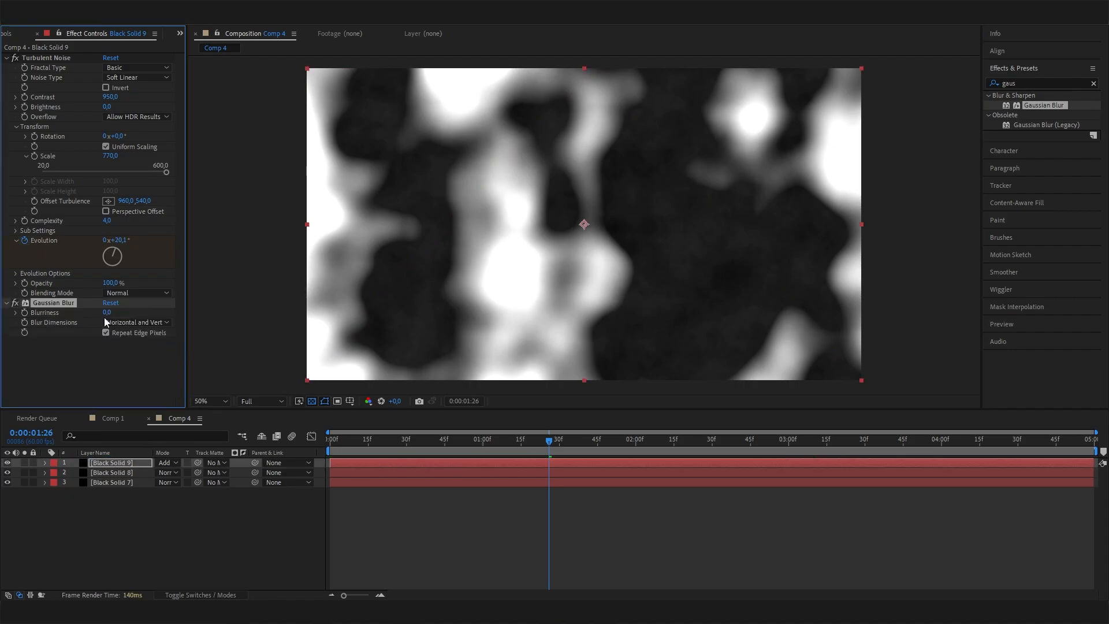
{"action": "left_click", "coordinate": [104, 317]}
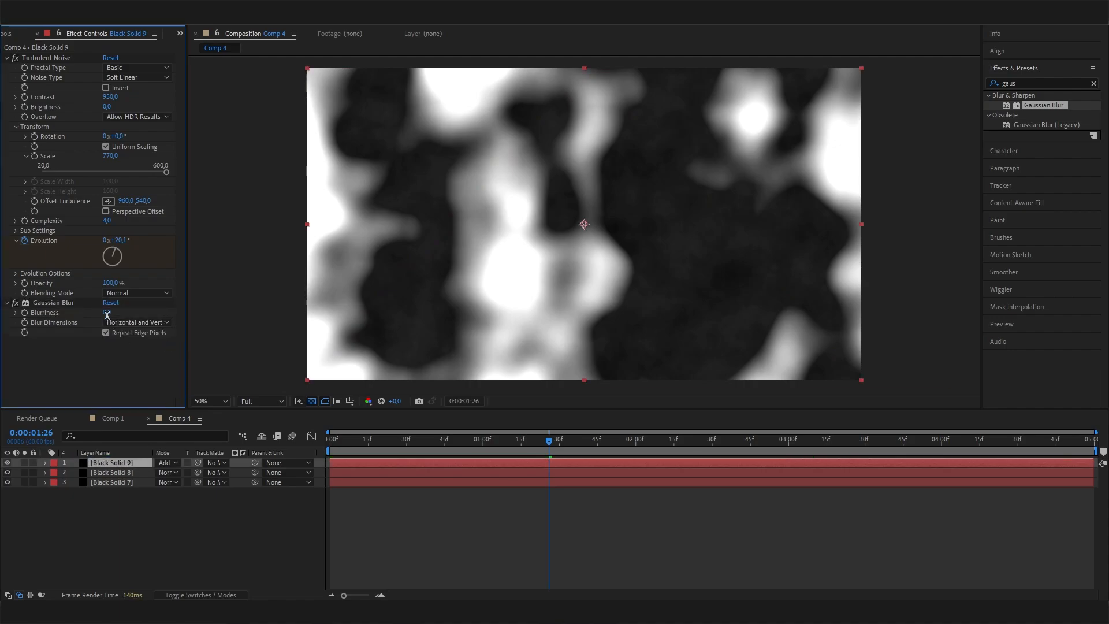
{"action": "left_click", "coordinate": [107, 313]}
{"action": "type", "text": "200"}
{"action": "key", "text": "Return"}
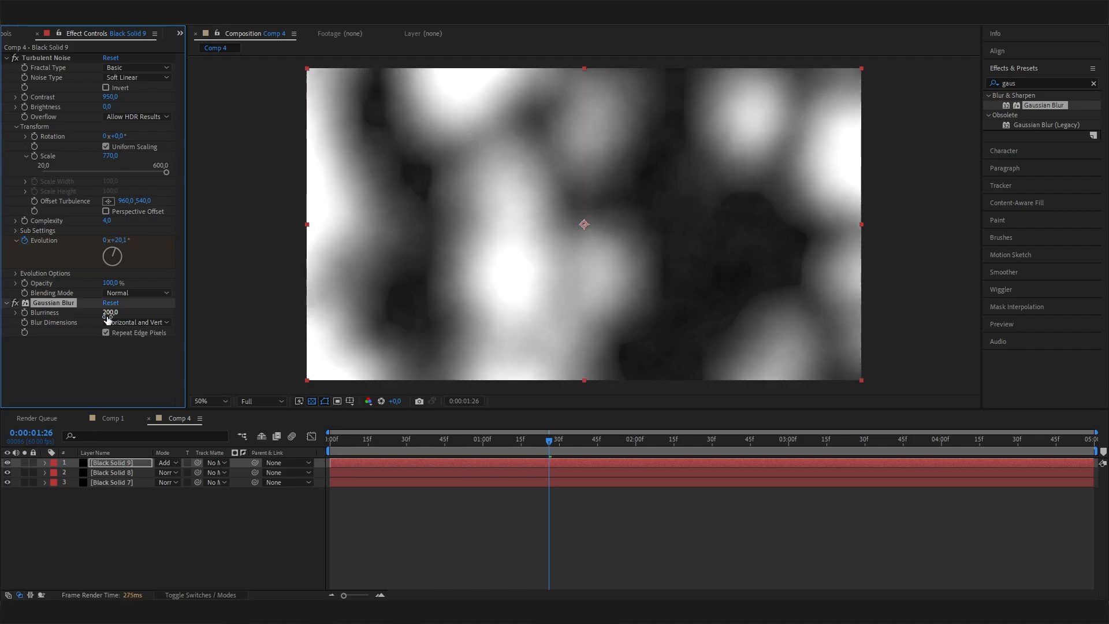
Try a Gaussian Blur blurriness of 250, restore it to 200, and preview the blurred noise over time
{"action": "left_click", "coordinate": [108, 314]}
{"action": "type", "text": "250"}
{"action": "key", "text": "Return"}
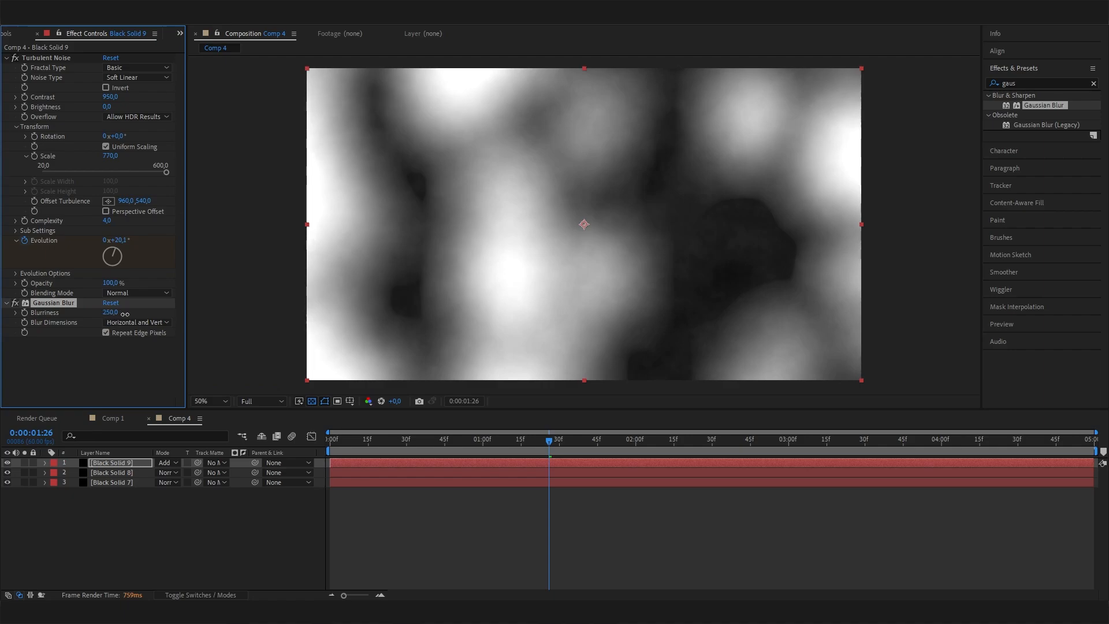
{"action": "left_click", "coordinate": [124, 314]}
{"action": "type", "text": "200"}
{"action": "key", "text": "Return"}
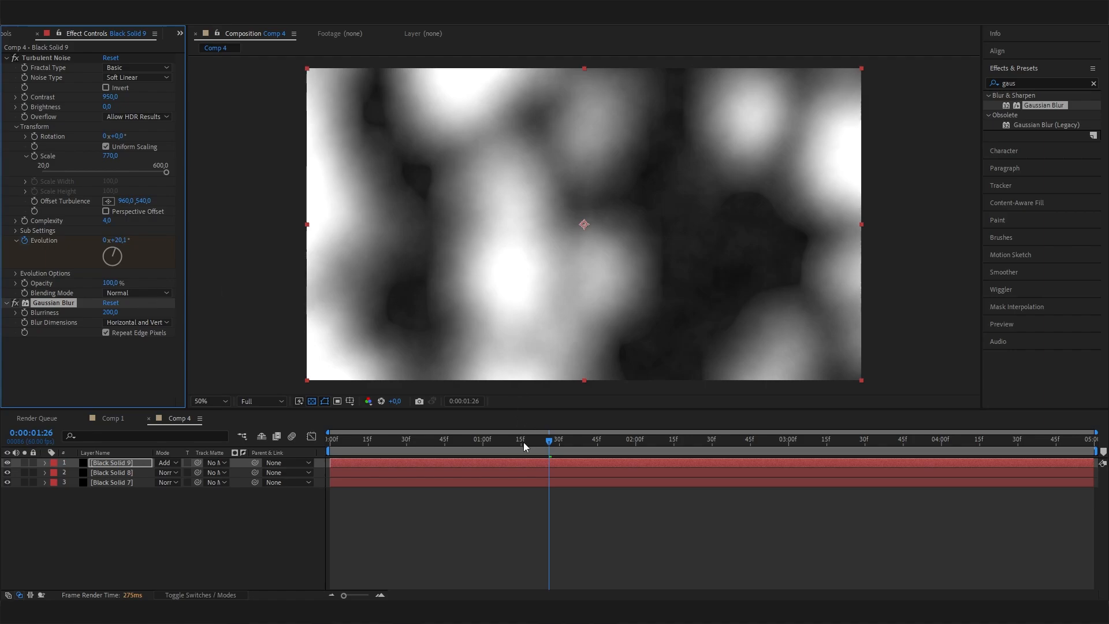
{"action": "left_click_drag", "start_coordinate": [523, 442], "coordinate": [681, 447]}
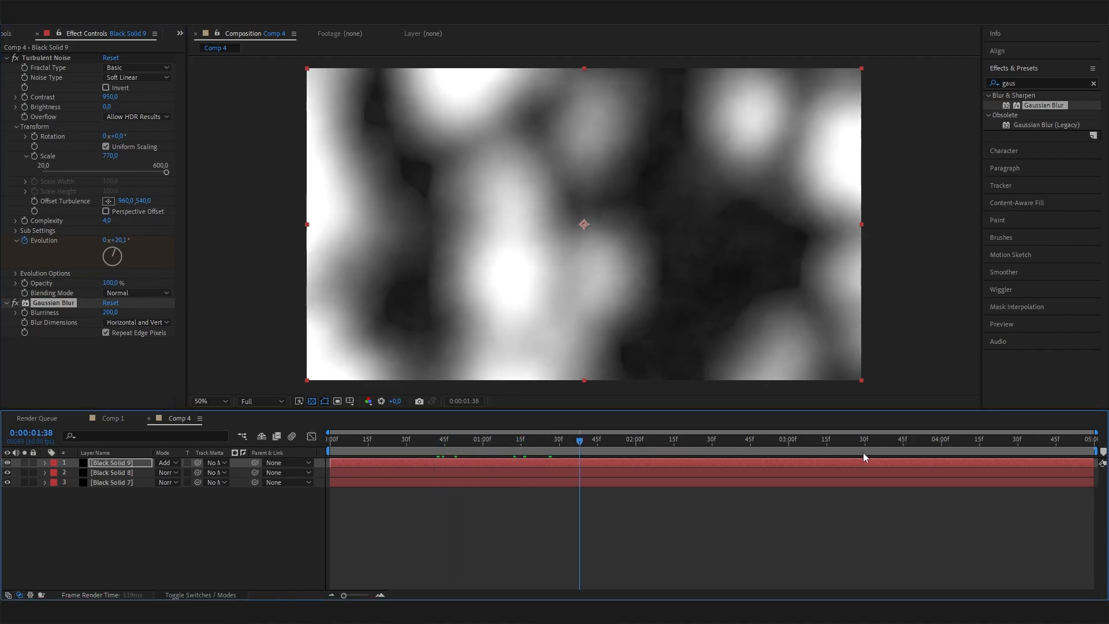
Lower the top noise solid's opacity to 10%
{"action": "left_click", "coordinate": [575, 441]}
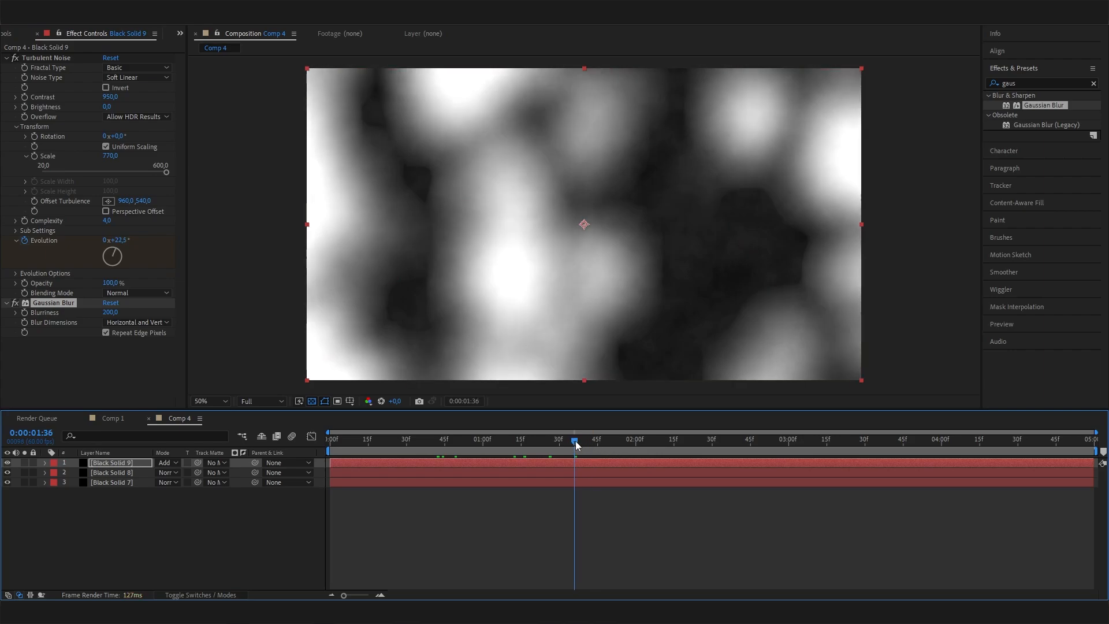
{"action": "left_click", "coordinate": [182, 508]}
{"action": "left_click", "coordinate": [129, 462]}
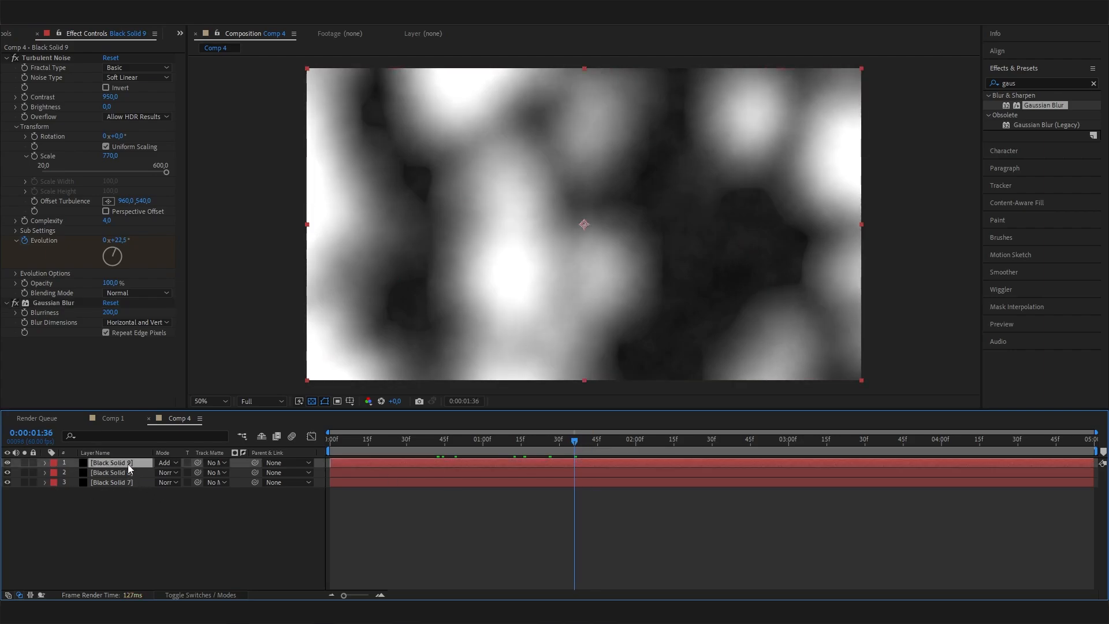
{"action": "key", "text": "t"}
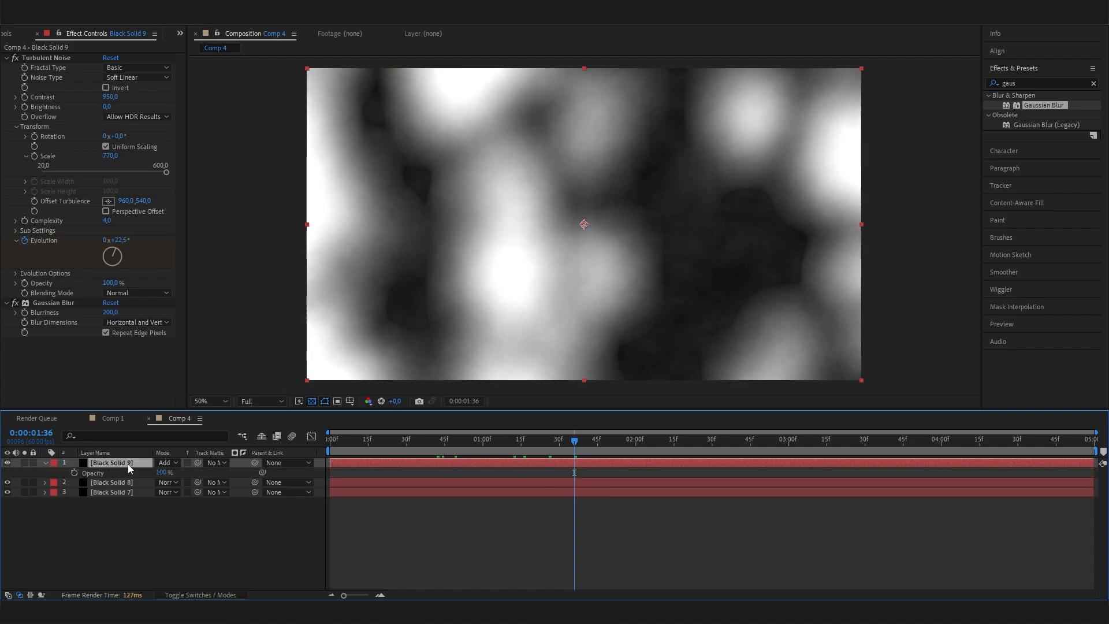
{"action": "left_click", "coordinate": [163, 473]}
{"action": "type", "text": "10"}
{"action": "key", "text": "Return"}
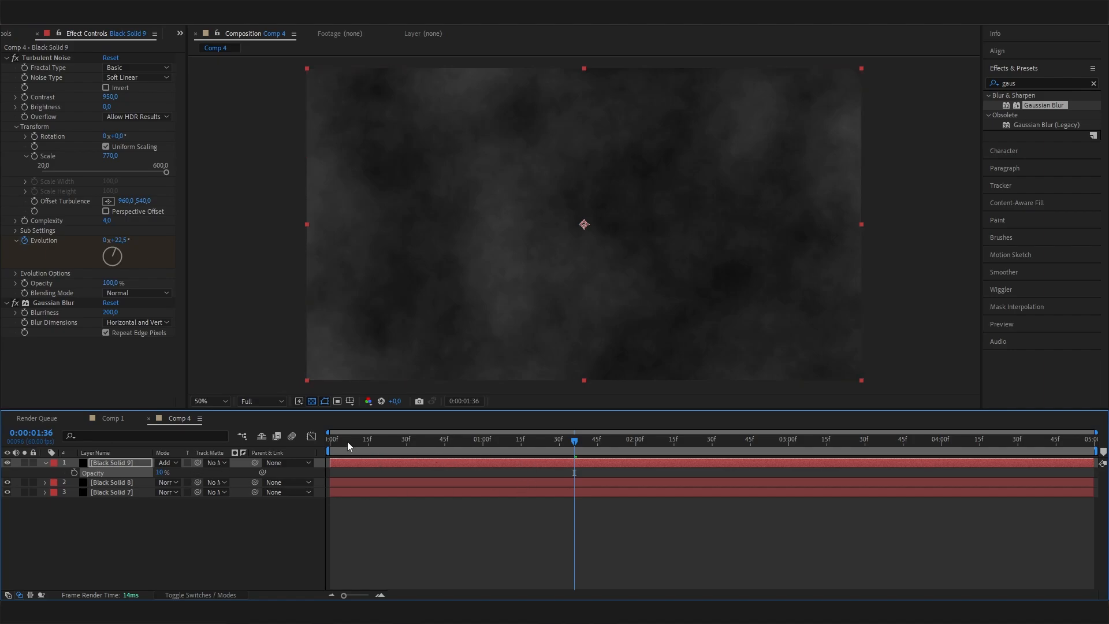
Preview the faint blurred noise over the cloudy background at several points in the composition
{"action": "left_click_drag", "start_coordinate": [348, 441], "coordinate": [435, 448]}
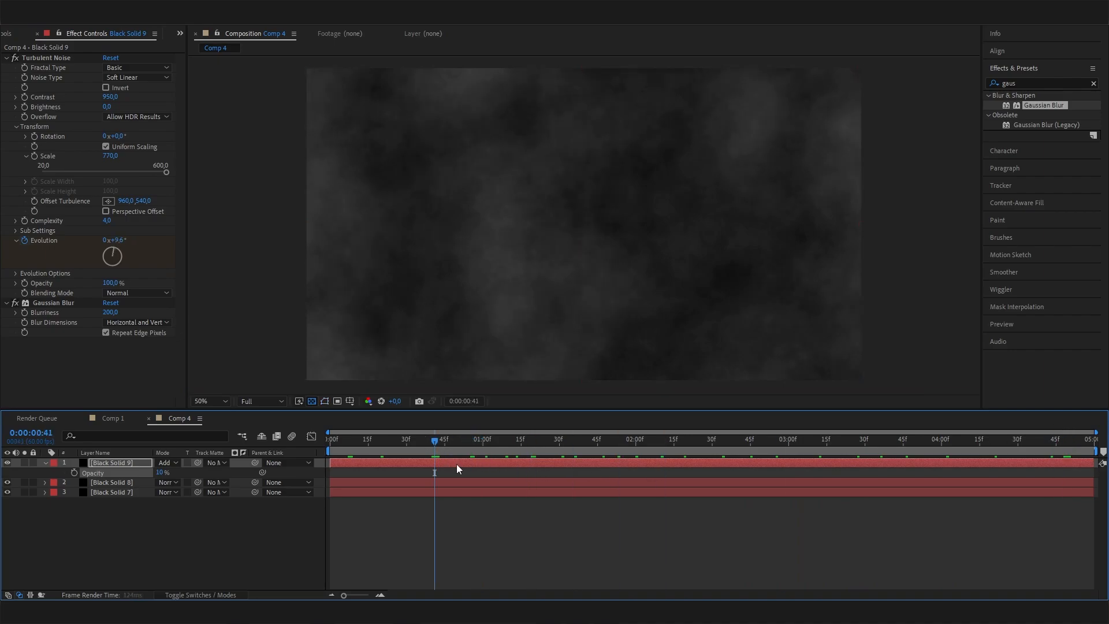
{"action": "key", "text": "space"}
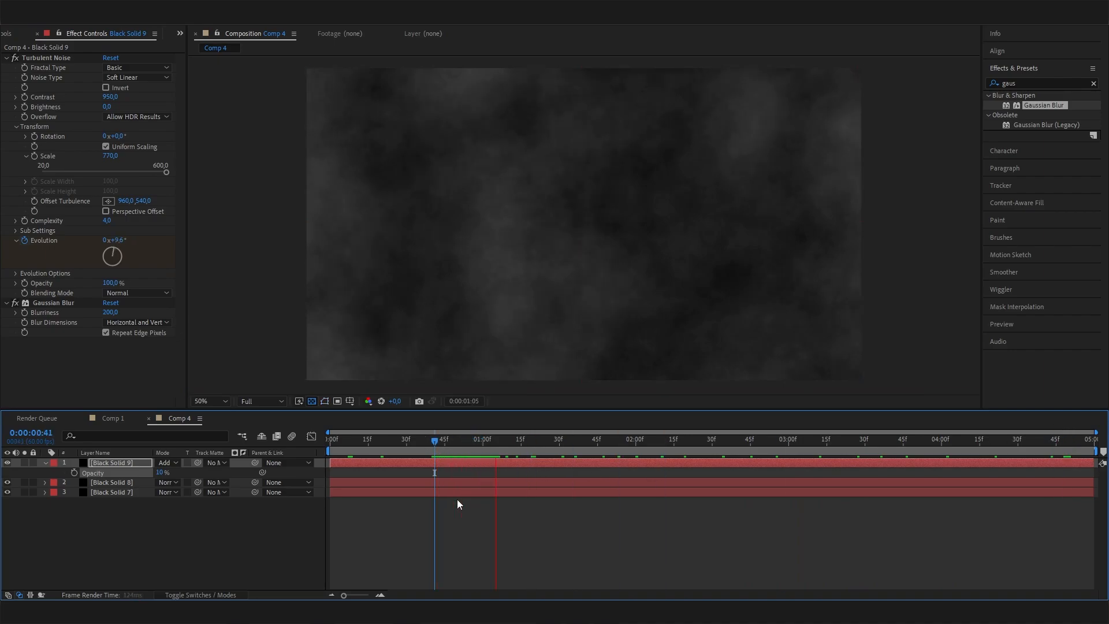
{"action": "key", "text": "space"}
{"action": "left_click_drag", "start_coordinate": [477, 437], "coordinate": [1037, 467]}
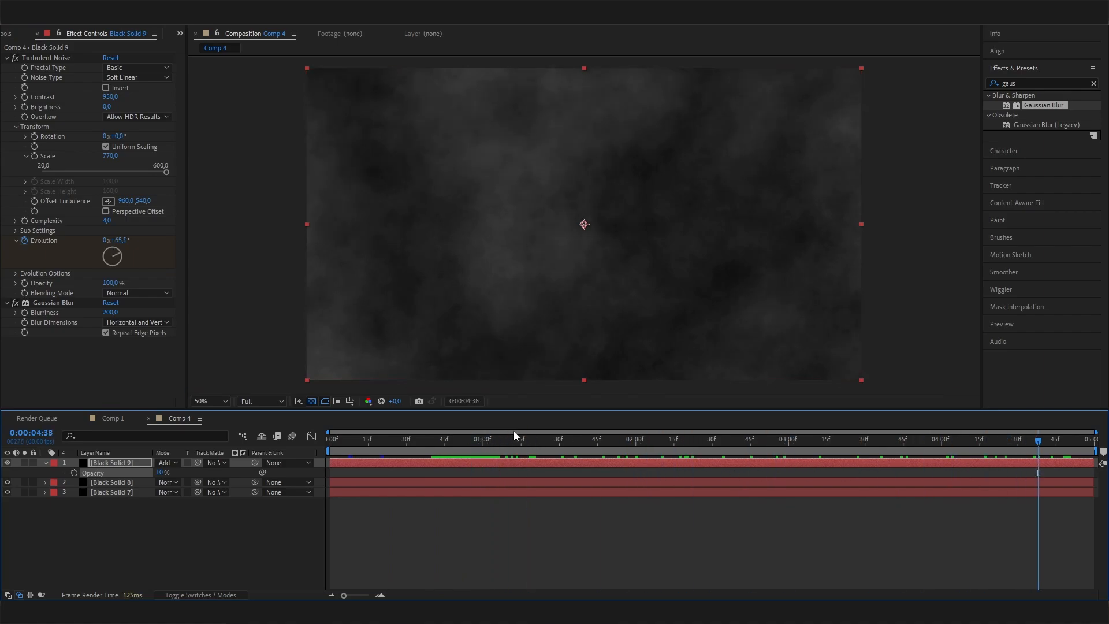
{"action": "left_click", "coordinate": [289, 530]}
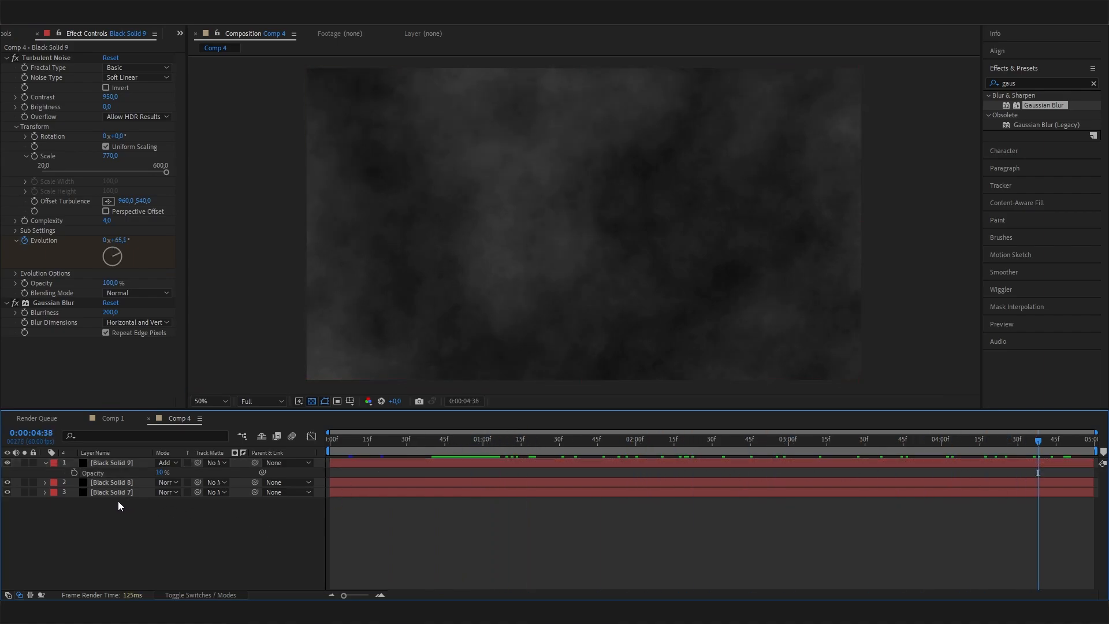
Create a new black solid and place it above all other layers in Comp 4
{"action": "left_click", "coordinate": [124, 484]}
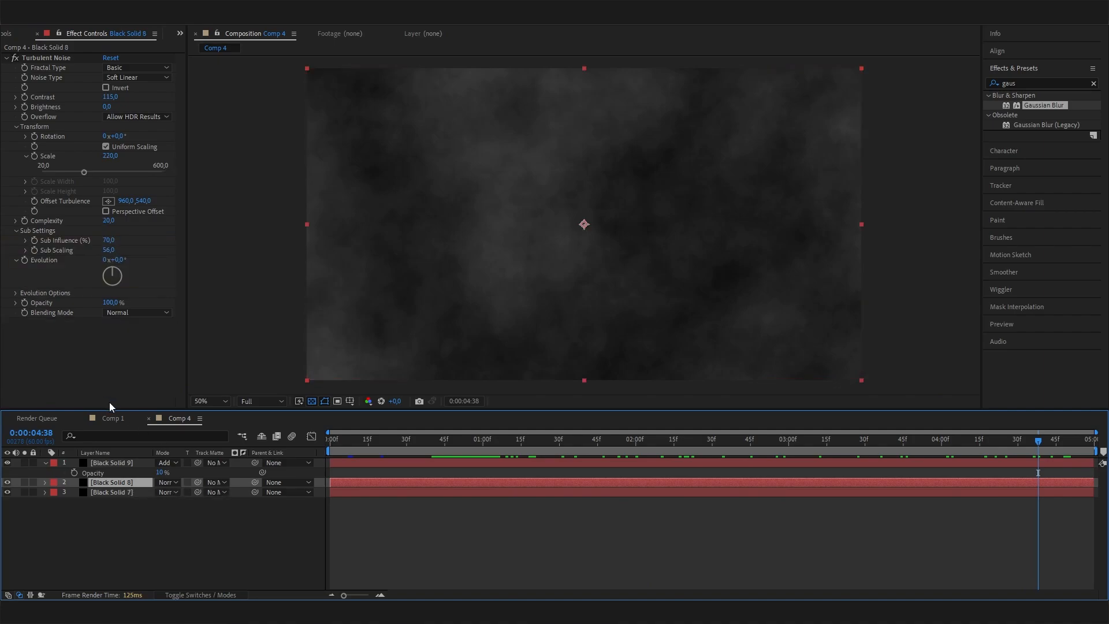
{"action": "right_click", "coordinate": [235, 528]}
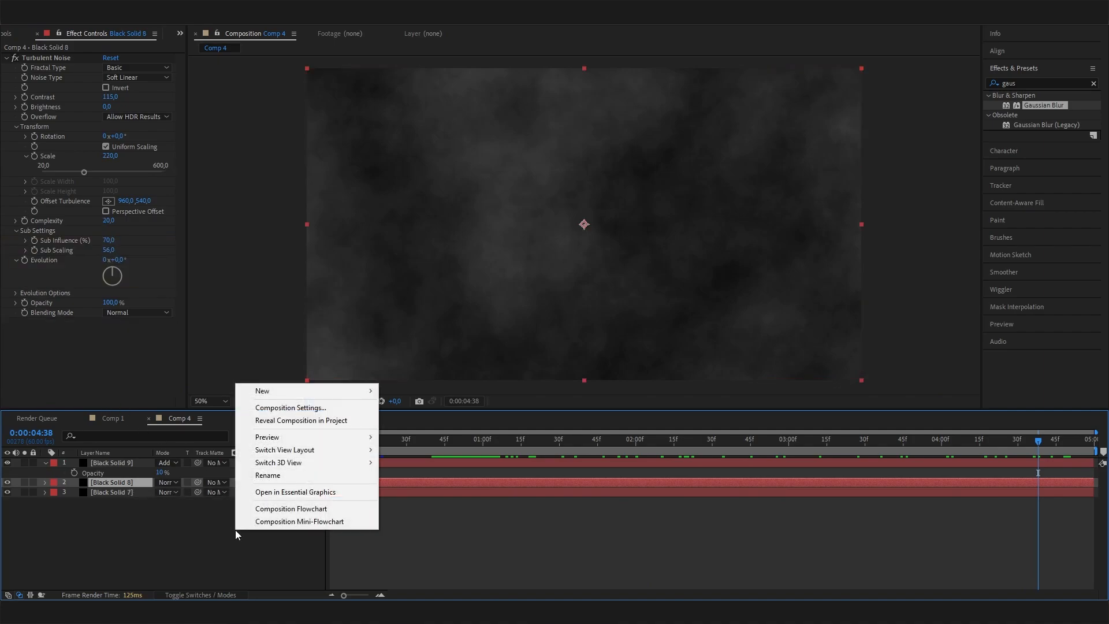
{"action": "mouse_move", "coordinate": [318, 390]}
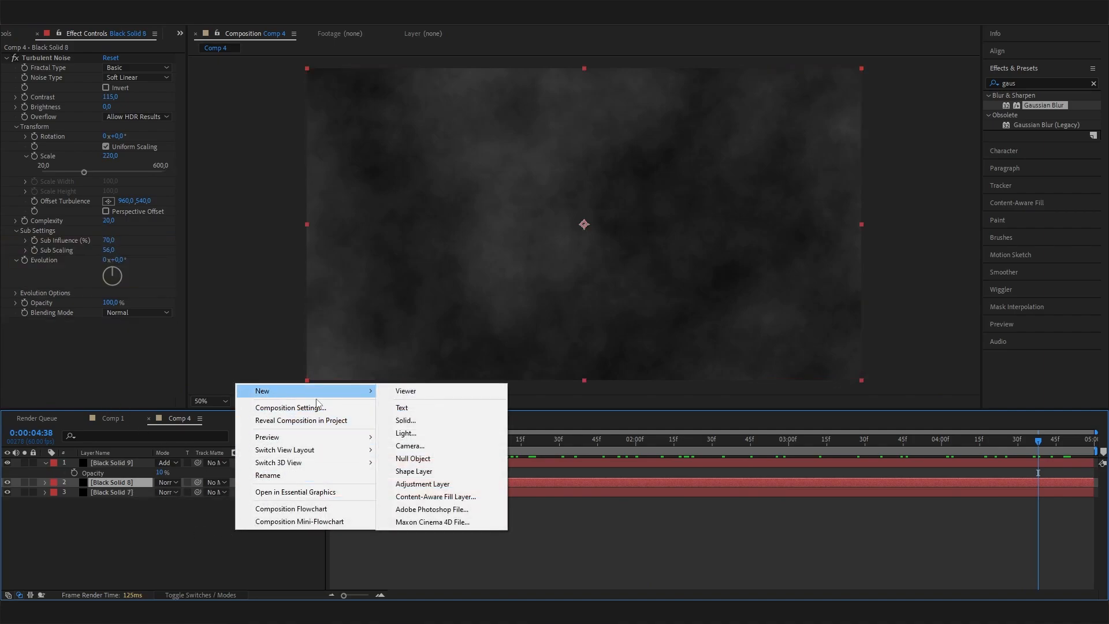
{"action": "left_click", "coordinate": [418, 422]}
{"action": "left_click", "coordinate": [188, 233]}
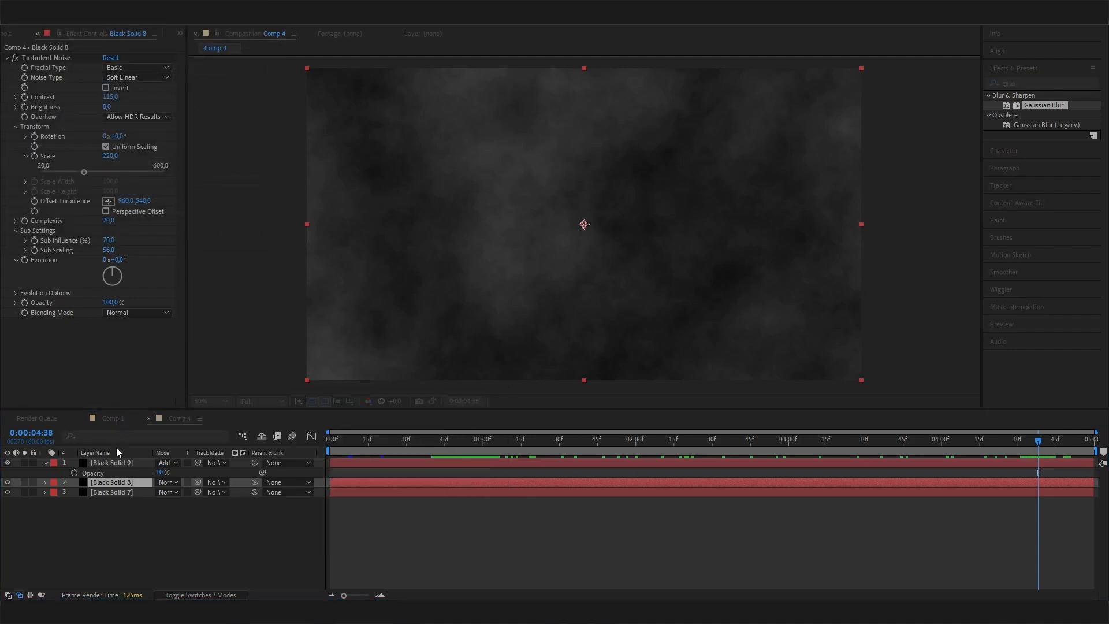
{"action": "left_click_drag", "start_coordinate": [137, 481], "coordinate": [138, 460]}
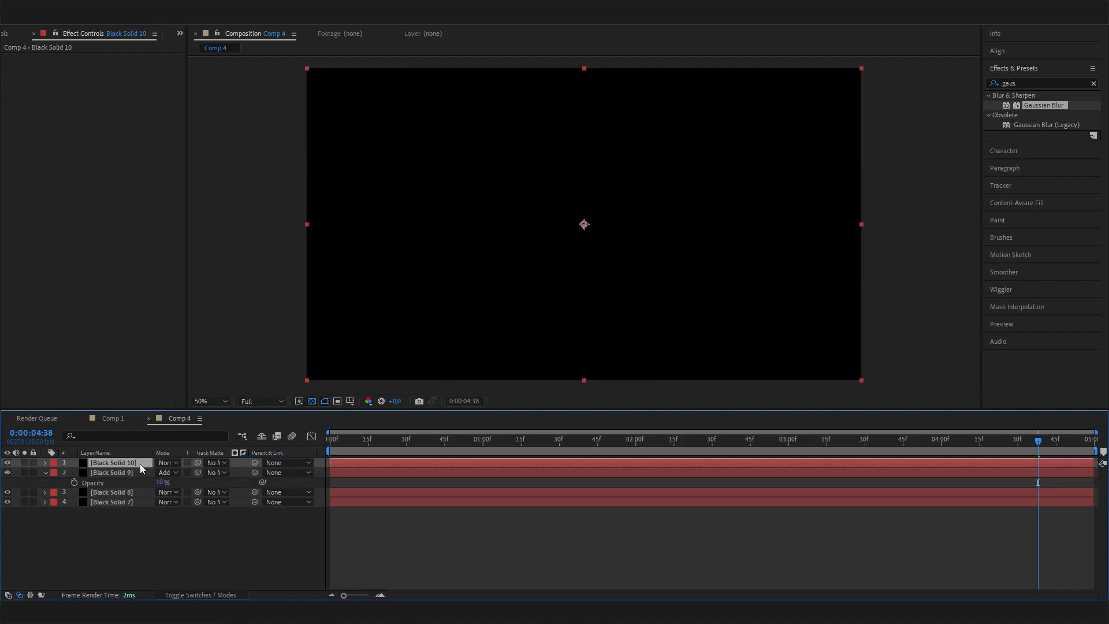
Apply CC Star Burst to the new top solid and preview the particles' motion
{"action": "left_click", "coordinate": [1023, 82]}
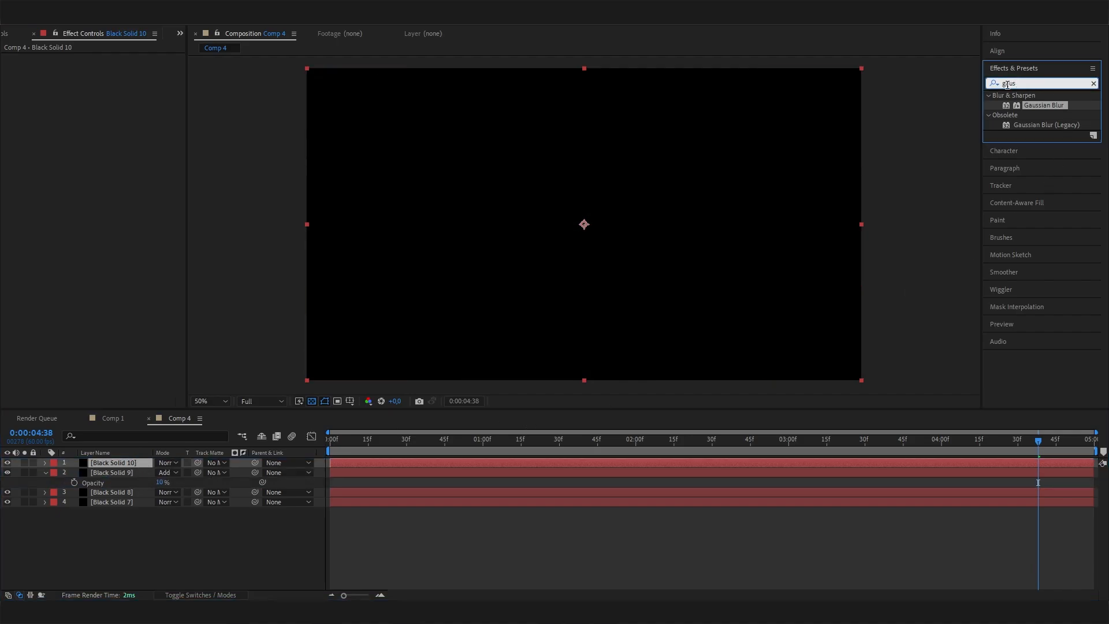
{"action": "type", "text": "star b"}
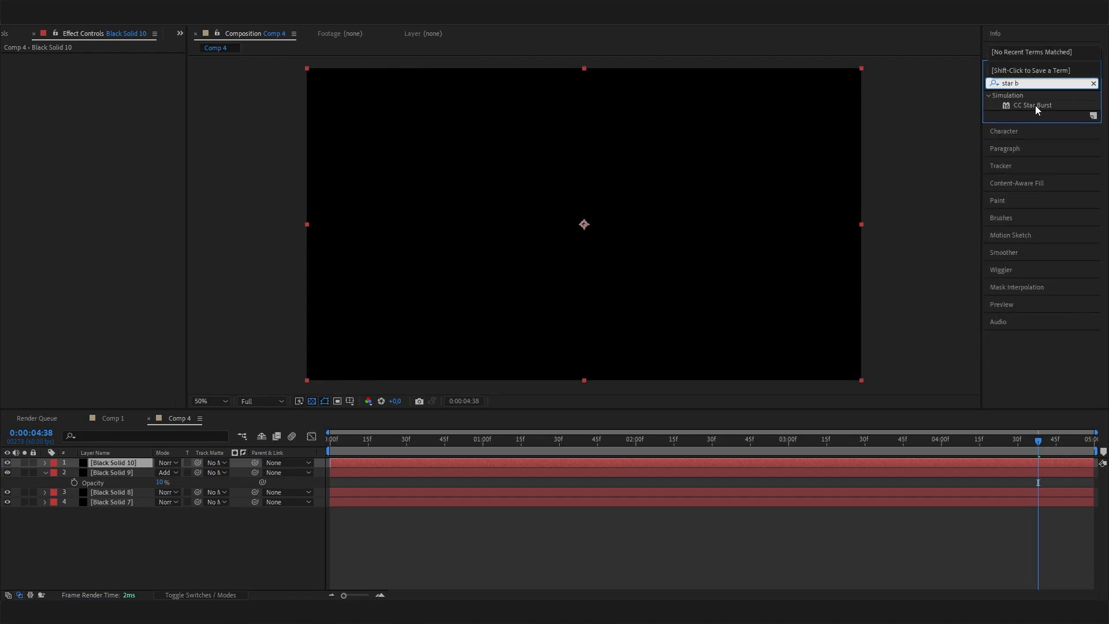
{"action": "double_click", "coordinate": [1035, 105]}
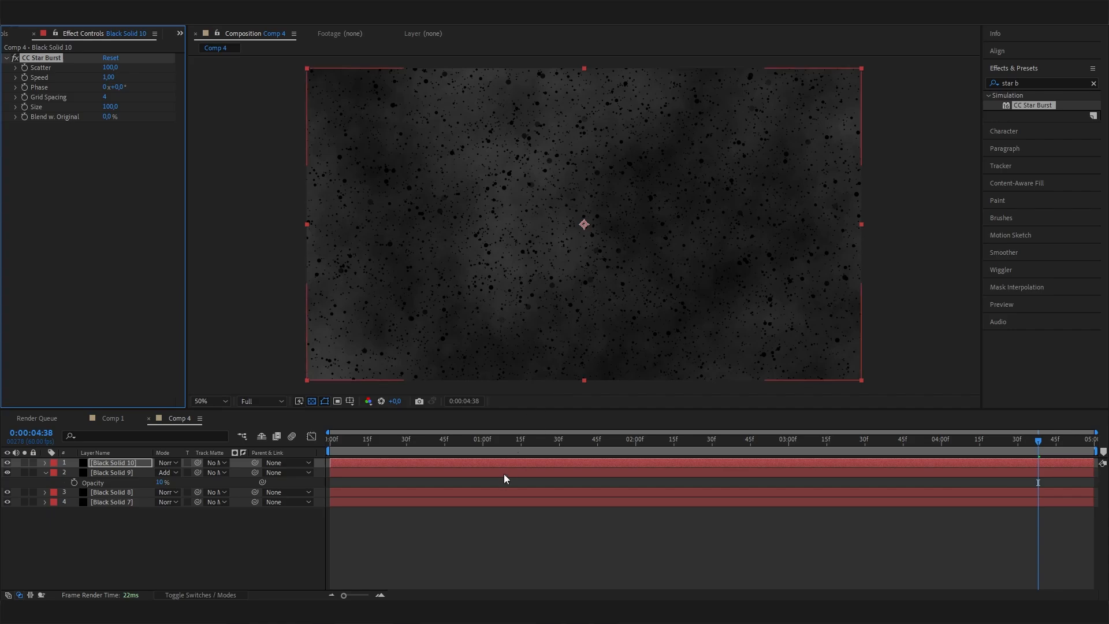
{"action": "left_click_drag", "start_coordinate": [488, 442], "coordinate": [455, 456]}
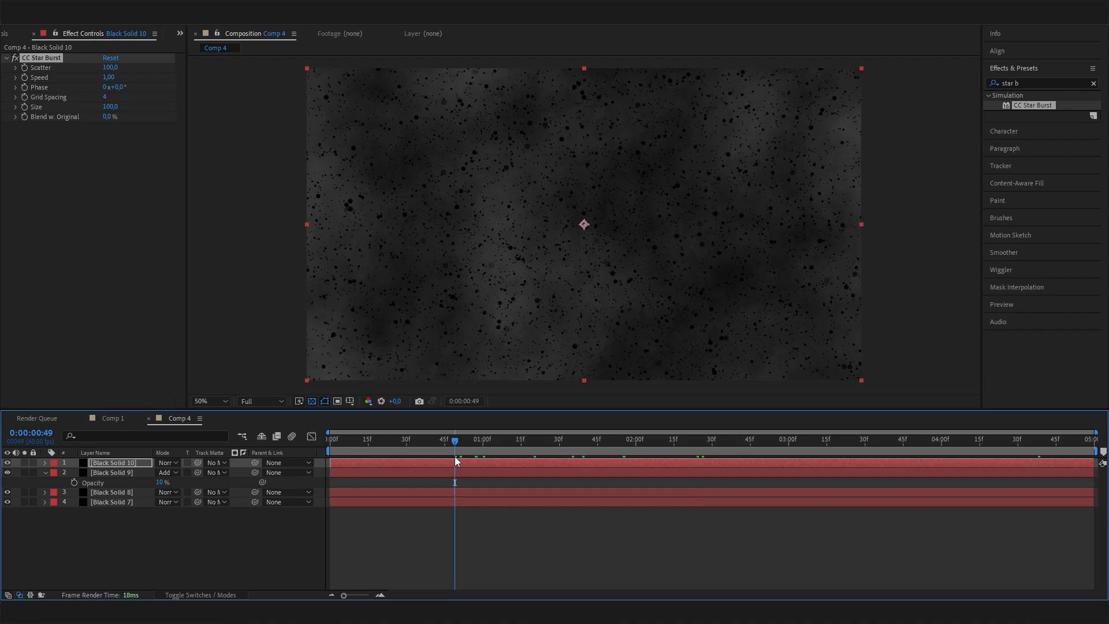
{"action": "key", "text": "space"}
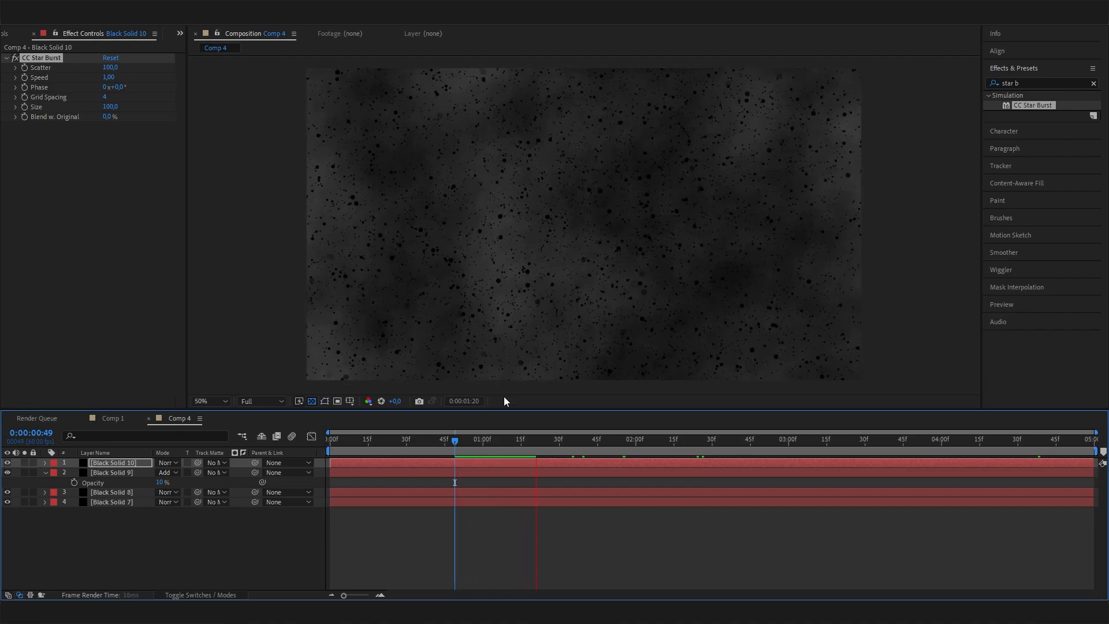
{"action": "key", "text": "space"}
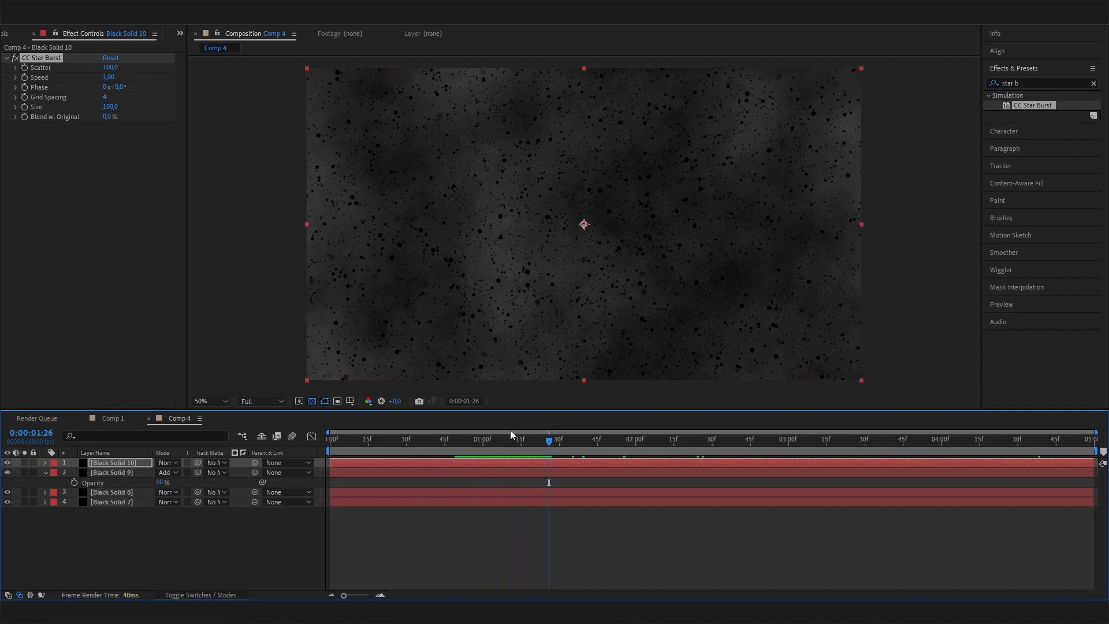
{"action": "left_click_drag", "start_coordinate": [509, 439], "coordinate": [483, 446]}
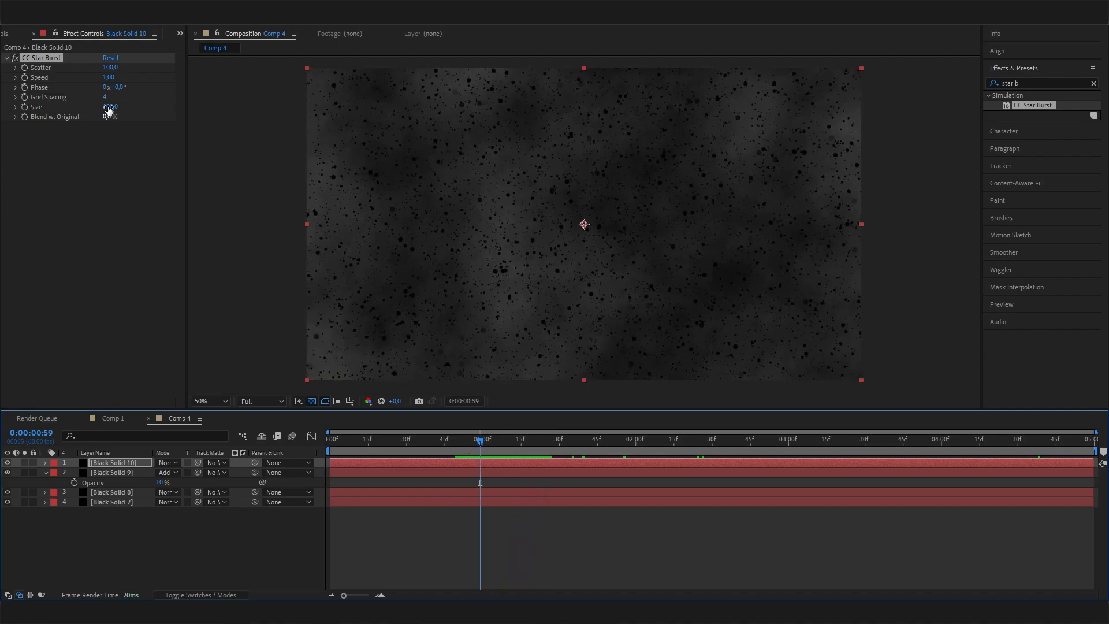
Set the CC Star Burst speed to 0,03 on the top solid
{"action": "left_click", "coordinate": [108, 77]}
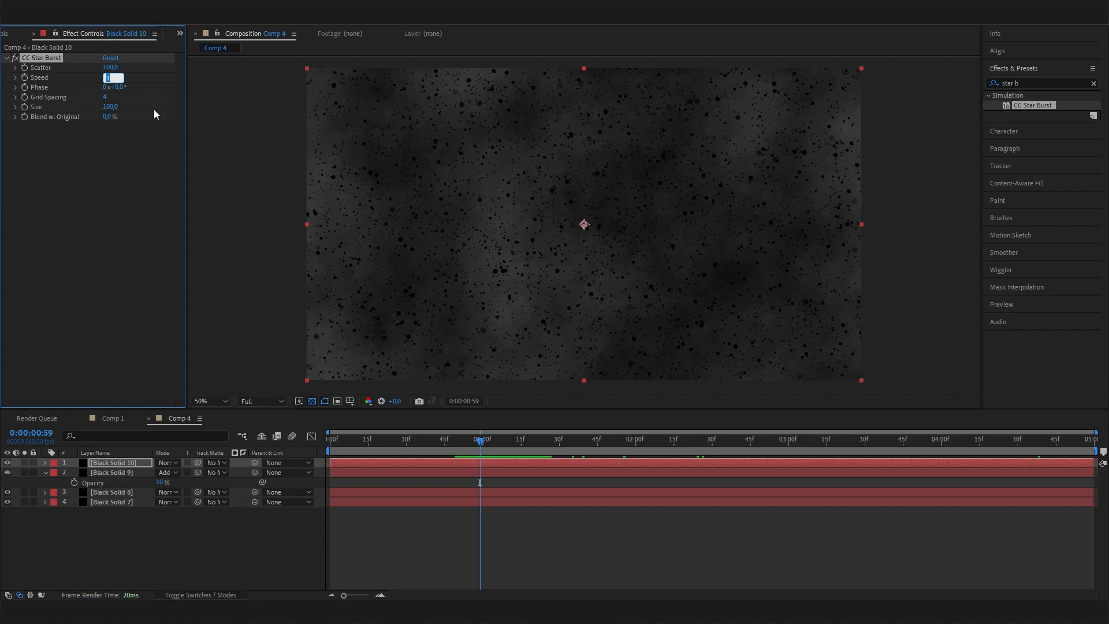
{"action": "left_click", "coordinate": [105, 151]}
{"action": "left_click", "coordinate": [112, 78]}
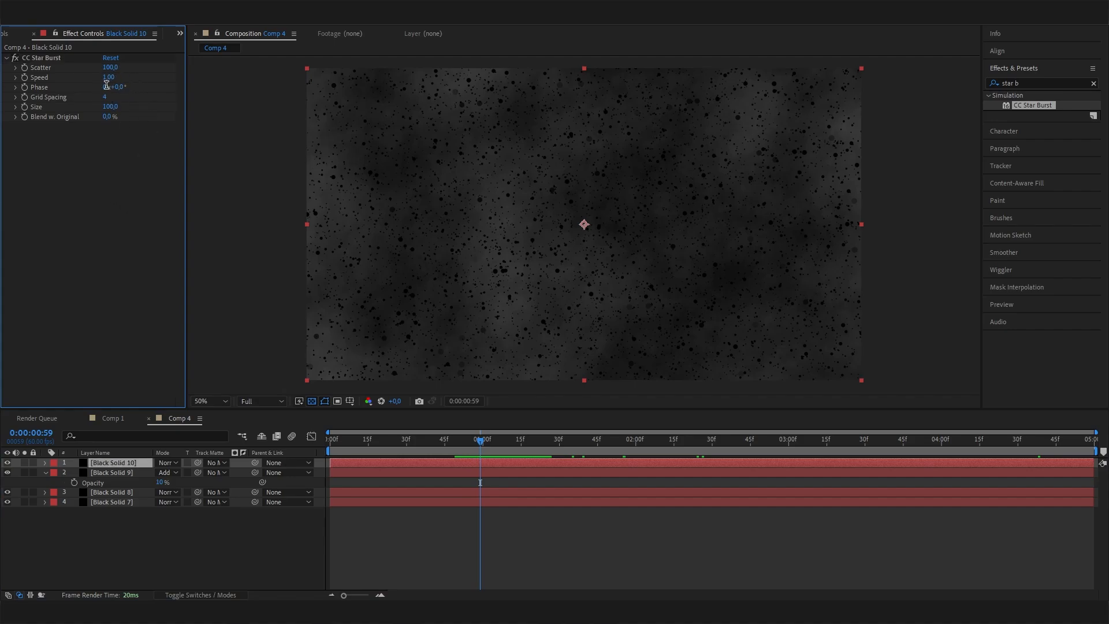
{"action": "type", "text": "0,03"}
{"action": "key", "text": "Return"}
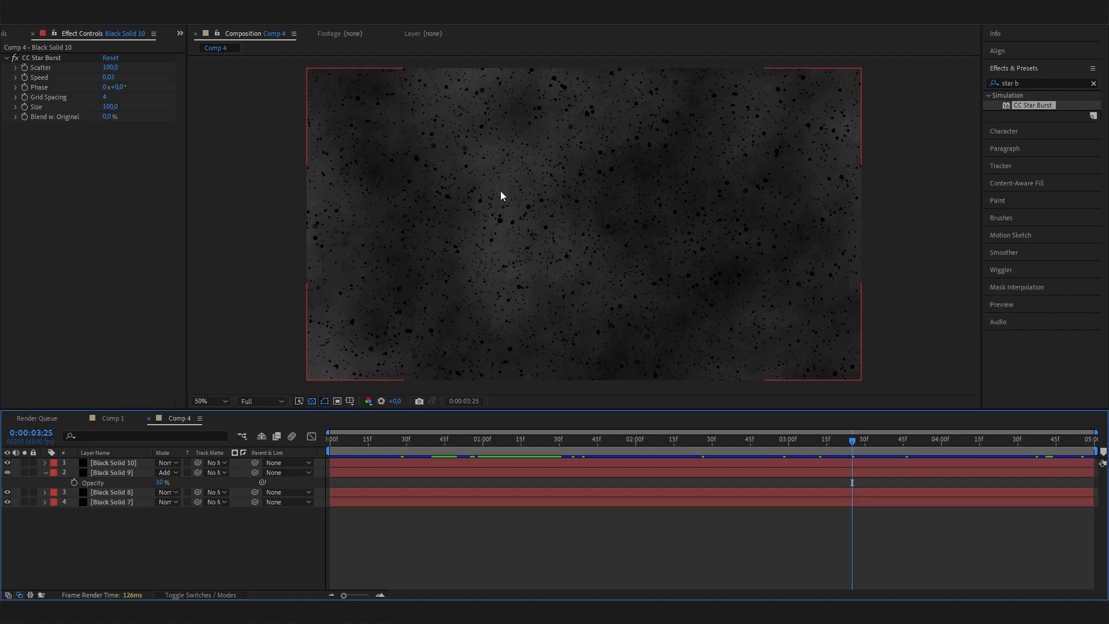
Set the star burst's grid spacing to 9 and size to 30, and check the particles at another time
{"action": "left_click", "coordinate": [104, 97]}
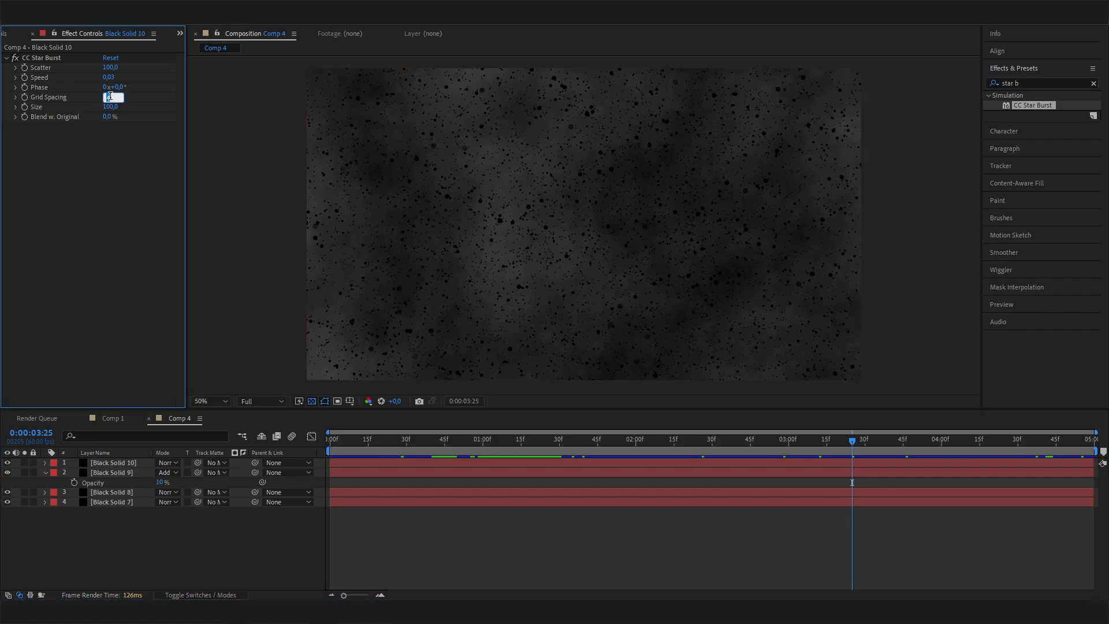
{"action": "type", "text": "9"}
{"action": "key", "text": "Return"}
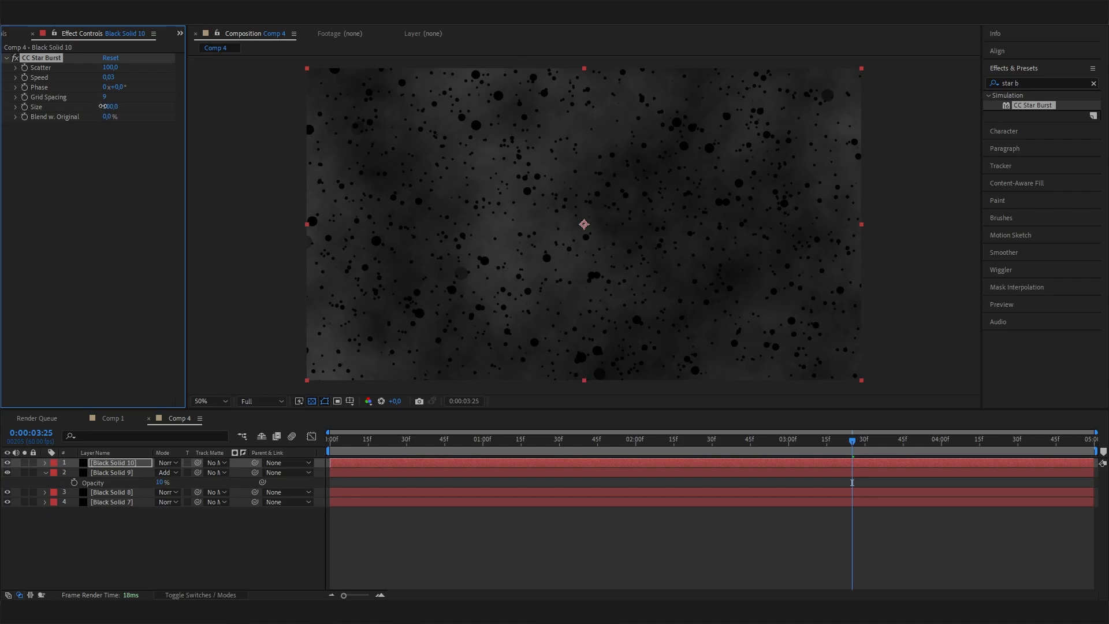
{"action": "left_click", "coordinate": [110, 107]}
{"action": "type", "text": "30"}
{"action": "key", "text": "Return"}
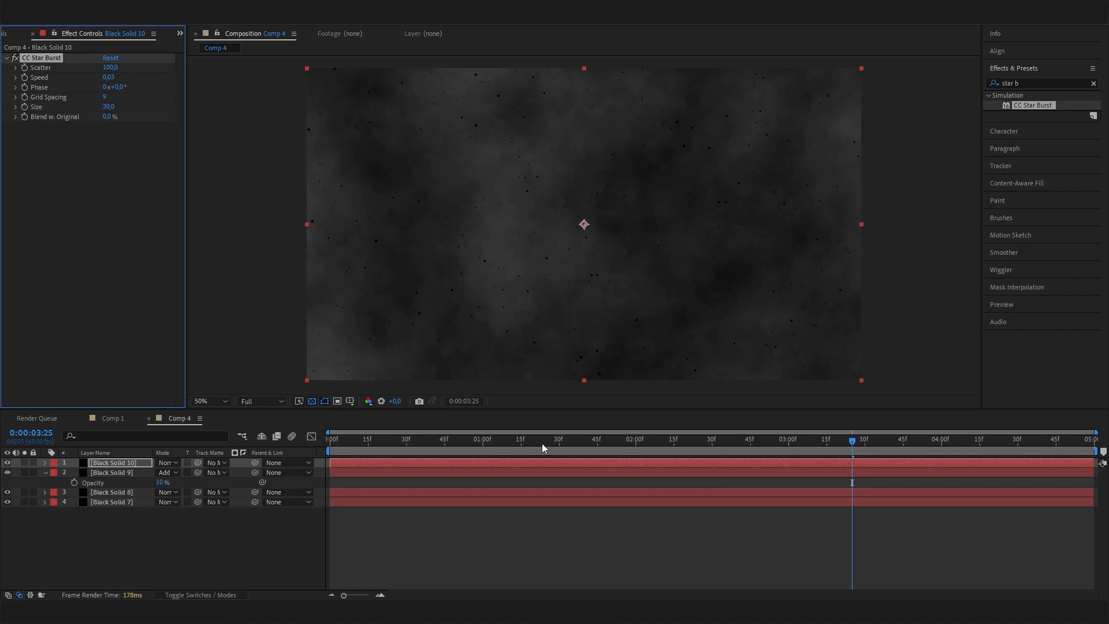
{"action": "left_click_drag", "start_coordinate": [543, 444], "coordinate": [651, 464]}
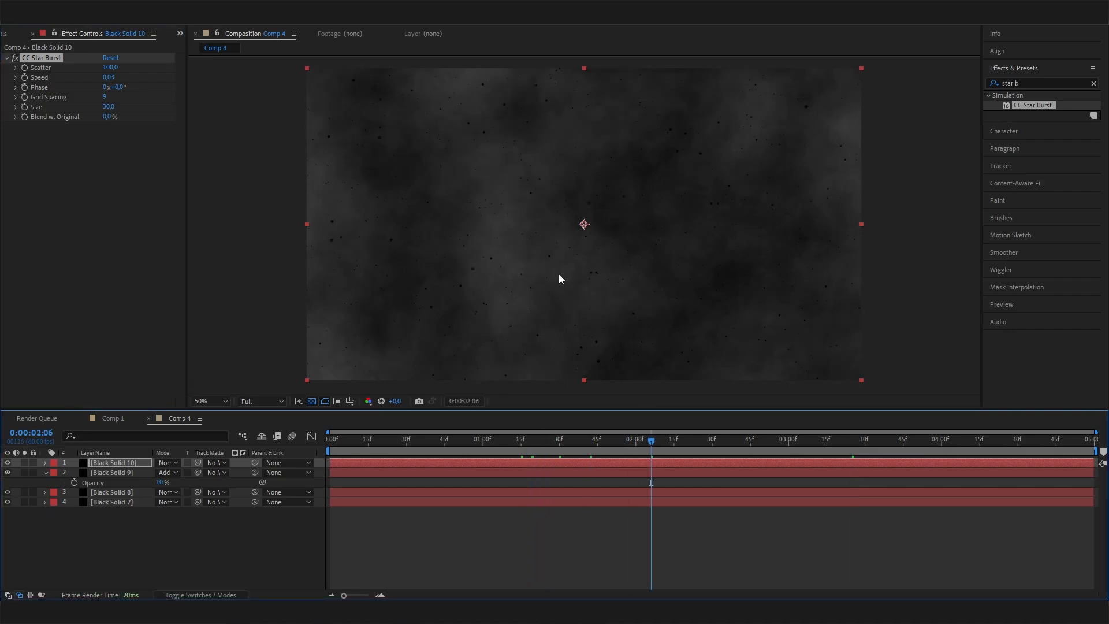
Add the Tritone effect to the star burst solid below CC Star Burst
{"action": "left_click", "coordinate": [1025, 84]}
{"action": "key", "text": "BackSpace"}
{"action": "type", "text": "trit"}
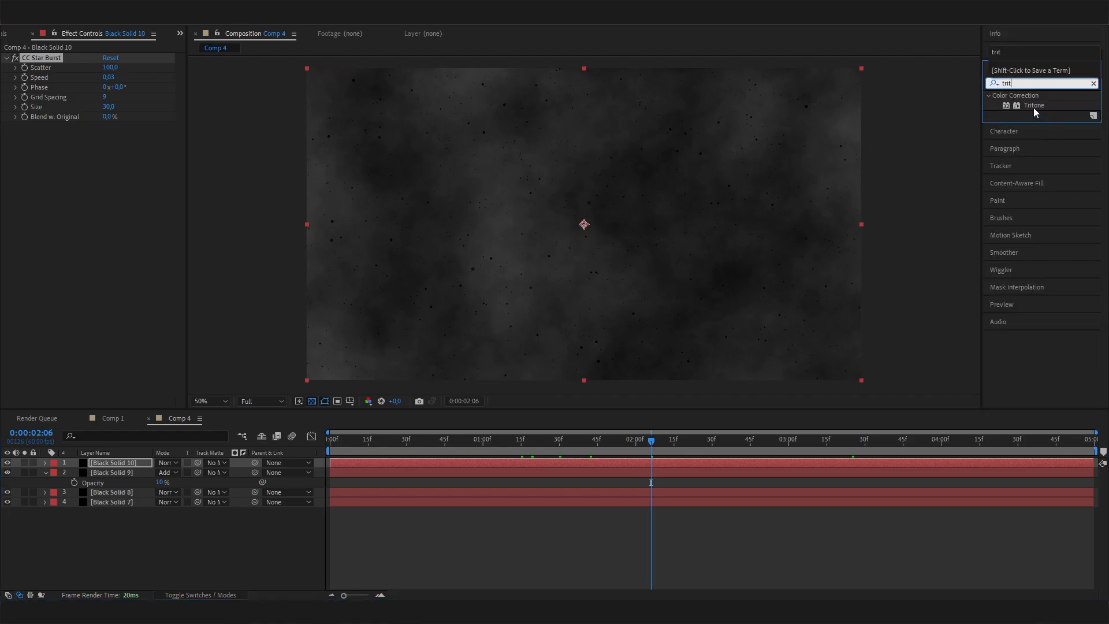
{"action": "left_click_drag", "start_coordinate": [1034, 107], "coordinate": [132, 230]}
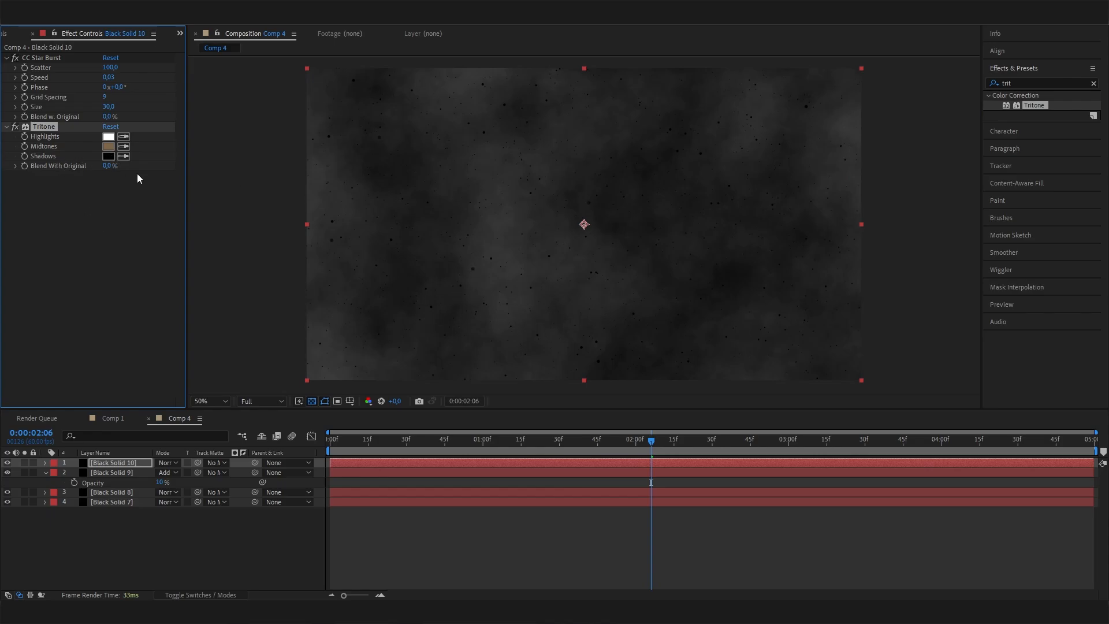
Try gray and white for the Tritone shadows and settle on dark gray 575757 to tint the stars
{"action": "left_click", "coordinate": [108, 155]}
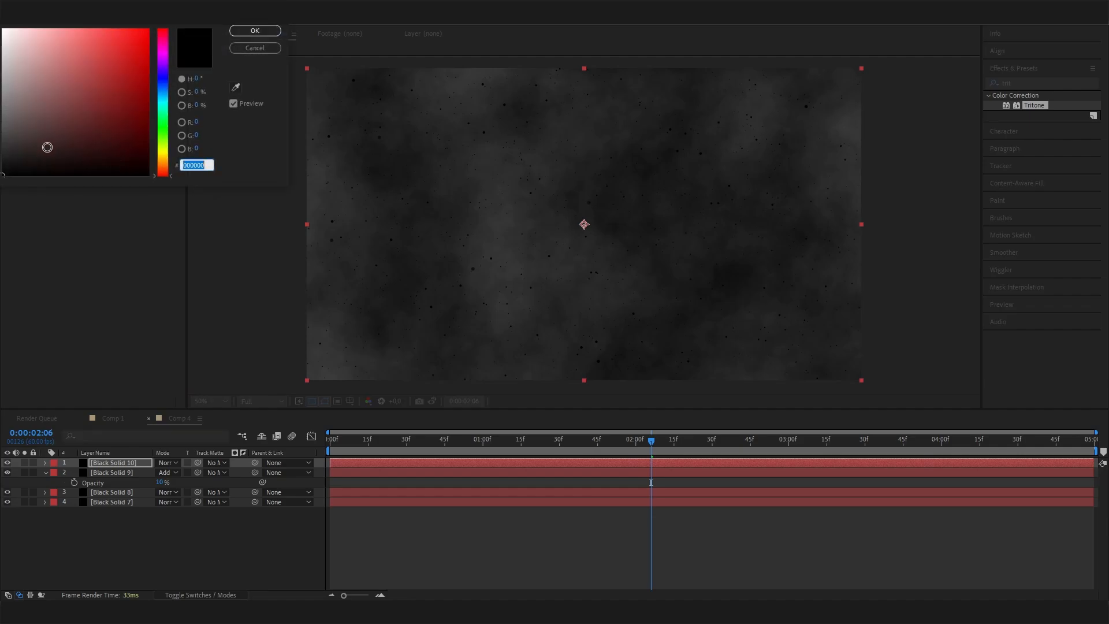
{"action": "left_click", "coordinate": [3, 98]}
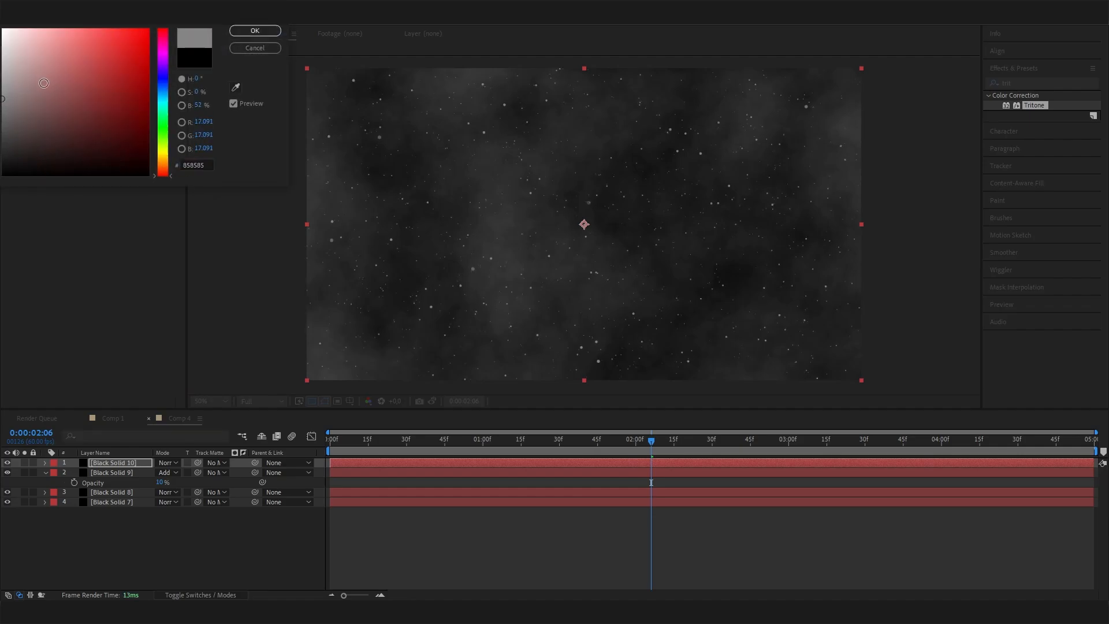
{"action": "left_click", "coordinate": [2, 29]}
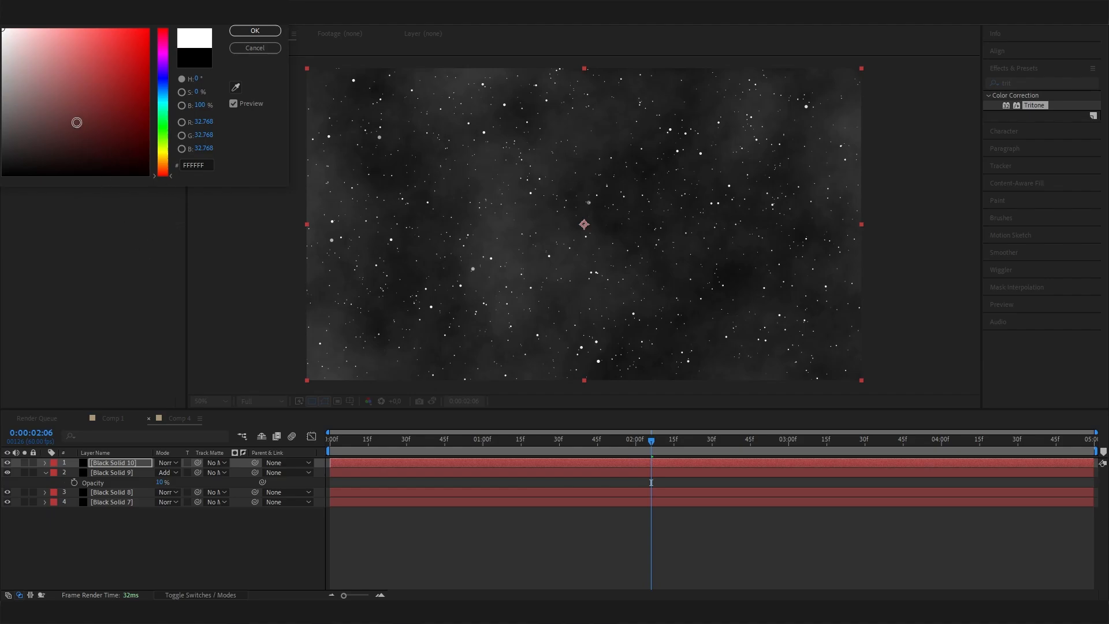
{"action": "mouse_move", "coordinate": [76, 116]}
{"action": "left_mouse_down"}
{"action": "mouse_move", "coordinate": [3, 104]}
{"action": "mouse_move", "coordinate": [2, 131]}
{"action": "mouse_move", "coordinate": [2, 117]}
{"action": "left_mouse_up"}
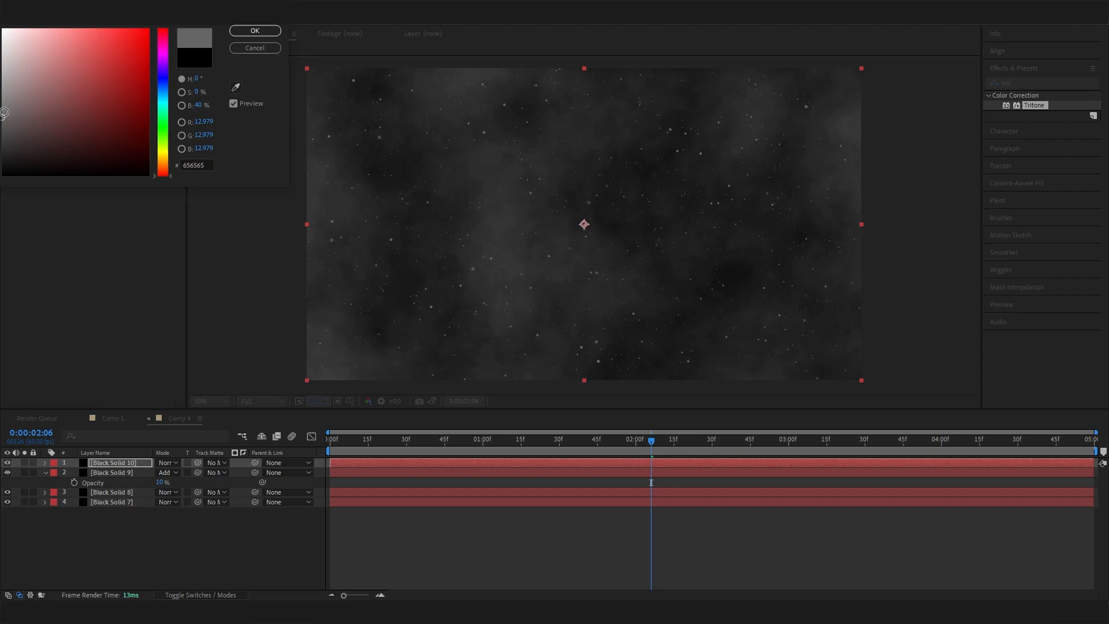
{"action": "left_click_drag", "start_coordinate": [3, 120], "coordinate": [3, 125]}
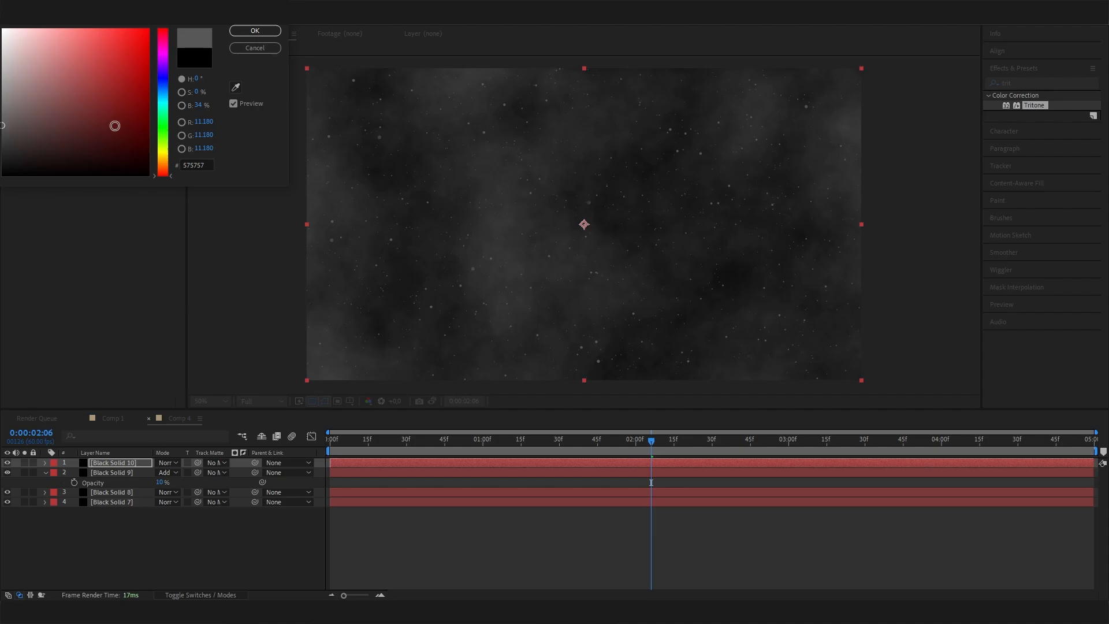
{"action": "left_click", "coordinate": [255, 31]}
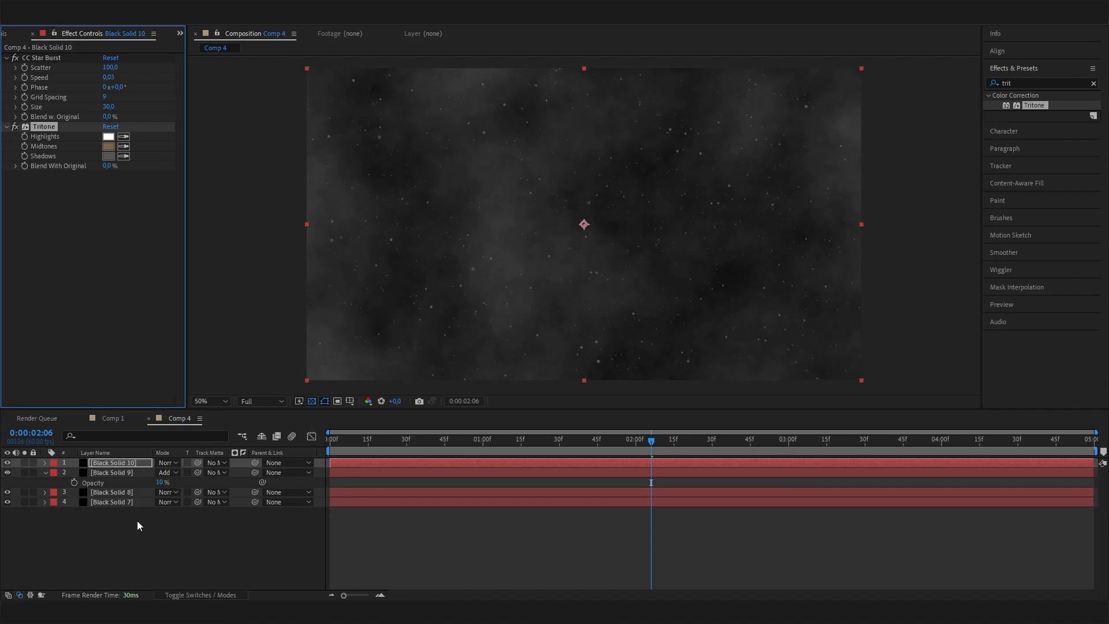
Compare the star field with the finished Comp 1 at 0:00:01:39, and return to Comp 4
{"action": "left_click", "coordinate": [131, 465]}
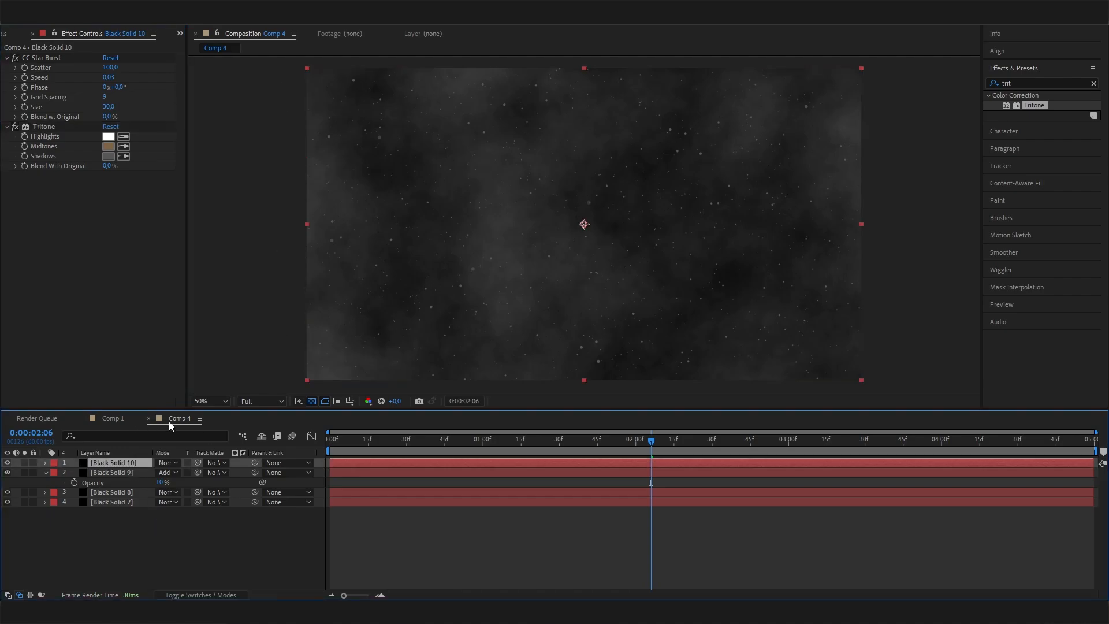
{"action": "left_click", "coordinate": [113, 418]}
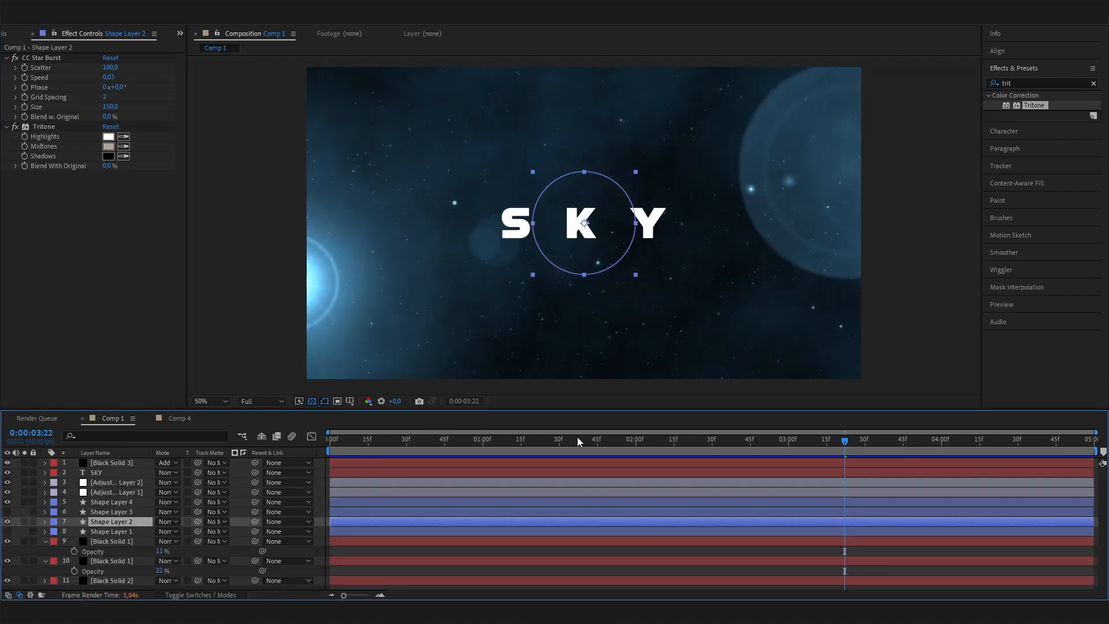
{"action": "left_click", "coordinate": [581, 440]}
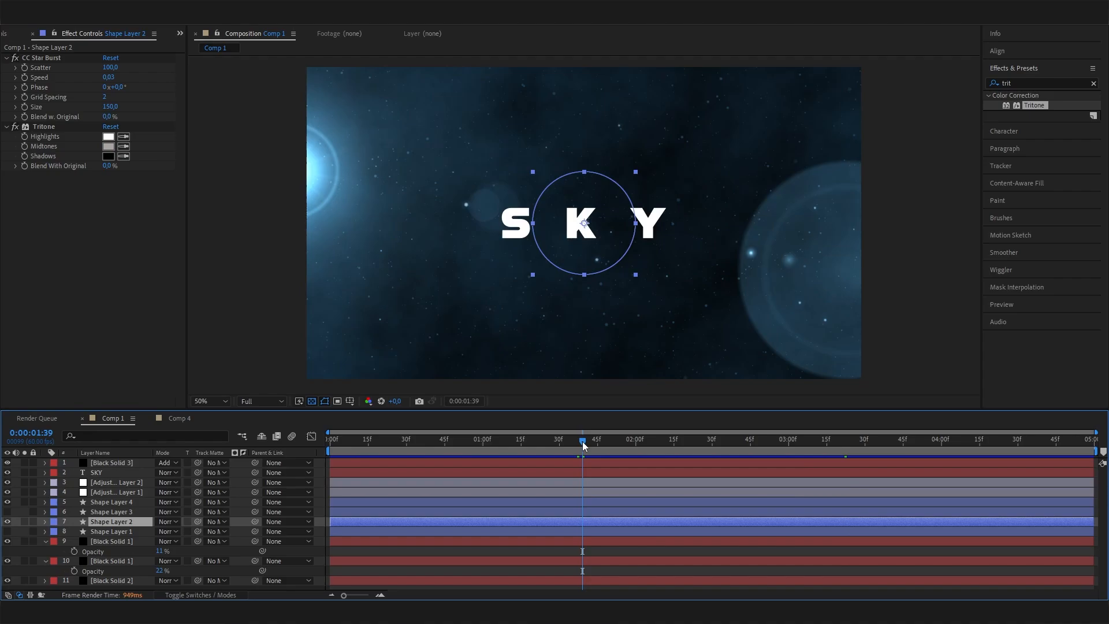
{"action": "left_click", "coordinate": [181, 424]}
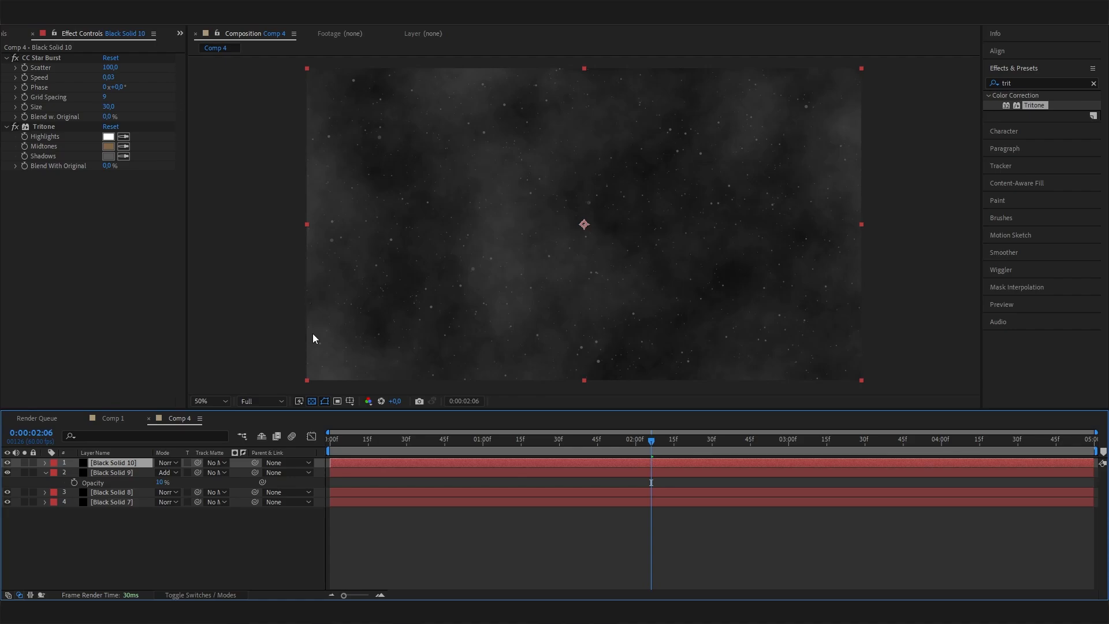
{"action": "left_click", "coordinate": [162, 528]}
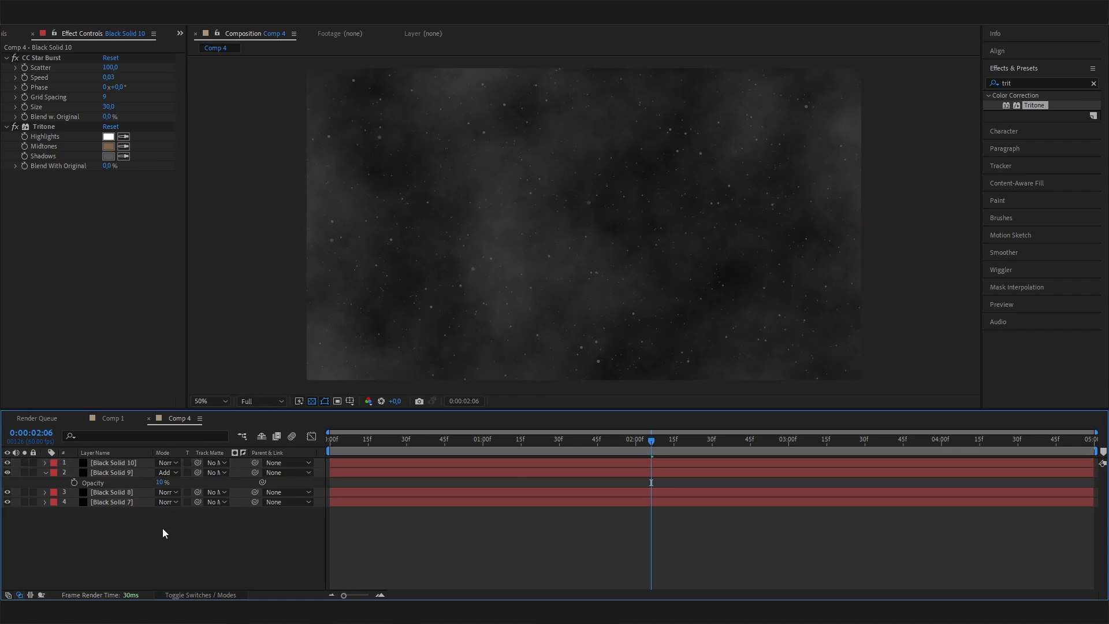
Duplicate the star burst solid and set the copy's Tritone shadows to light gray C4C4C4
{"action": "left_click", "coordinate": [123, 463]}
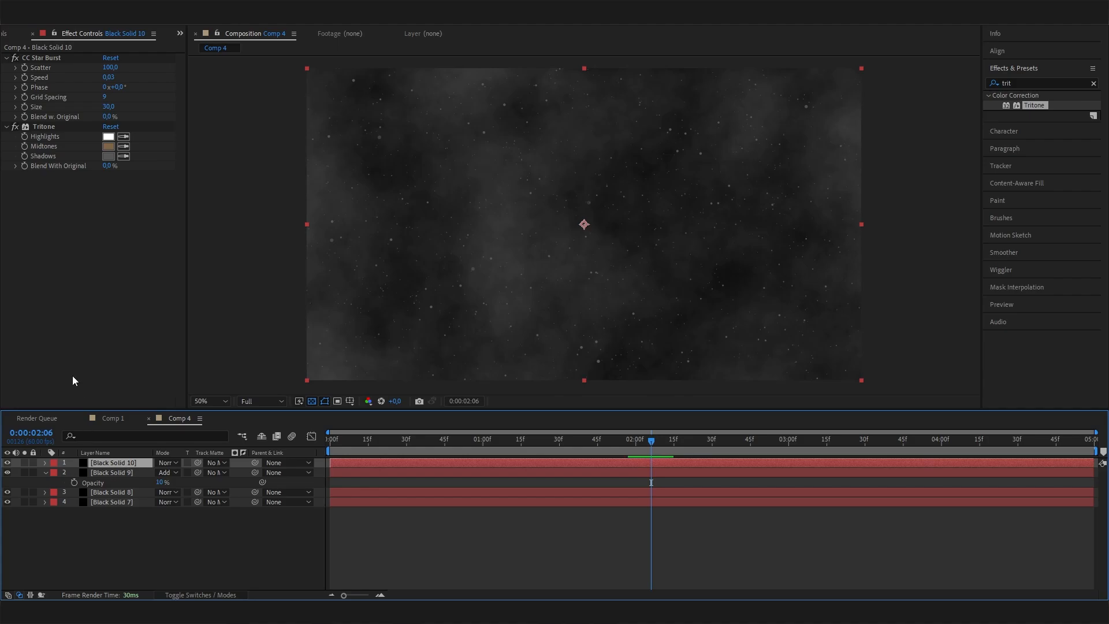
{"action": "key", "text": "ctrl+d"}
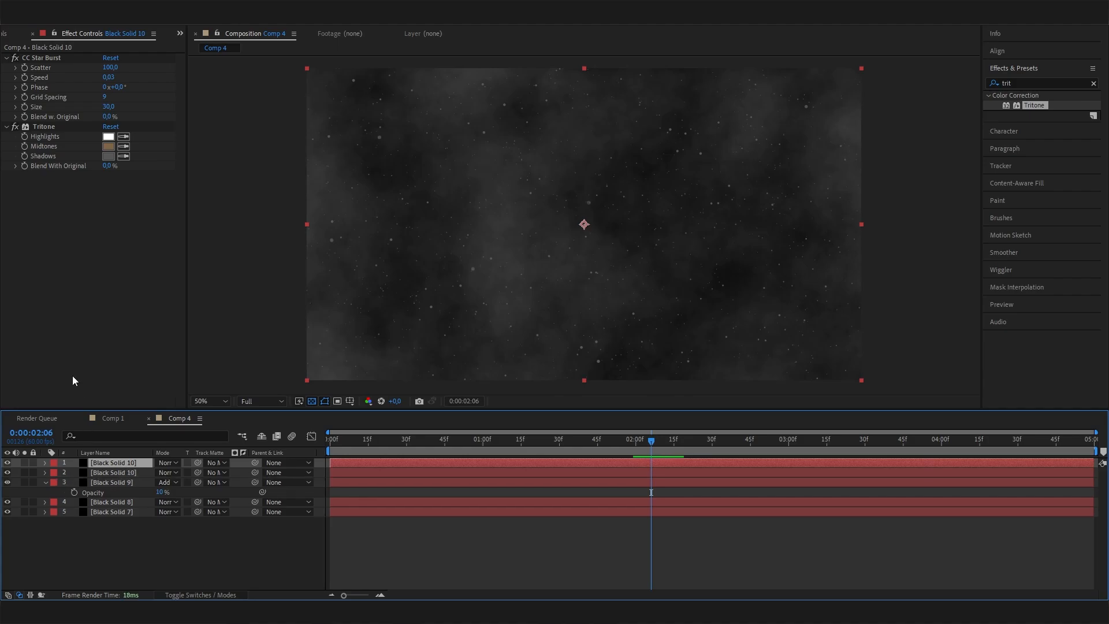
{"action": "left_click", "coordinate": [112, 157]}
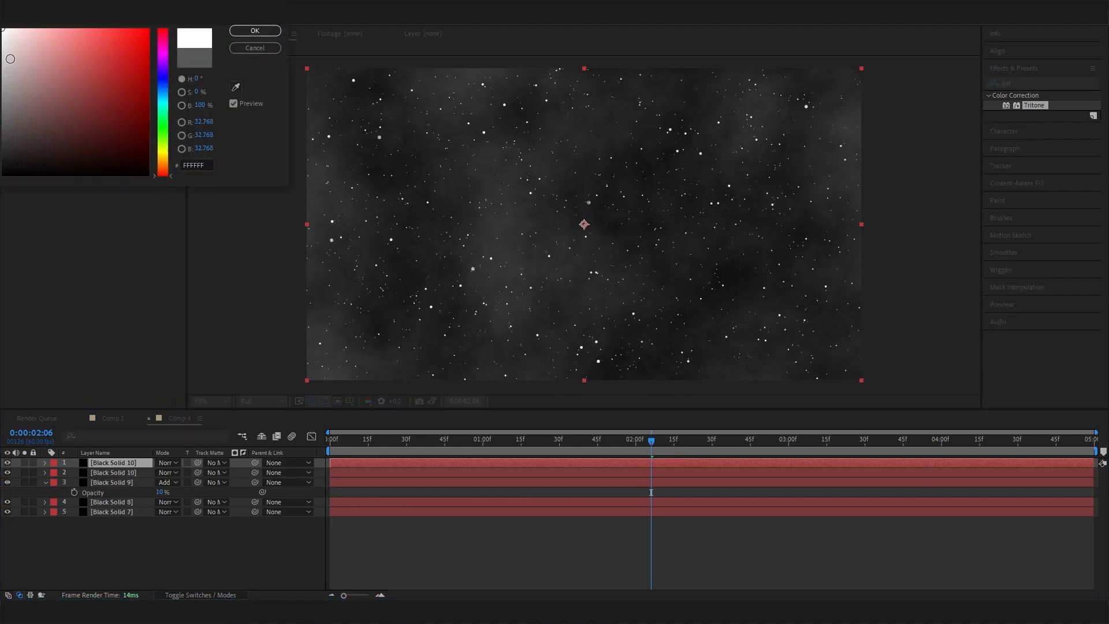
{"action": "left_click_drag", "start_coordinate": [11, 65], "coordinate": [2, 62]}
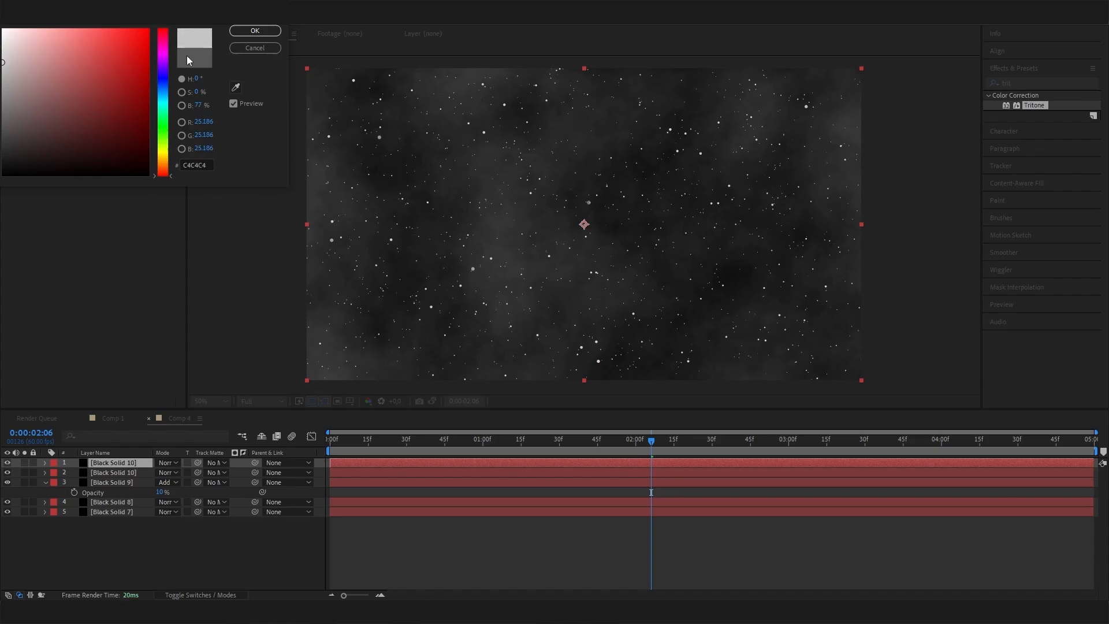
{"action": "left_click", "coordinate": [255, 32]}
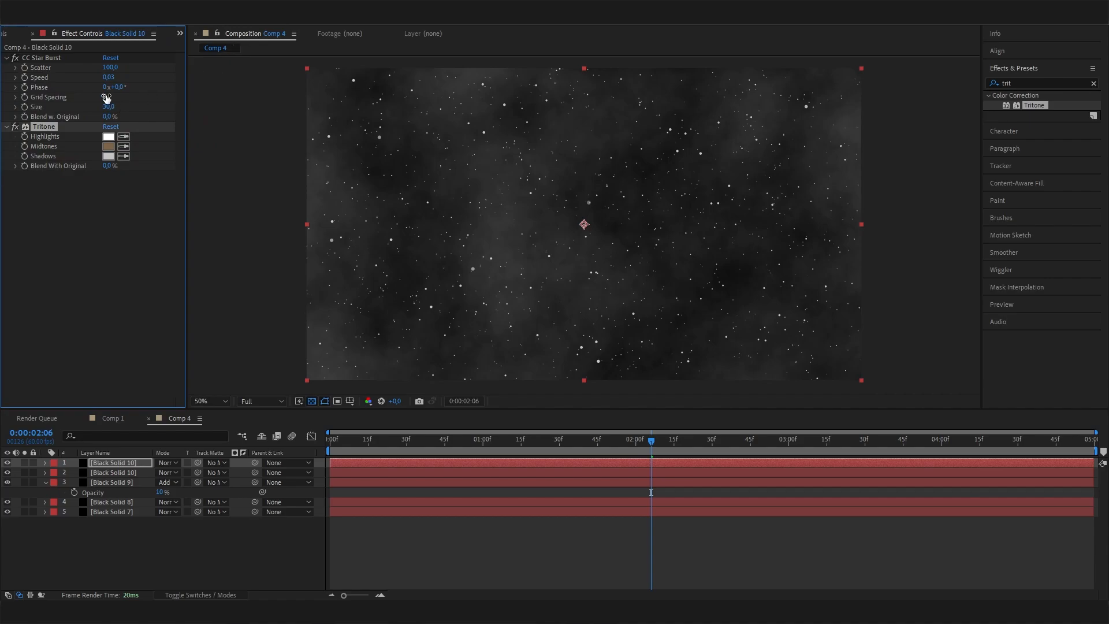
Try a grid spacing of 29 on the duplicated star burst and compare the view with that layer hidden and shown
{"action": "left_click_drag", "start_coordinate": [108, 96], "coordinate": [121, 100]}
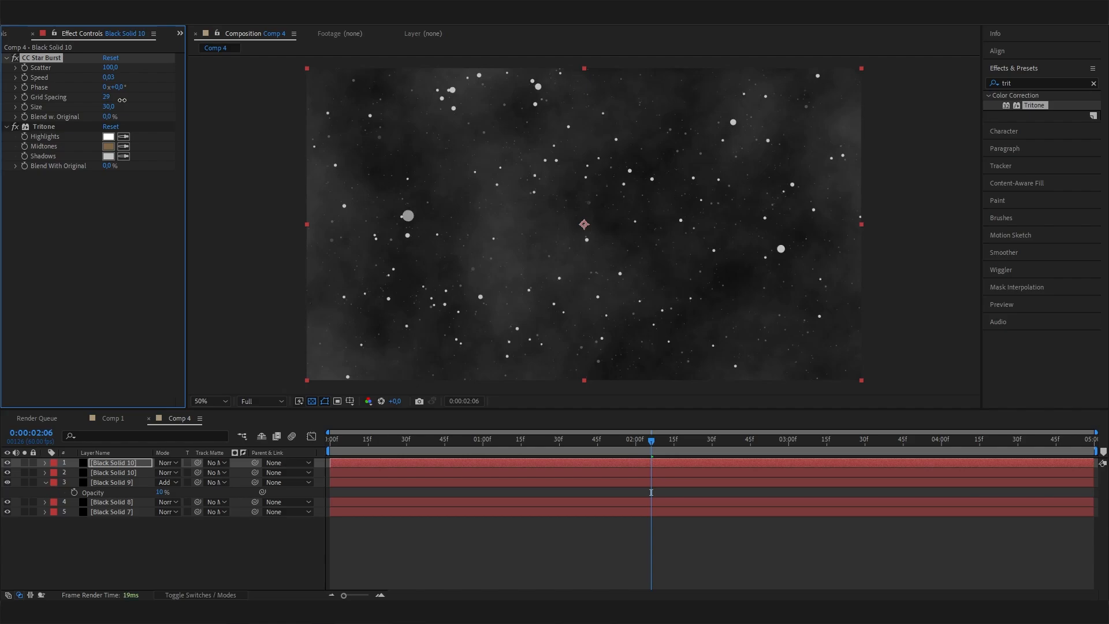
{"action": "left_click", "coordinate": [7, 464]}
{"action": "left_click", "coordinate": [7, 463]}
{"action": "left_click", "coordinate": [8, 463]}
{"action": "left_click", "coordinate": [7, 462]}
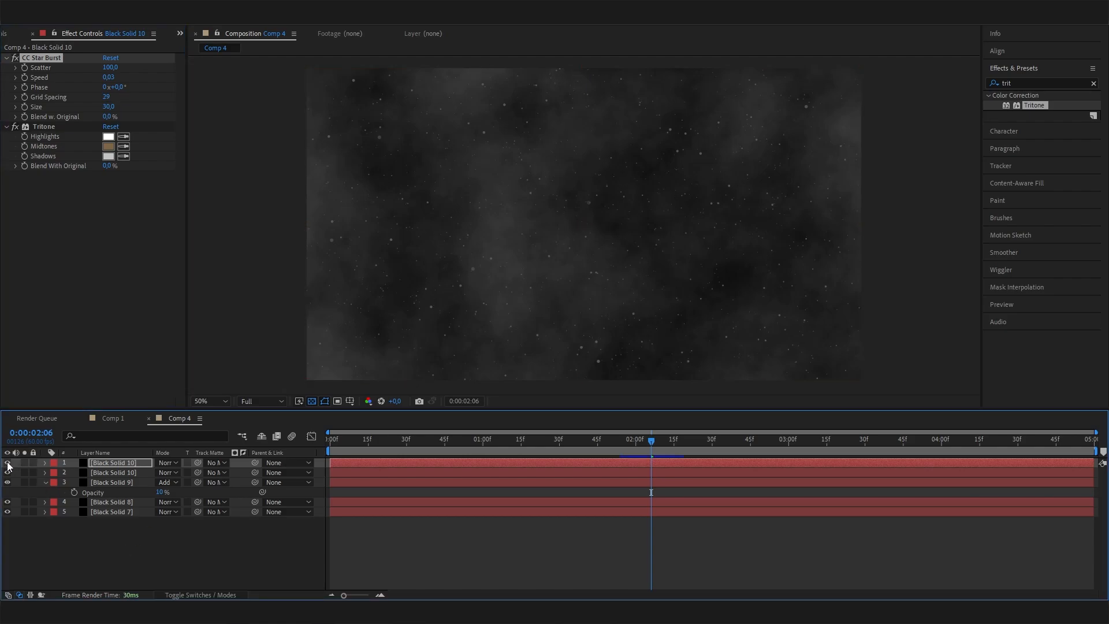
{"action": "left_click", "coordinate": [7, 463]}
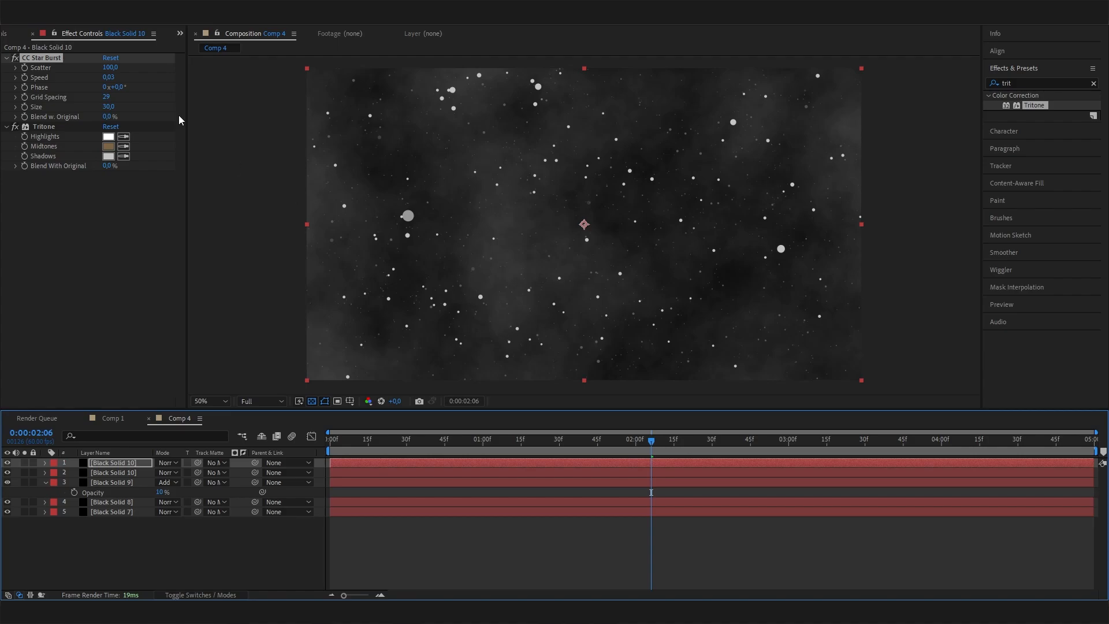
Set the duplicated star burst's size to 20 and compare the view with the layer hidden and shown
{"action": "left_click_drag", "start_coordinate": [108, 107], "coordinate": [99, 109]}
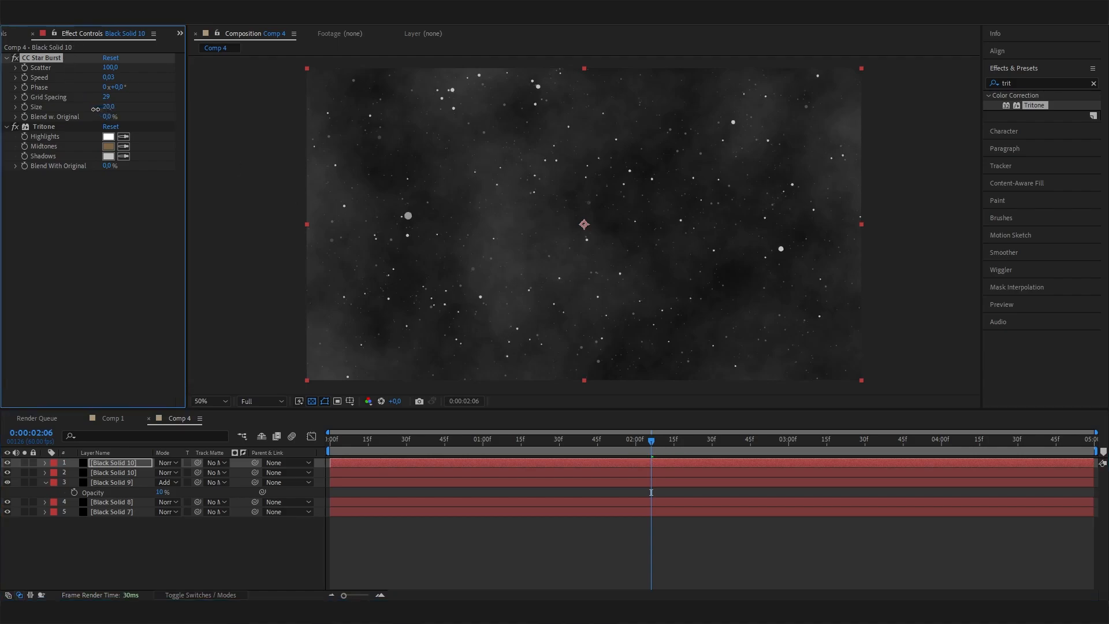
{"action": "left_click", "coordinate": [158, 189]}
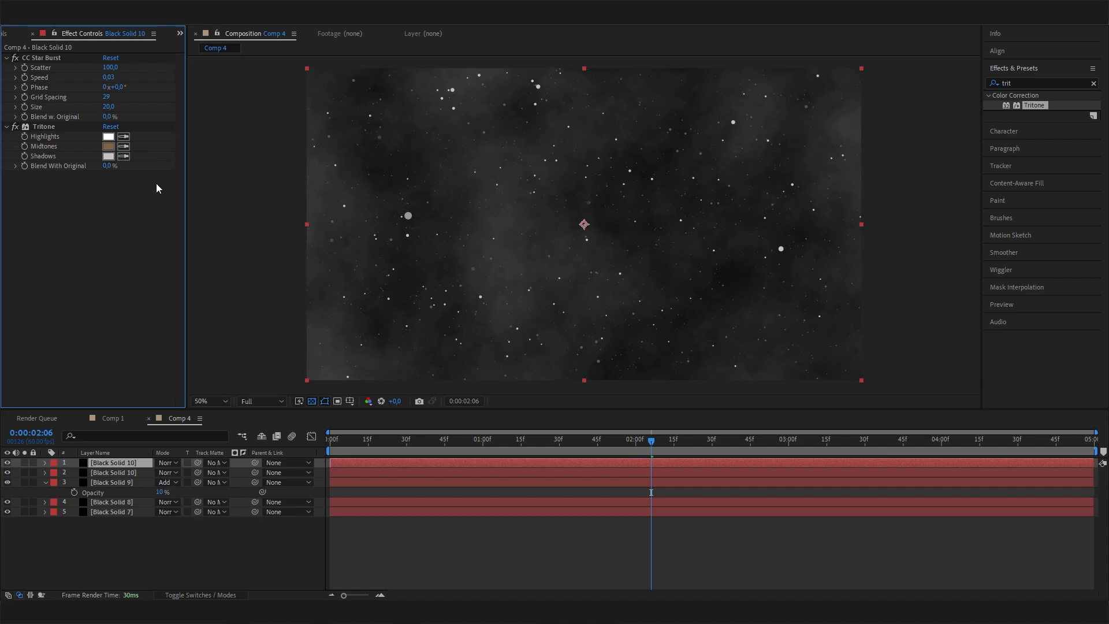
{"action": "left_click", "coordinate": [8, 463]}
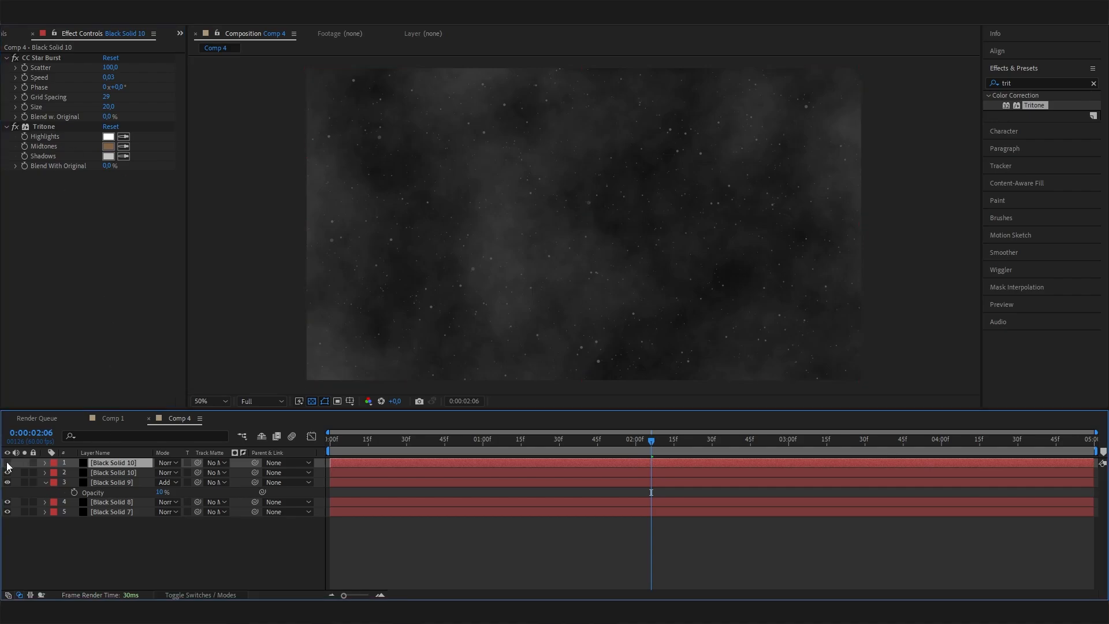
{"action": "left_click", "coordinate": [7, 463]}
Try a size of 15 for the duplicated star burst and return it to 20
{"action": "left_click", "coordinate": [107, 107]}
{"action": "key", "text": "Return"}
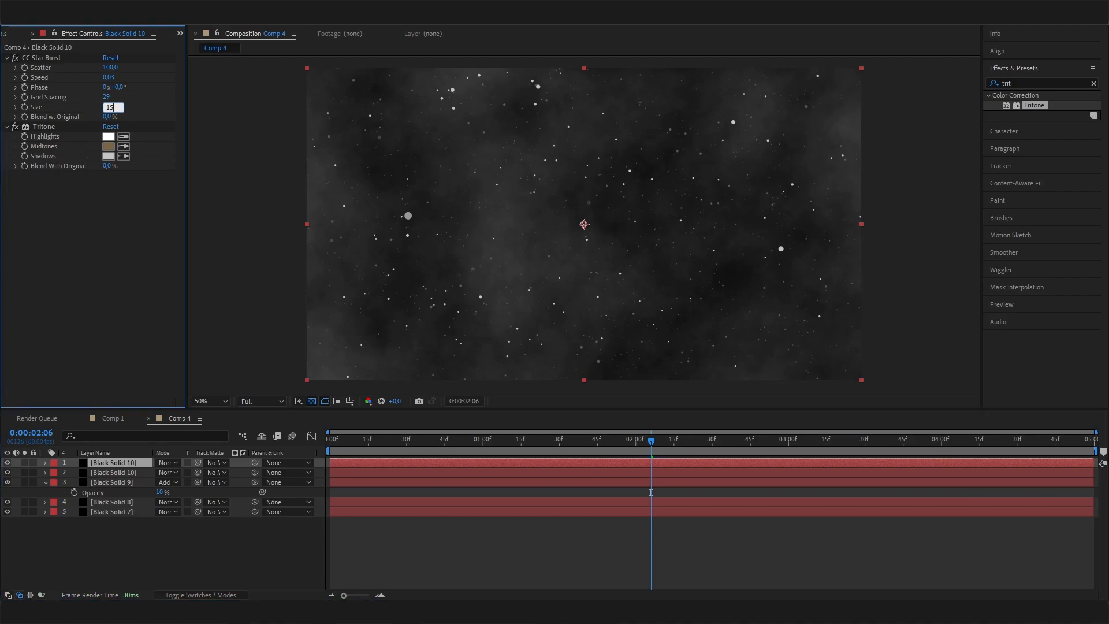
{"action": "left_click", "coordinate": [107, 108]}
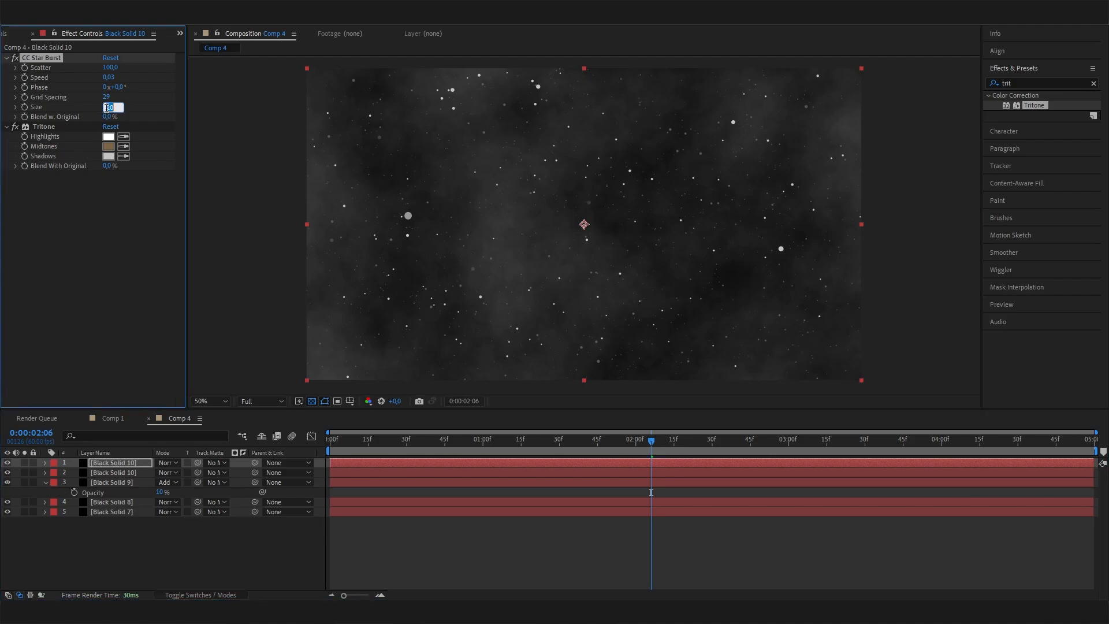
{"action": "left_click", "coordinate": [139, 204]}
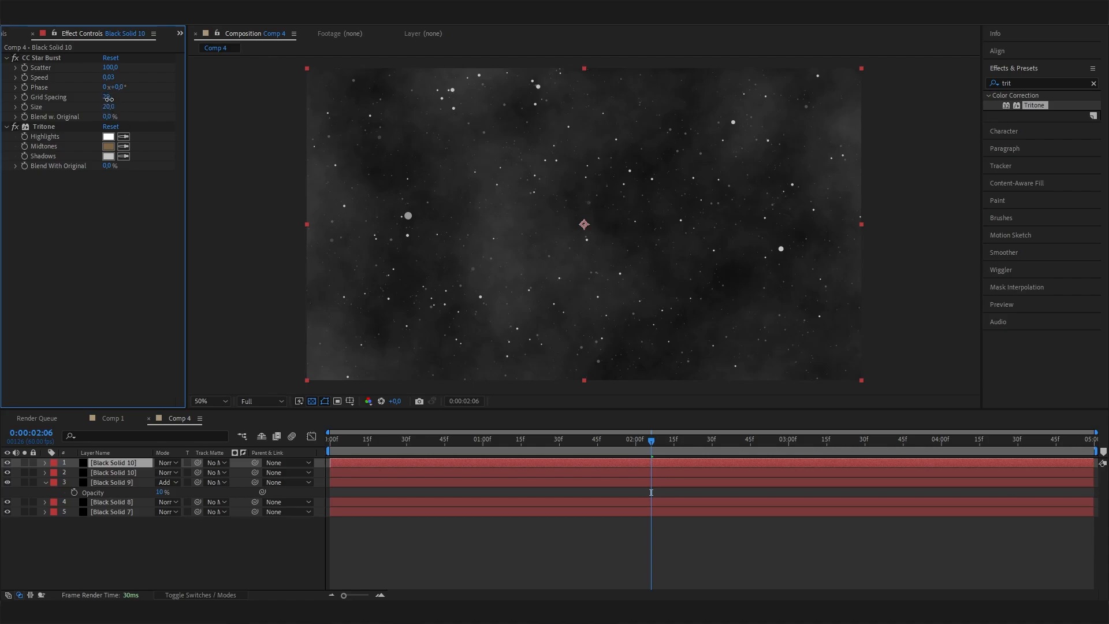
Try a grid spacing of 25 on the duplicated star burst and toggle the layer's visibility to judge the particle density
{"action": "left_click_drag", "start_coordinate": [109, 99], "coordinate": [108, 100]}
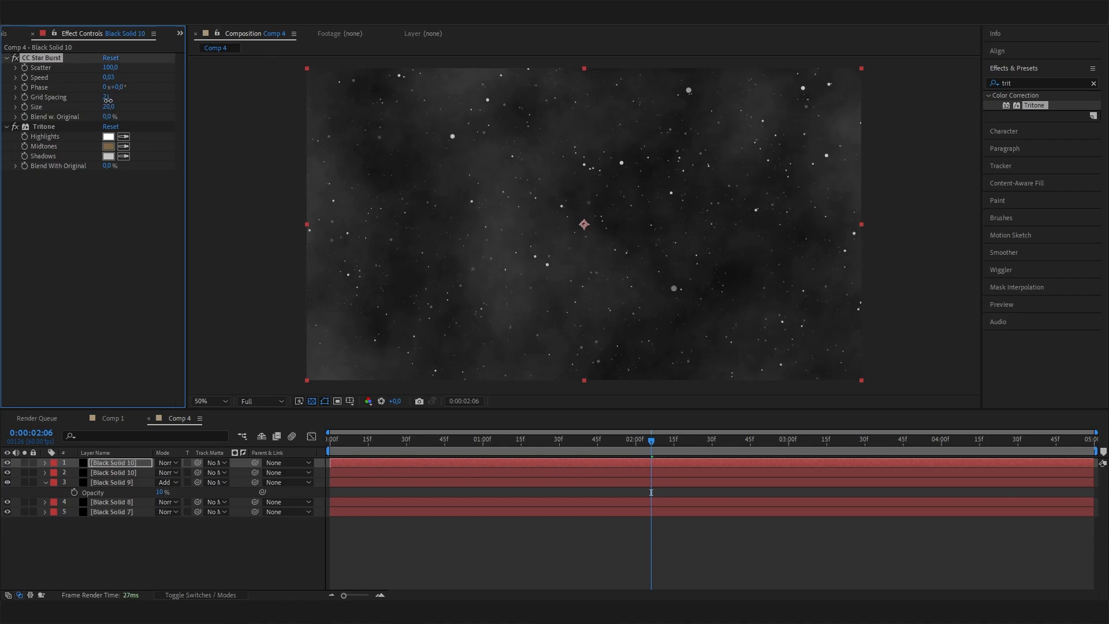
{"action": "left_click", "coordinate": [108, 100]}
{"action": "left_click", "coordinate": [108, 100]}
{"action": "type", "text": "25"}
{"action": "key", "text": "Return"}
{"action": "left_click", "coordinate": [8, 462]}
{"action": "left_click", "coordinate": [8, 463]}
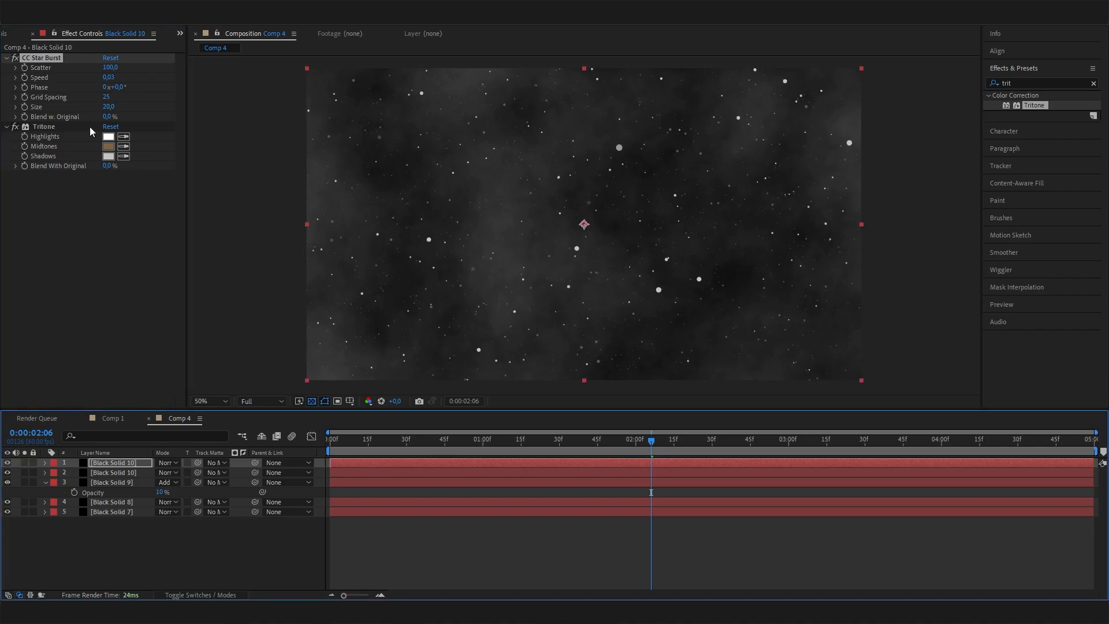
Set the duplicated star burst's grid spacing to 20 and check the layer hidden and shown
{"action": "left_click", "coordinate": [108, 98]}
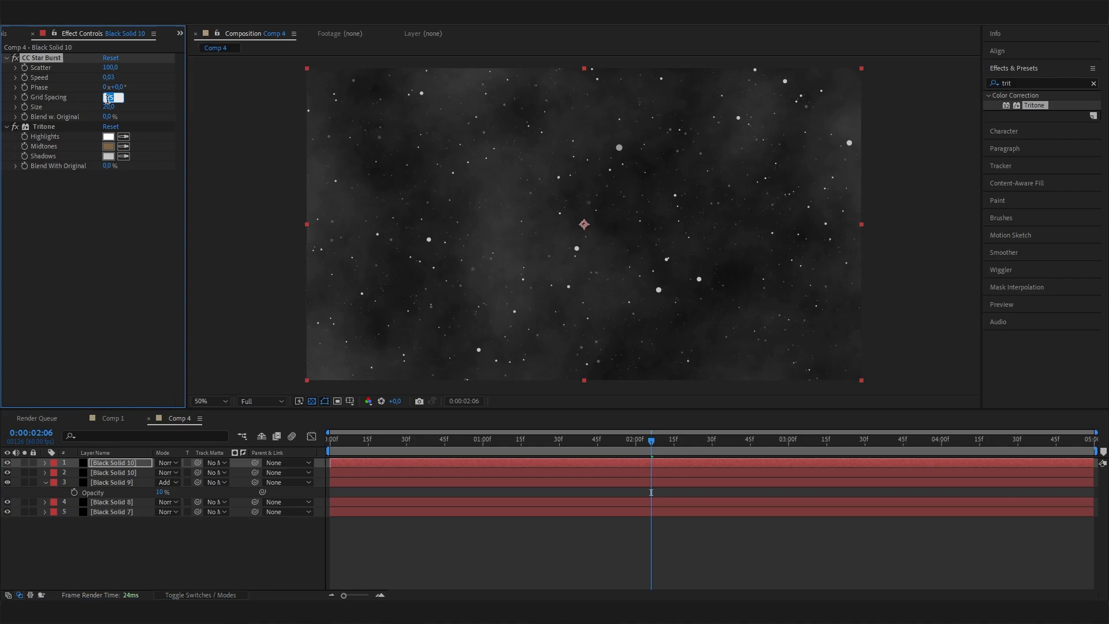
{"action": "type", "text": "20"}
{"action": "key", "text": "Return"}
{"action": "left_click", "coordinate": [8, 462]}
{"action": "left_click", "coordinate": [8, 463]}
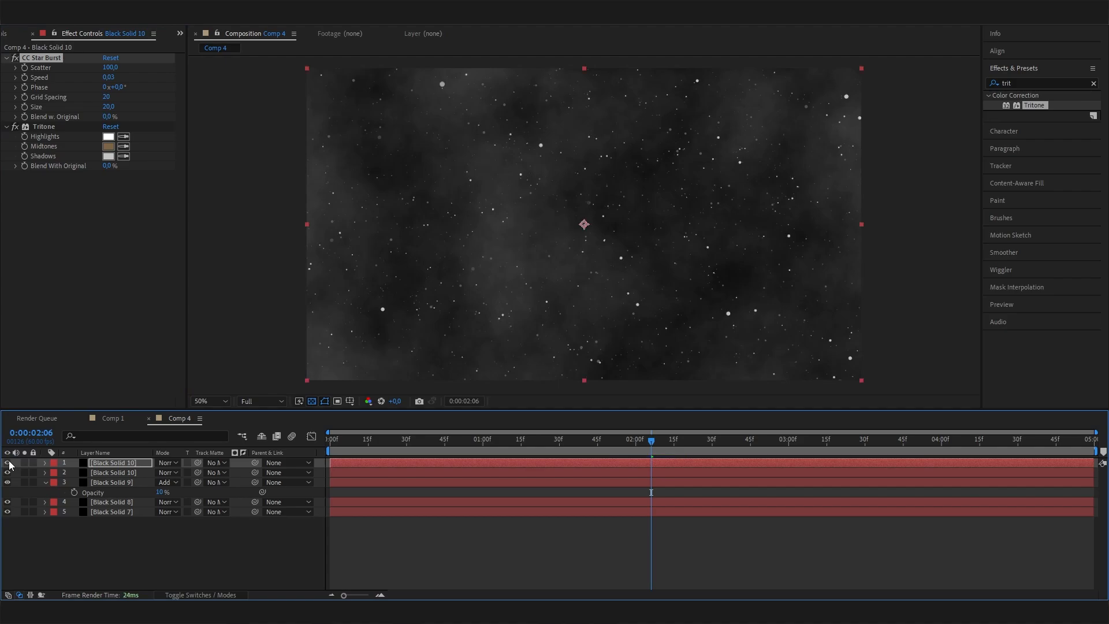
{"action": "left_click", "coordinate": [8, 463]}
{"action": "left_click", "coordinate": [8, 463]}
Add the Stylize Glow effect to the duplicated star burst solid below Tritone
{"action": "left_click", "coordinate": [1050, 84]}
{"action": "type", "text": "glow"}
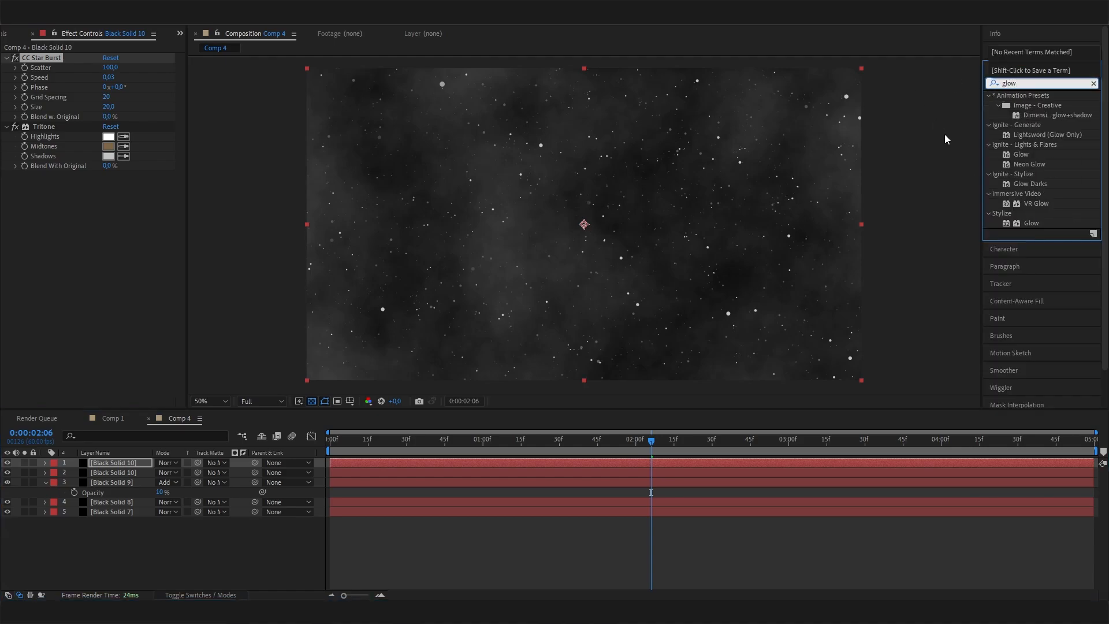
{"action": "left_click", "coordinate": [1030, 223]}
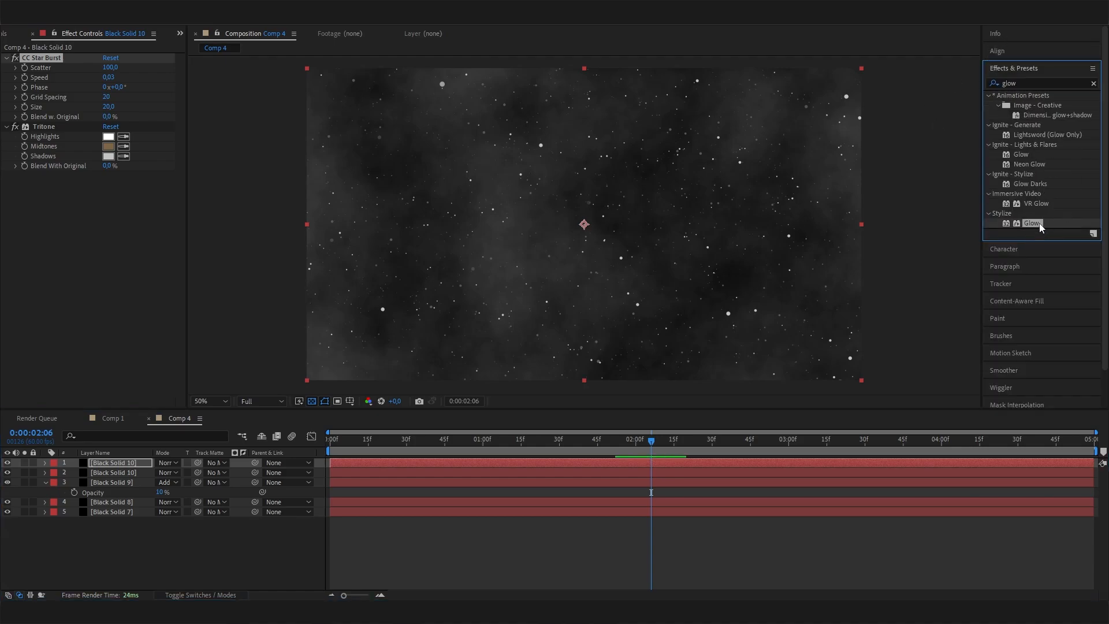
{"action": "left_click_drag", "start_coordinate": [1038, 223], "coordinate": [133, 290]}
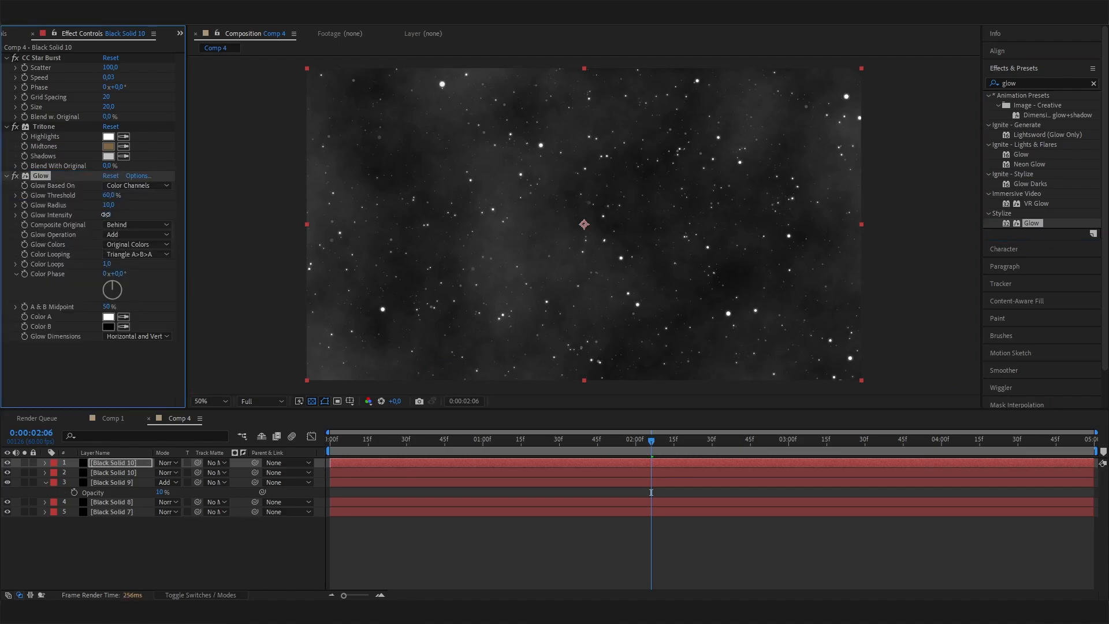
Set the Glow radius to 33 and intensity to 4,7, and compare the stars with the effect off and on
{"action": "left_click_drag", "start_coordinate": [108, 214], "coordinate": [218, 231]}
{"action": "mouse_move", "coordinate": [109, 207]}
{"action": "left_mouse_down"}
{"action": "mouse_move", "coordinate": [141, 211]}
{"action": "mouse_move", "coordinate": [104, 207]}
{"action": "mouse_move", "coordinate": [117, 208]}
{"action": "left_mouse_up"}
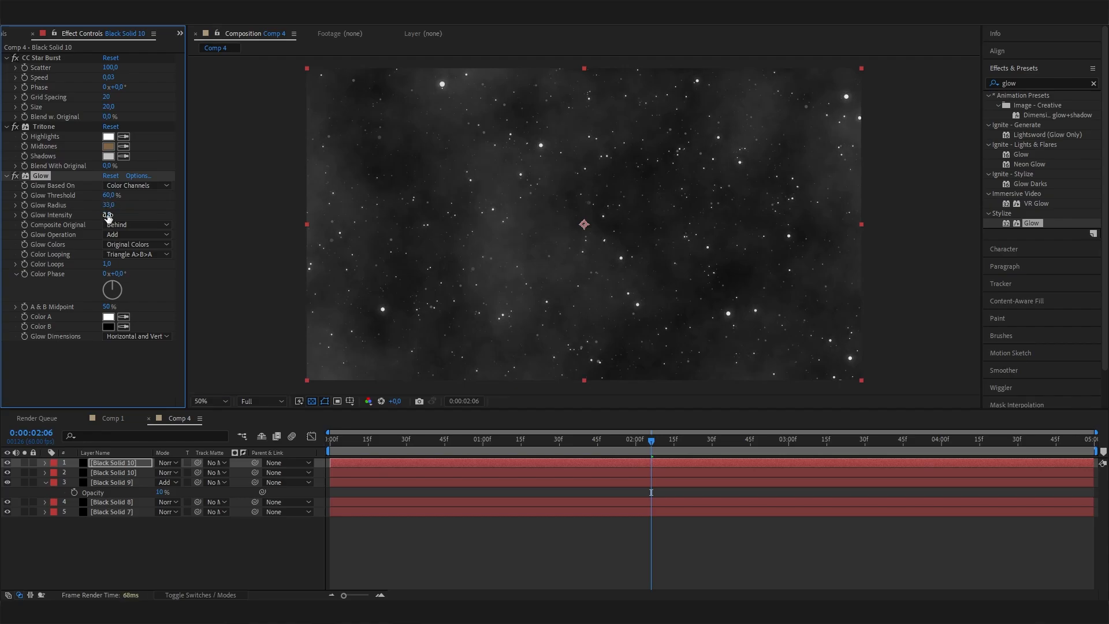
{"action": "left_click_drag", "start_coordinate": [108, 215], "coordinate": [220, 217]}
{"action": "left_click", "coordinate": [16, 176]}
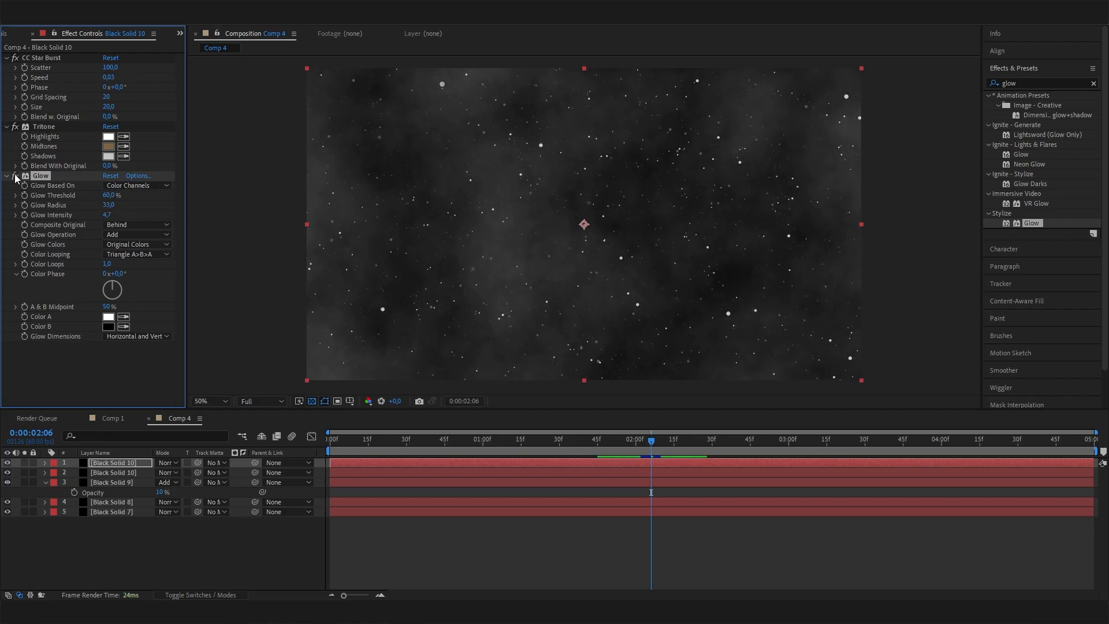
{"action": "left_click", "coordinate": [15, 176]}
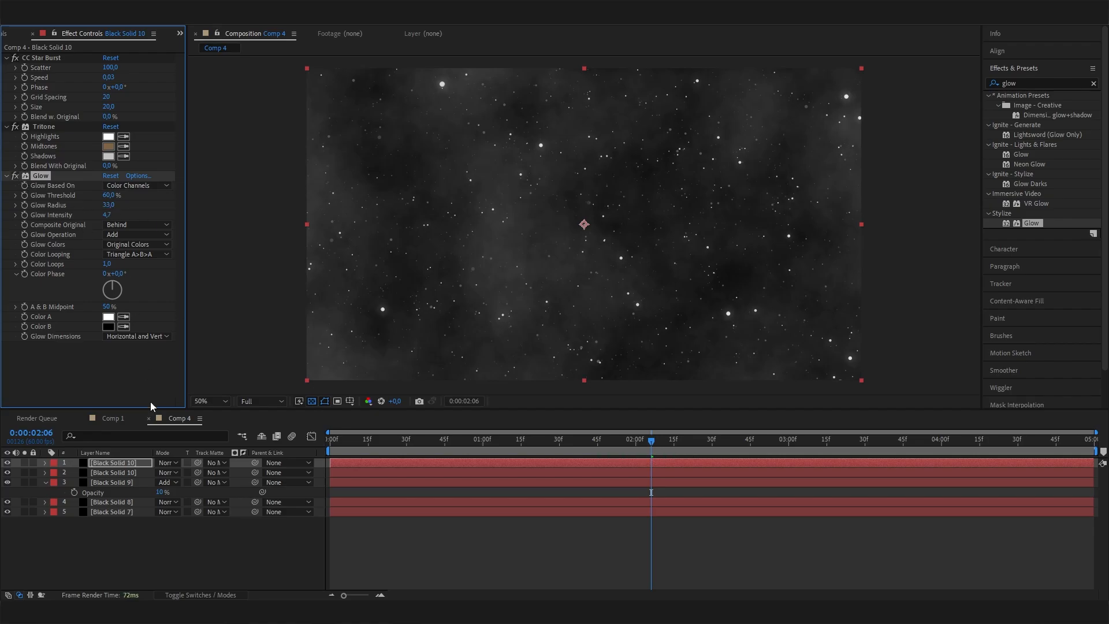
Collapse Black Solid 9's properties and scrub Comp 4 to 0:00:01:38 to check the moving, glowing stars
{"action": "left_click", "coordinate": [45, 482]}
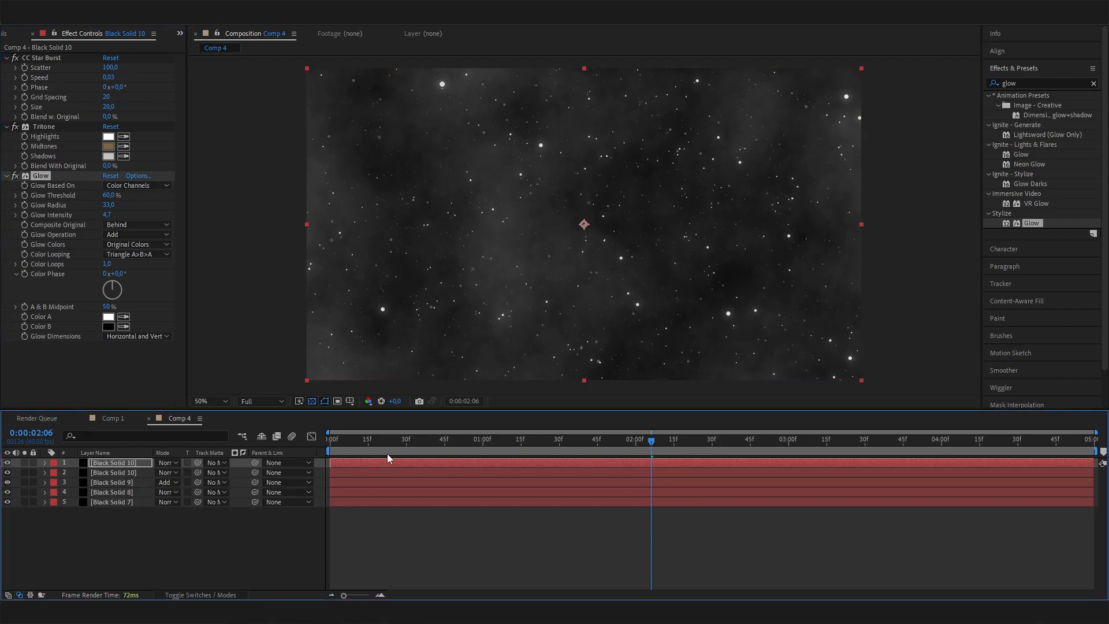
{"action": "left_click_drag", "start_coordinate": [416, 446], "coordinate": [577, 452]}
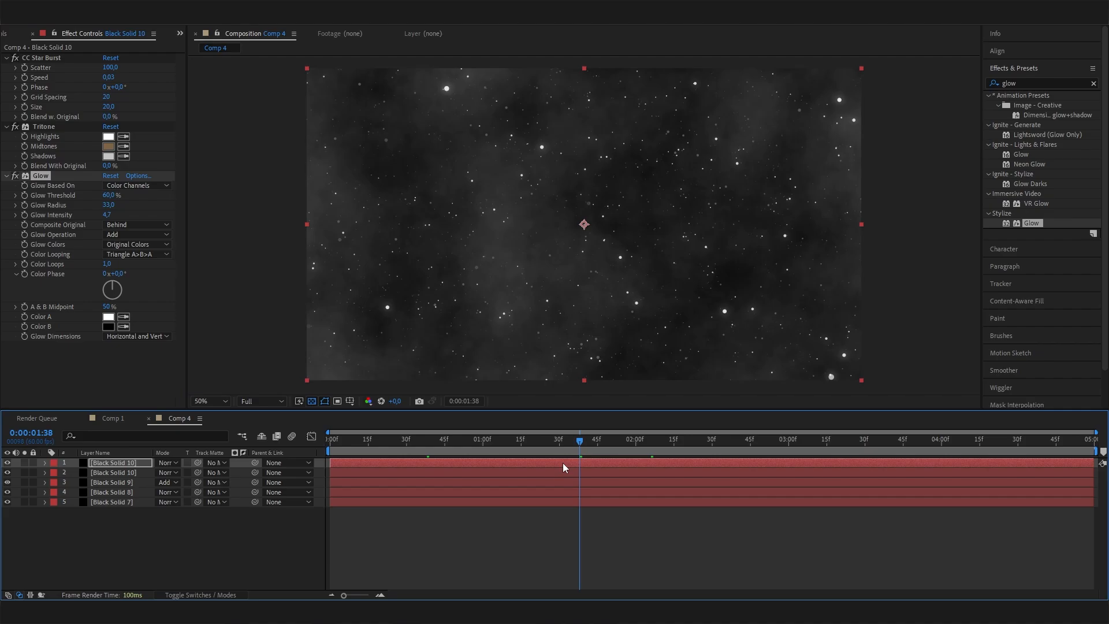
{"action": "scroll", "coordinate": [568, 306], "scroll_direction": "down", "scroll_amount": 2}
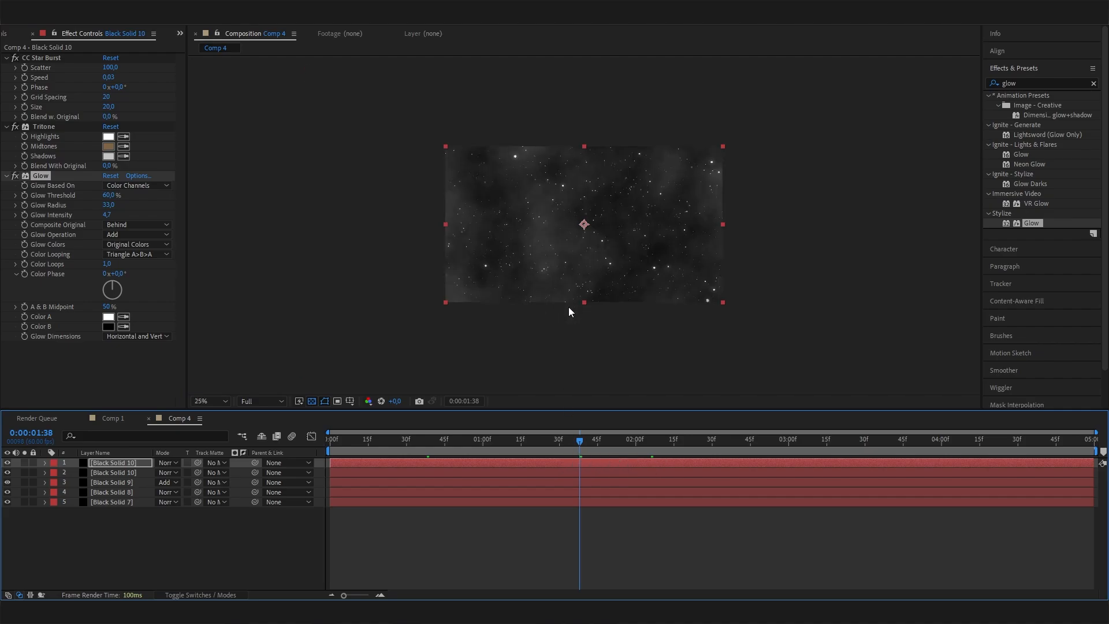
{"action": "scroll", "coordinate": [569, 306], "scroll_direction": "up", "scroll_amount": 2}
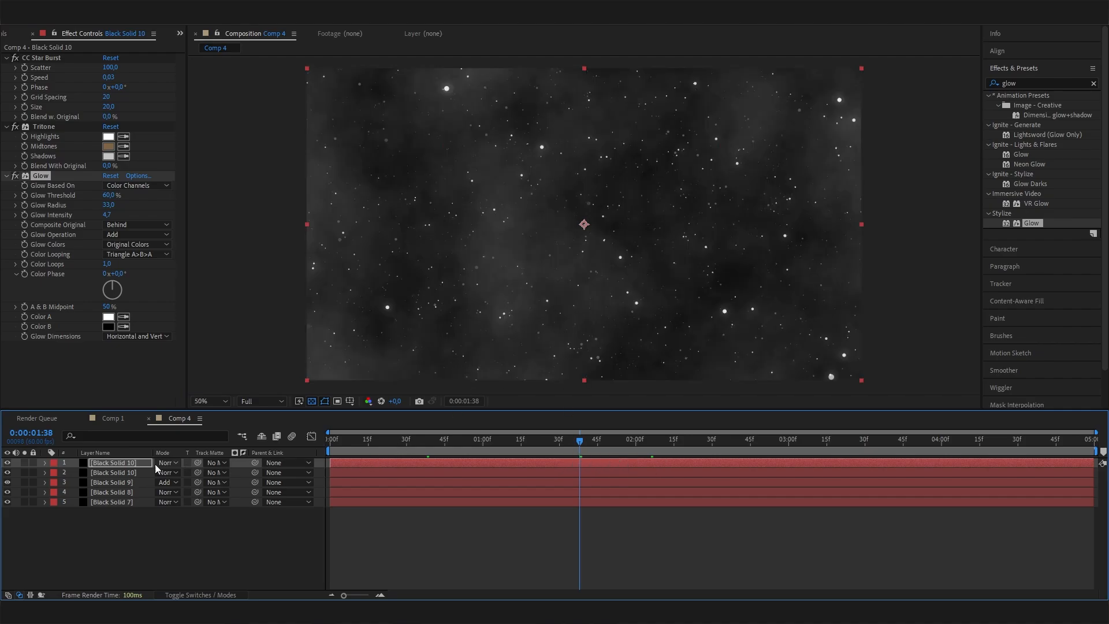
Hide Adjustment Layer 1 in Comp 1 to examine what its Tritone tint contributes
{"action": "left_click", "coordinate": [109, 422]}
{"action": "left_click", "coordinate": [107, 492]}
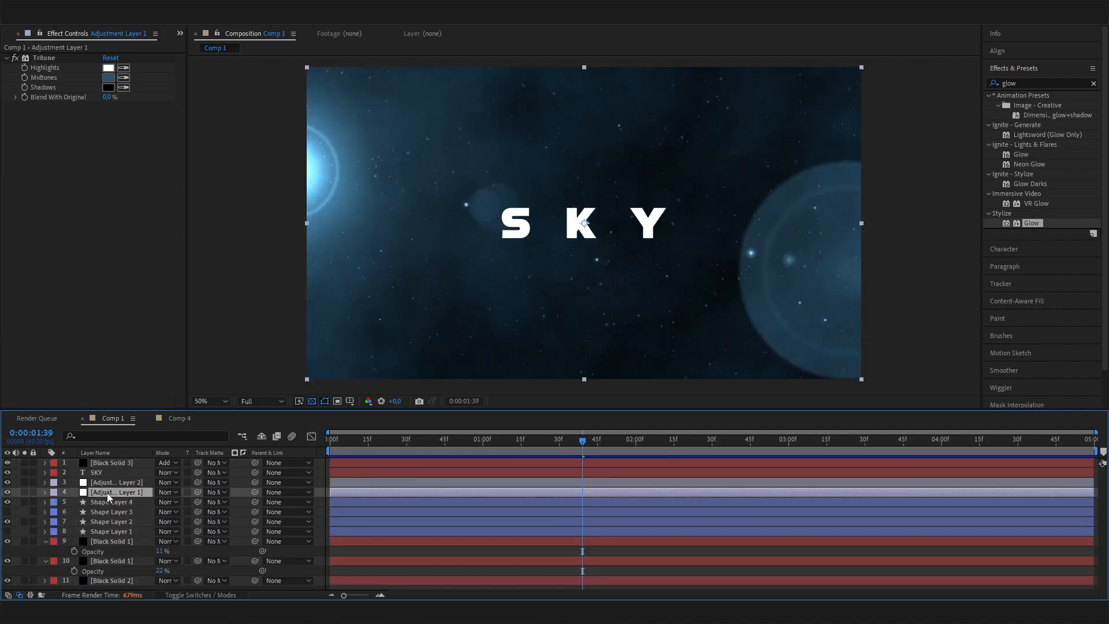
{"action": "left_click", "coordinate": [7, 493]}
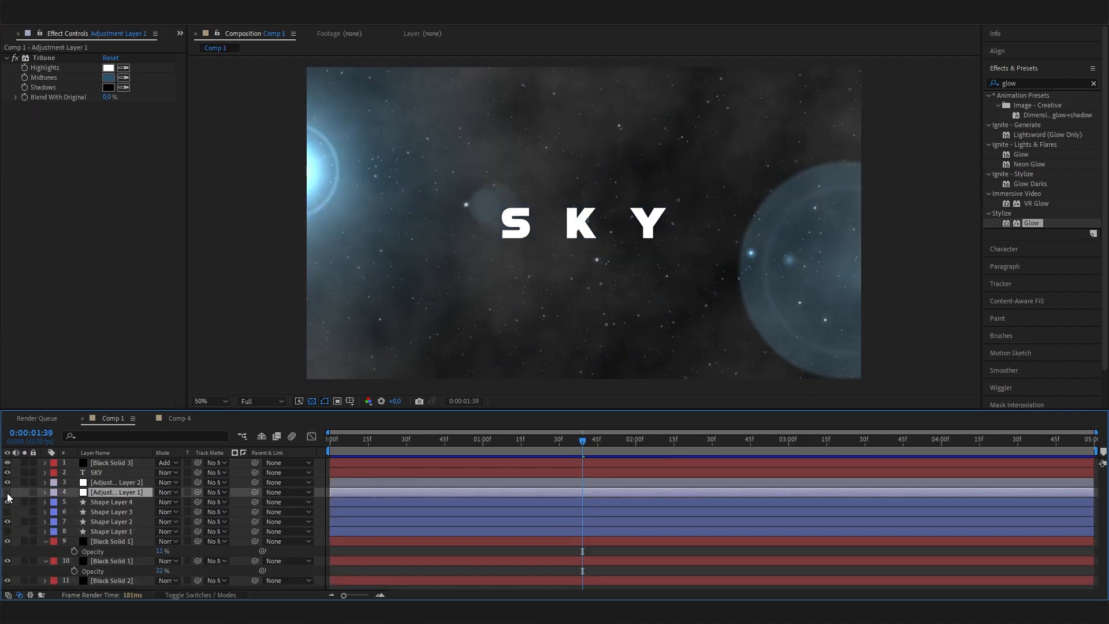
Toggle Adjustment Layer 1 in Comp 1 off and on to compare the scene with and without its Tritone tint
{"action": "left_click", "coordinate": [8, 492]}
{"action": "left_click", "coordinate": [7, 492]}
{"action": "left_click", "coordinate": [7, 493]}
{"action": "left_click", "coordinate": [7, 492]}
{"action": "left_click", "coordinate": [8, 493]}
{"action": "left_click", "coordinate": [8, 492]}
{"action": "left_click", "coordinate": [8, 493]}
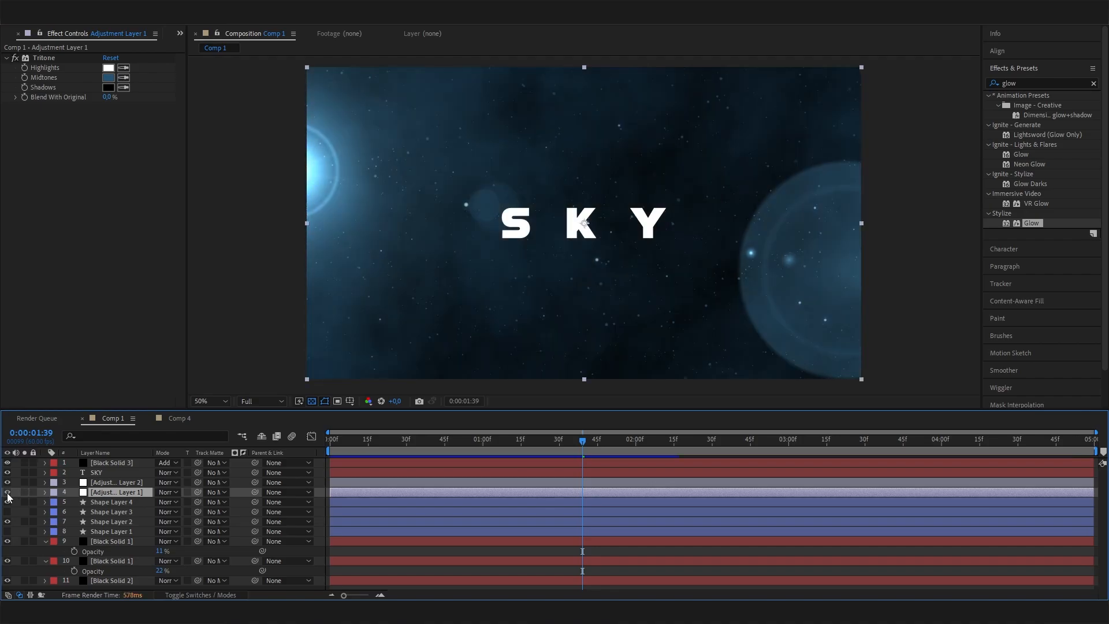
{"action": "left_click", "coordinate": [8, 493]}
{"action": "left_click", "coordinate": [8, 493]}
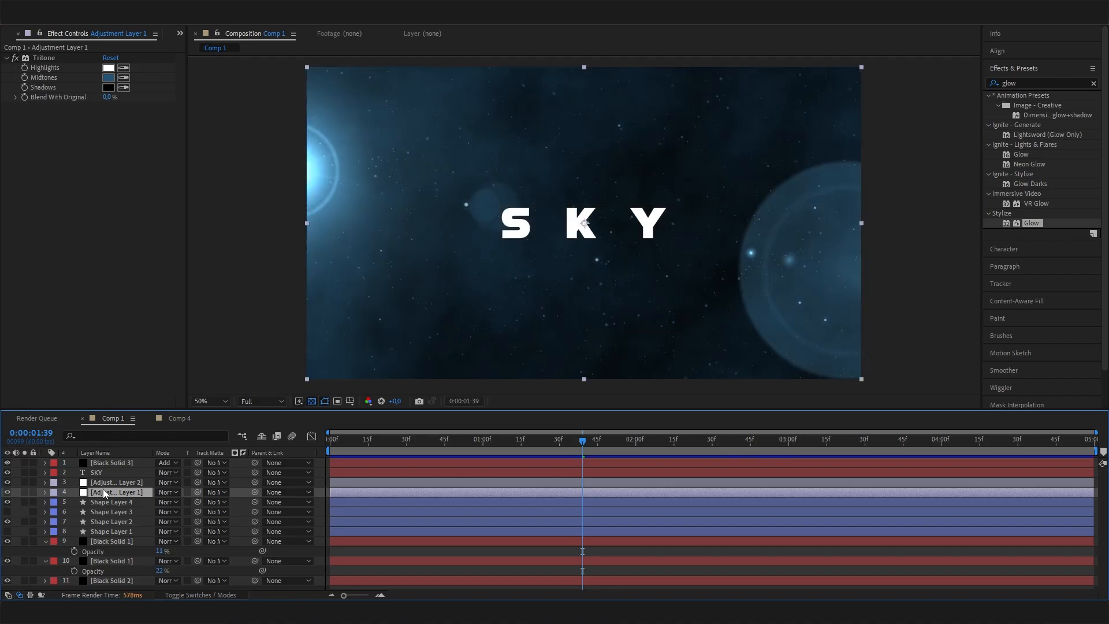
Add an adjustment layer above all layers in Comp 4 and apply the Tritone effect to it
{"action": "left_click", "coordinate": [182, 422]}
{"action": "right_click", "coordinate": [180, 419]}
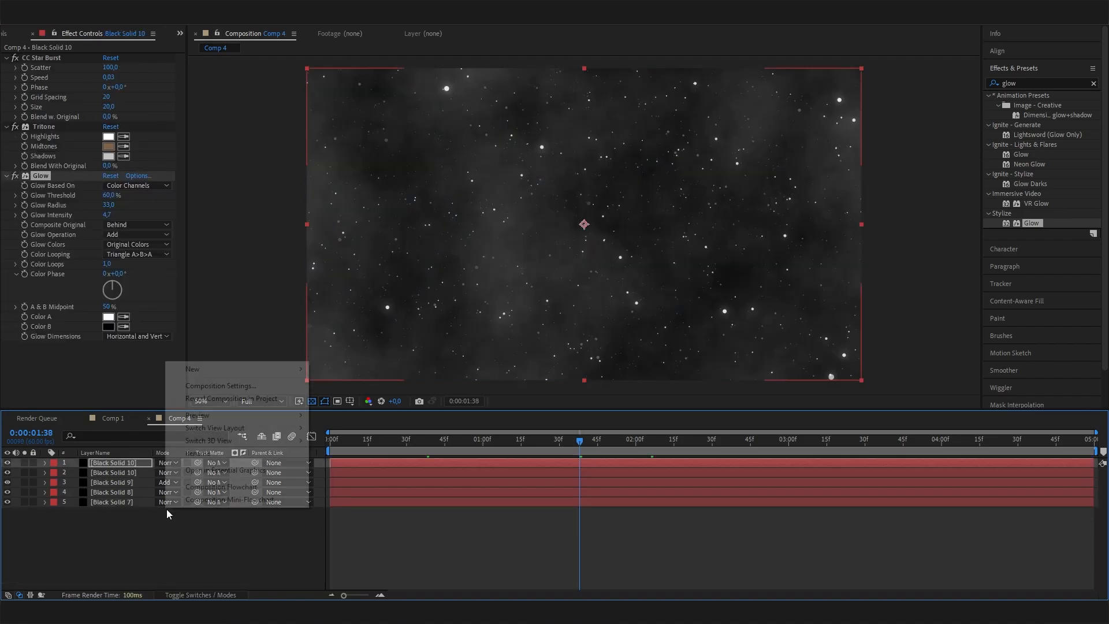
{"action": "mouse_move", "coordinate": [216, 415]}
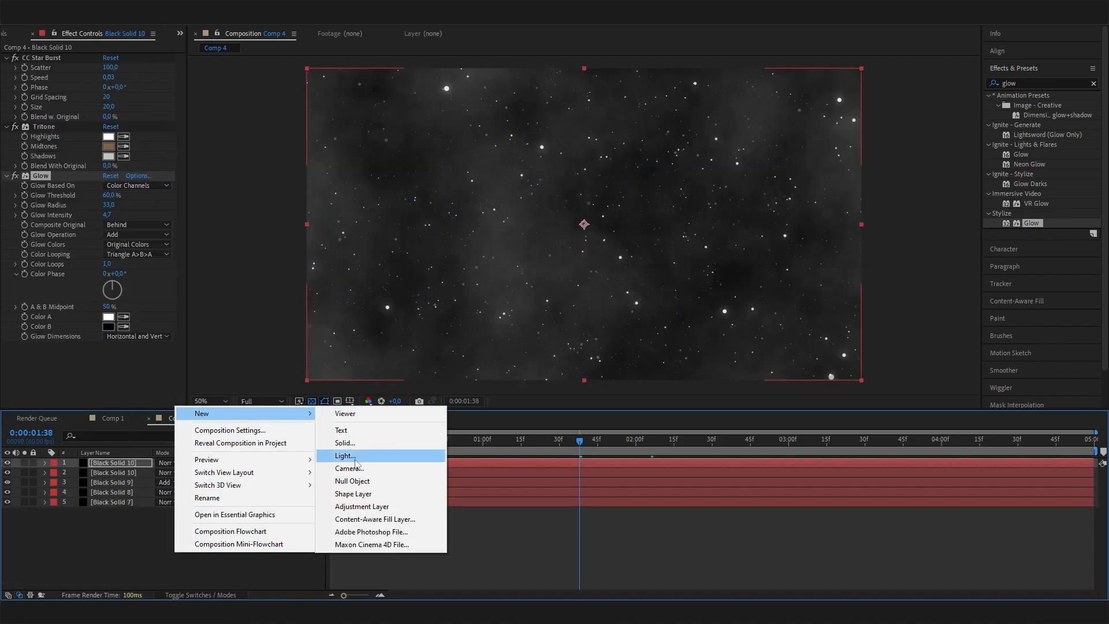
{"action": "left_click", "coordinate": [370, 506]}
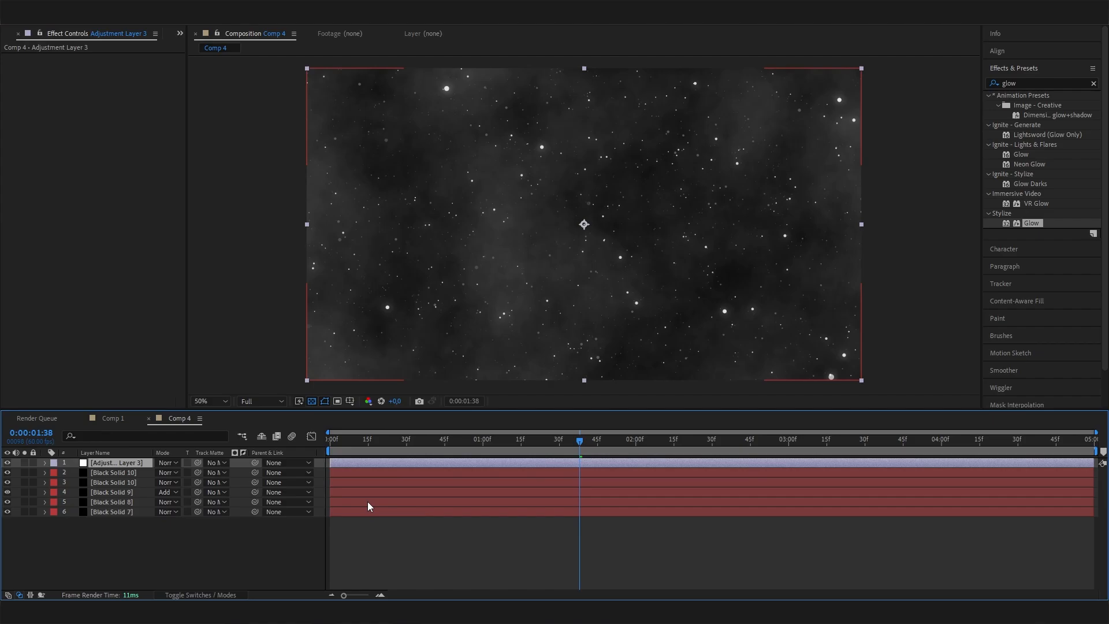
{"action": "left_click", "coordinate": [1031, 68]}
{"action": "type", "text": "tri"}
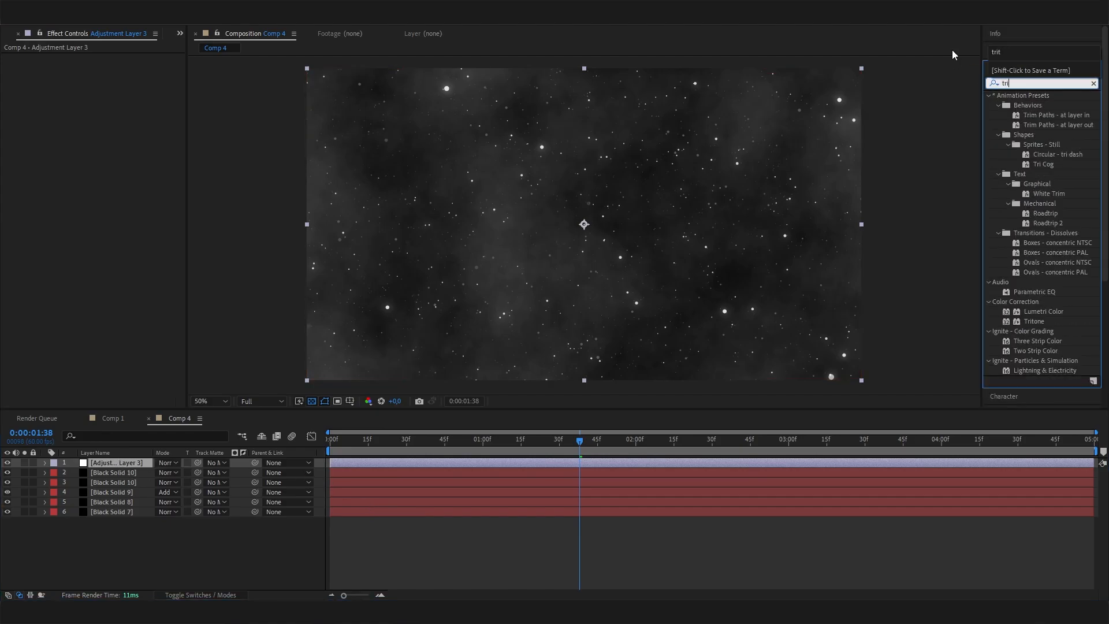
{"action": "type", "text": "t"}
{"action": "double_click", "coordinate": [1034, 105]}
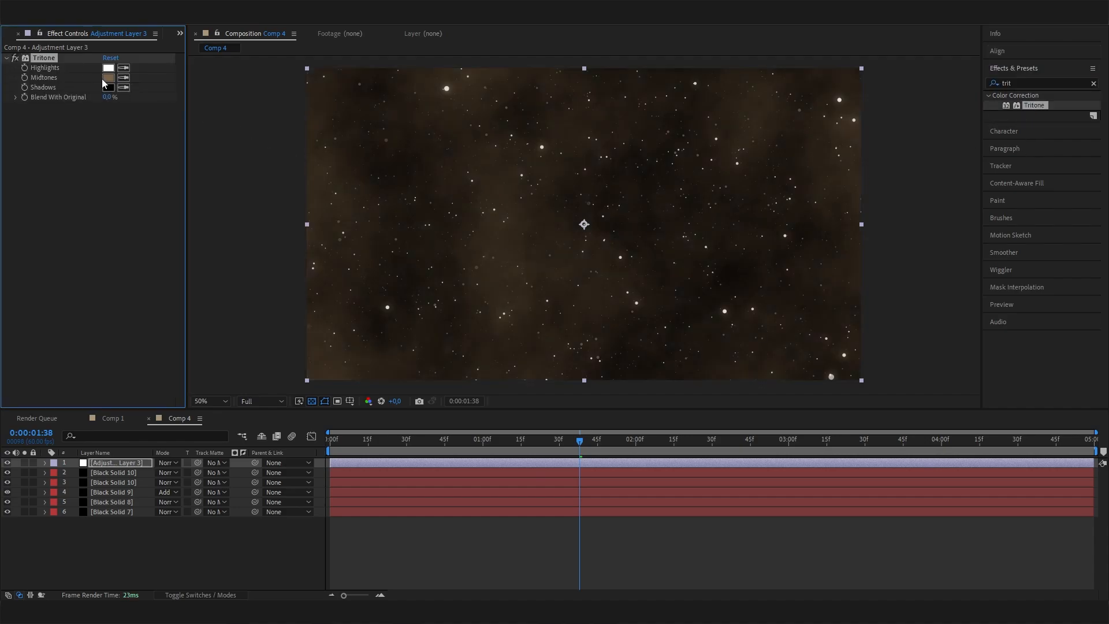
Change the new Tritone's midtones from brown to blue, trying several shades and setting the hue to 226°
{"action": "left_click", "coordinate": [108, 77]}
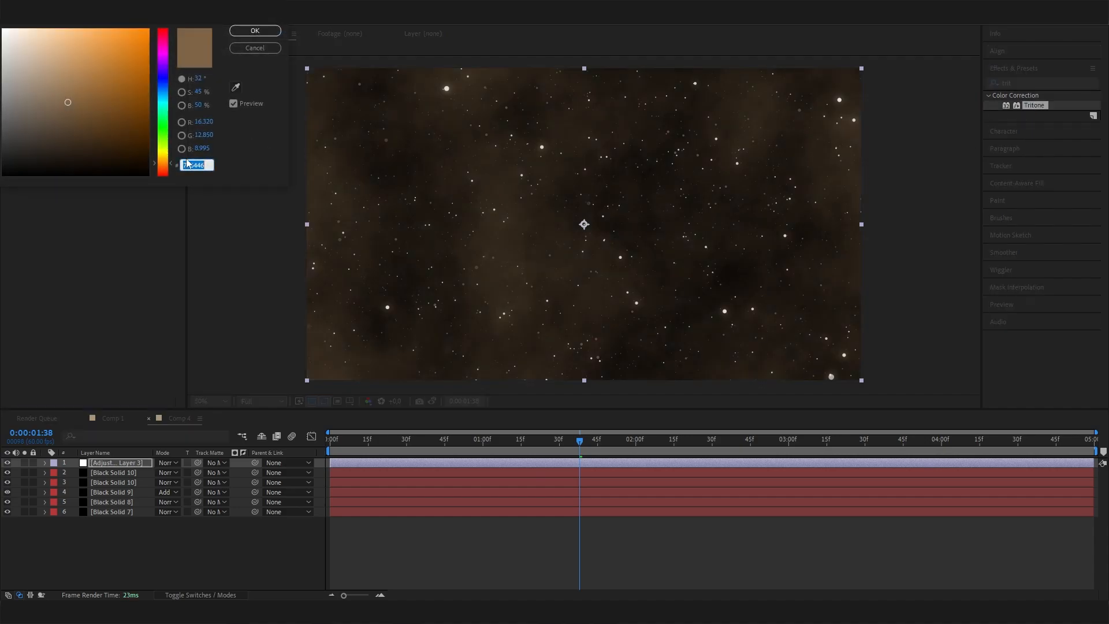
{"action": "left_click", "coordinate": [165, 83]}
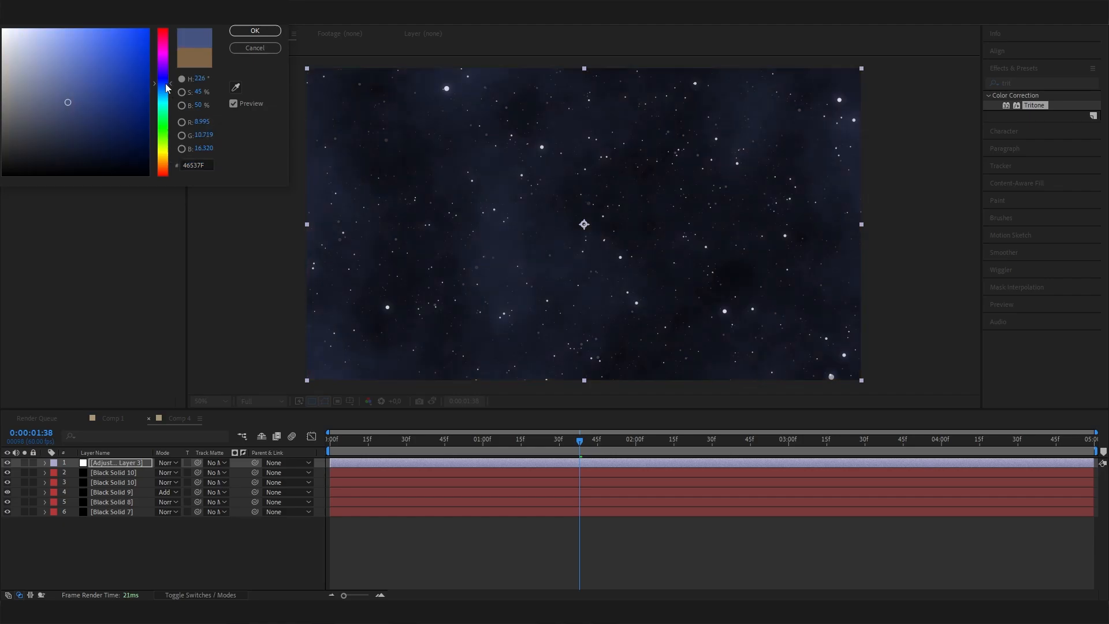
{"action": "left_click", "coordinate": [67, 90]}
{"action": "mouse_move", "coordinate": [67, 89]}
{"action": "left_mouse_down"}
{"action": "mouse_move", "coordinate": [47, 116]}
{"action": "mouse_move", "coordinate": [37, 88]}
{"action": "left_mouse_up"}
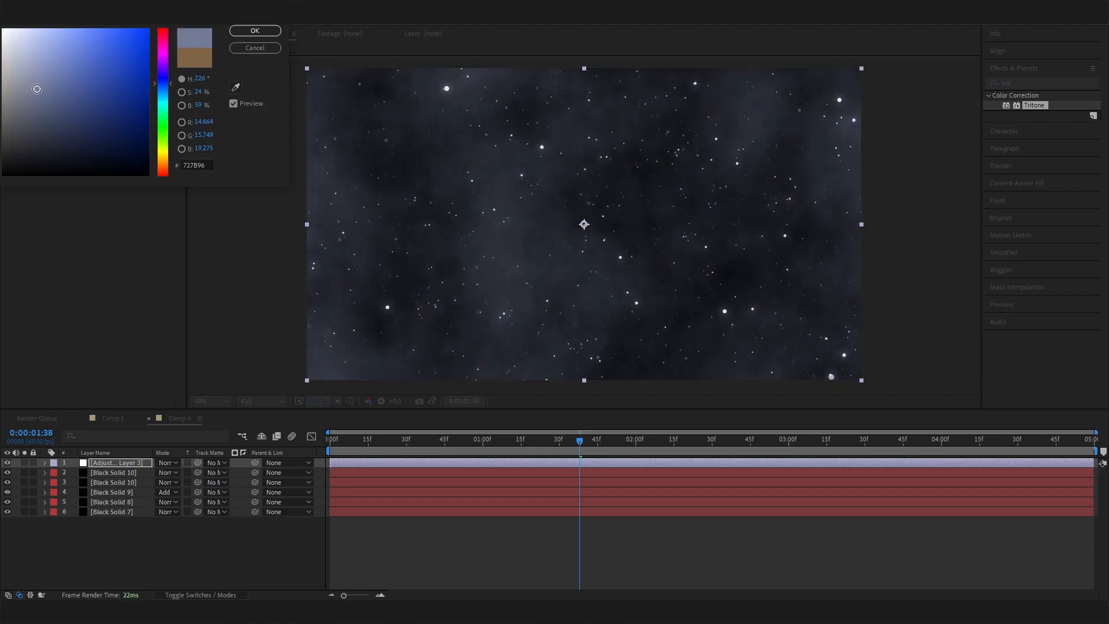
{"action": "left_click", "coordinate": [165, 82]}
{"action": "left_click", "coordinate": [164, 79]}
{"action": "left_click", "coordinate": [89, 98]}
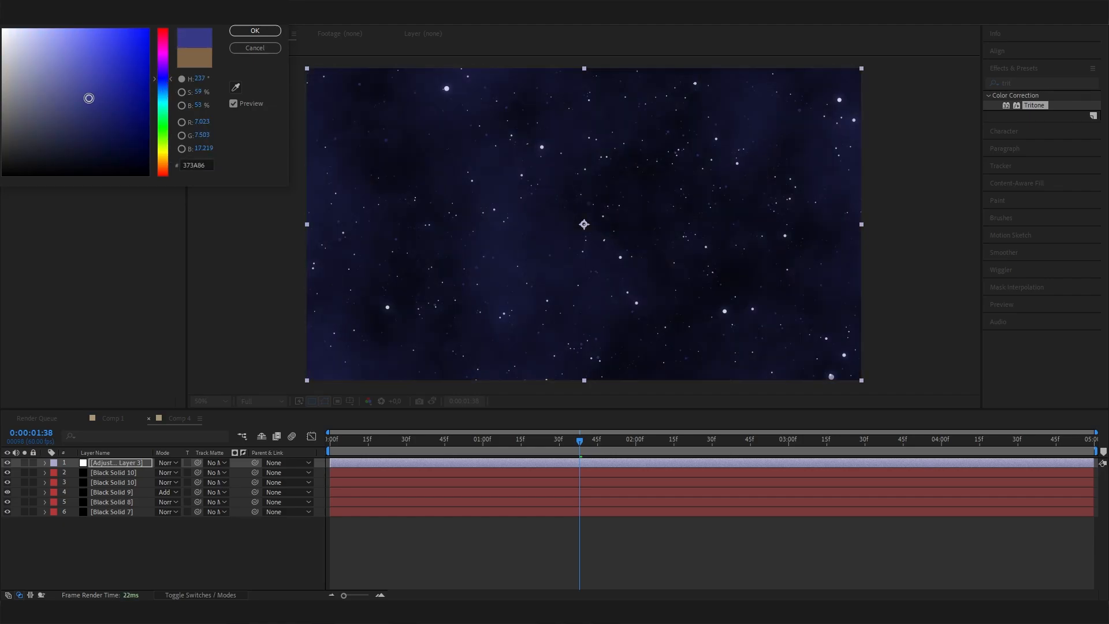
{"action": "left_click", "coordinate": [57, 98]}
{"action": "mouse_move", "coordinate": [68, 134]}
{"action": "left_mouse_down"}
{"action": "mouse_move", "coordinate": [77, 146]}
{"action": "mouse_move", "coordinate": [38, 92]}
{"action": "mouse_move", "coordinate": [49, 135]}
{"action": "mouse_move", "coordinate": [50, 122]}
{"action": "mouse_move", "coordinate": [69, 121]}
{"action": "left_mouse_up"}
{"action": "left_click_drag", "start_coordinate": [165, 91], "coordinate": [165, 83]}
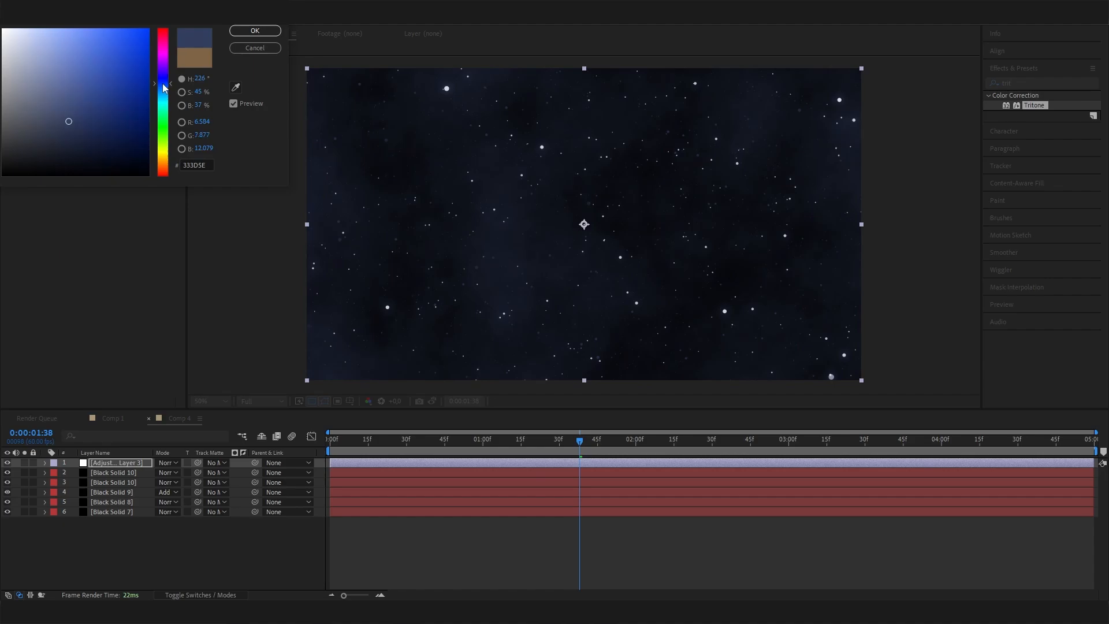
Try lighter and darker variants of the blue midtones and apply the muted shade 626E95
{"action": "left_click_drag", "start_coordinate": [86, 105], "coordinate": [61, 91]}
{"action": "left_click", "coordinate": [58, 111]}
{"action": "left_click", "coordinate": [51, 101]}
{"action": "left_click", "coordinate": [51, 115]}
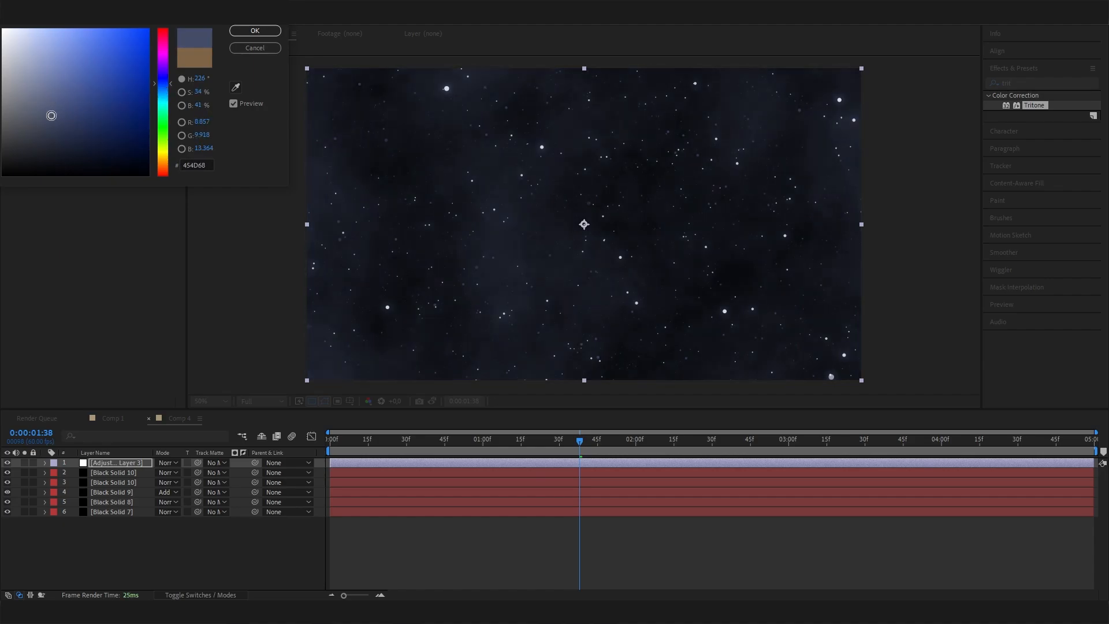
{"action": "left_click", "coordinate": [87, 123]}
{"action": "left_click", "coordinate": [111, 124]}
{"action": "left_click", "coordinate": [49, 108]}
{"action": "left_click", "coordinate": [59, 142]}
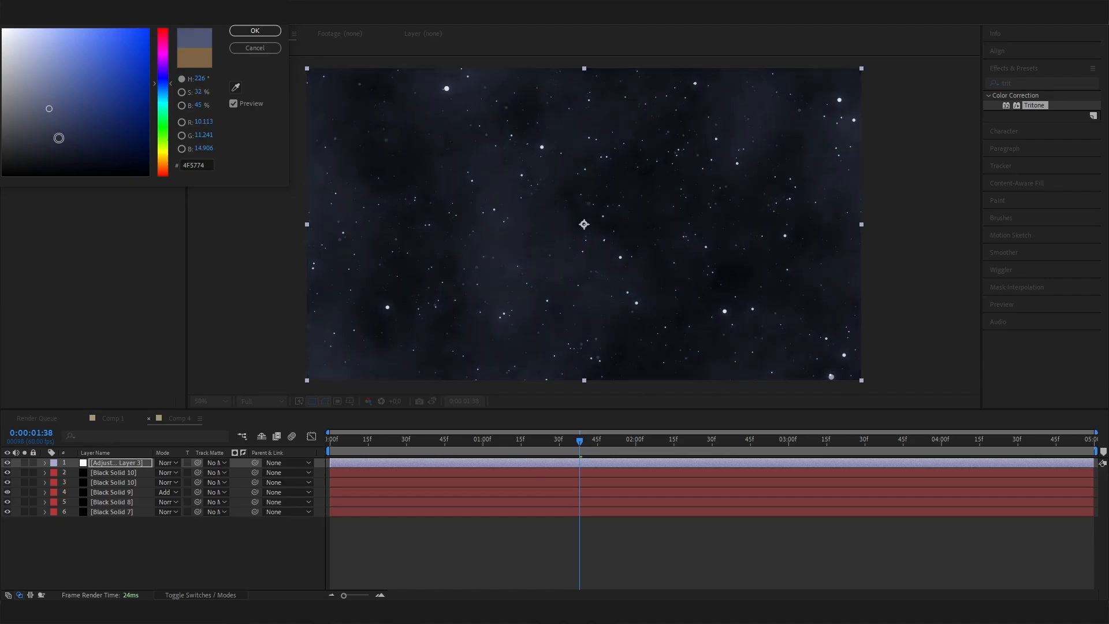
{"action": "left_click", "coordinate": [53, 104]}
{"action": "left_click", "coordinate": [52, 90]}
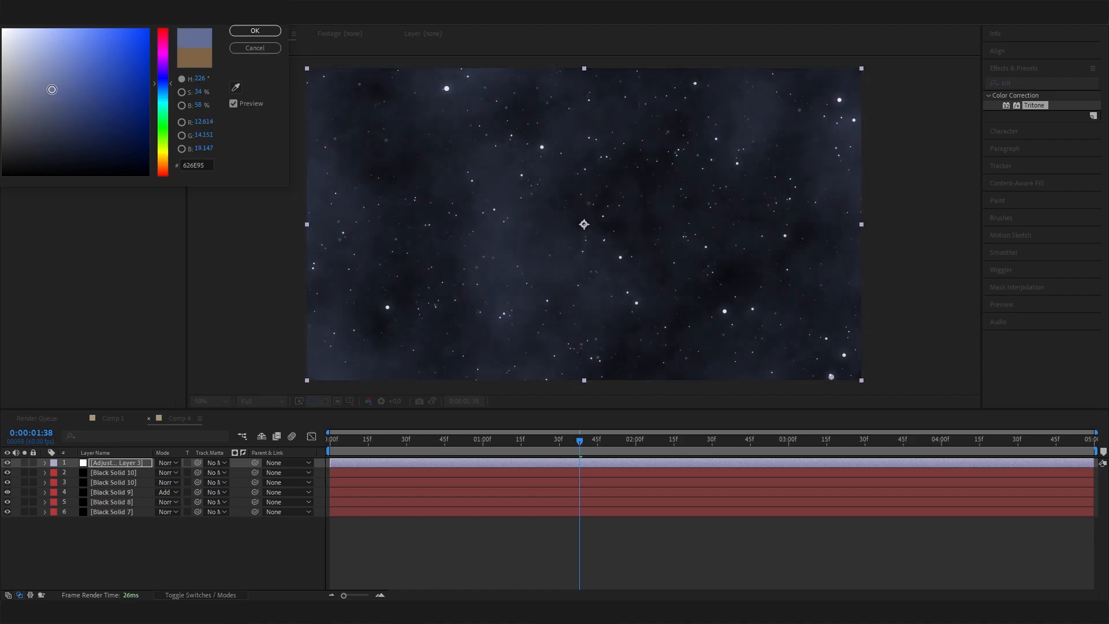
{"action": "left_click", "coordinate": [255, 31]}
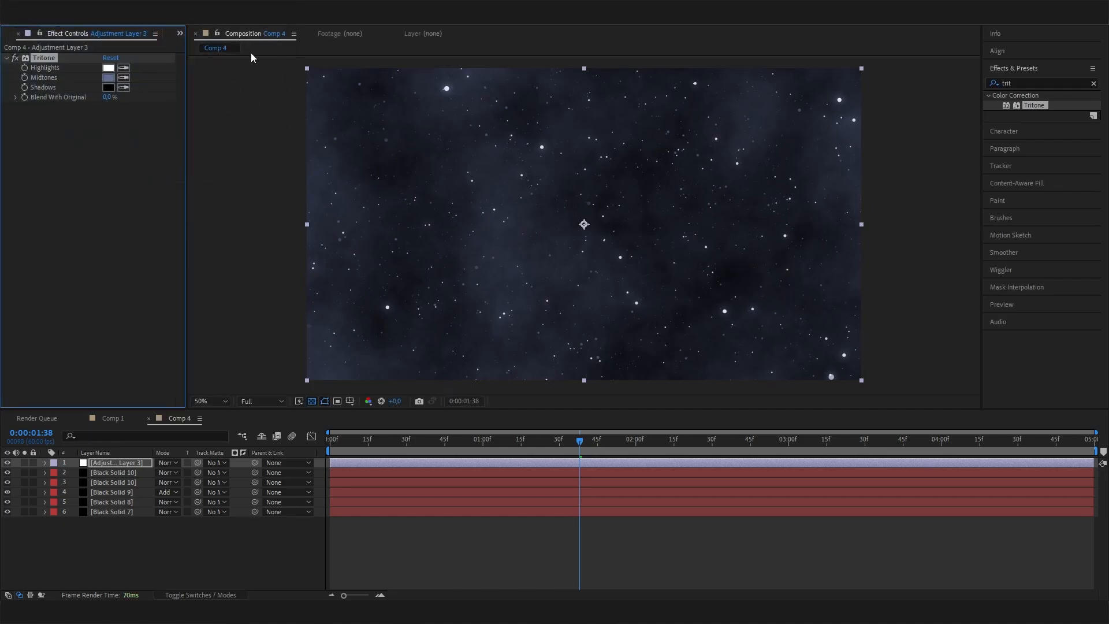
Compare the glowing upper Black Solid 10 layer off and on, and lower its opacity to 59%
{"action": "left_click", "coordinate": [139, 472]}
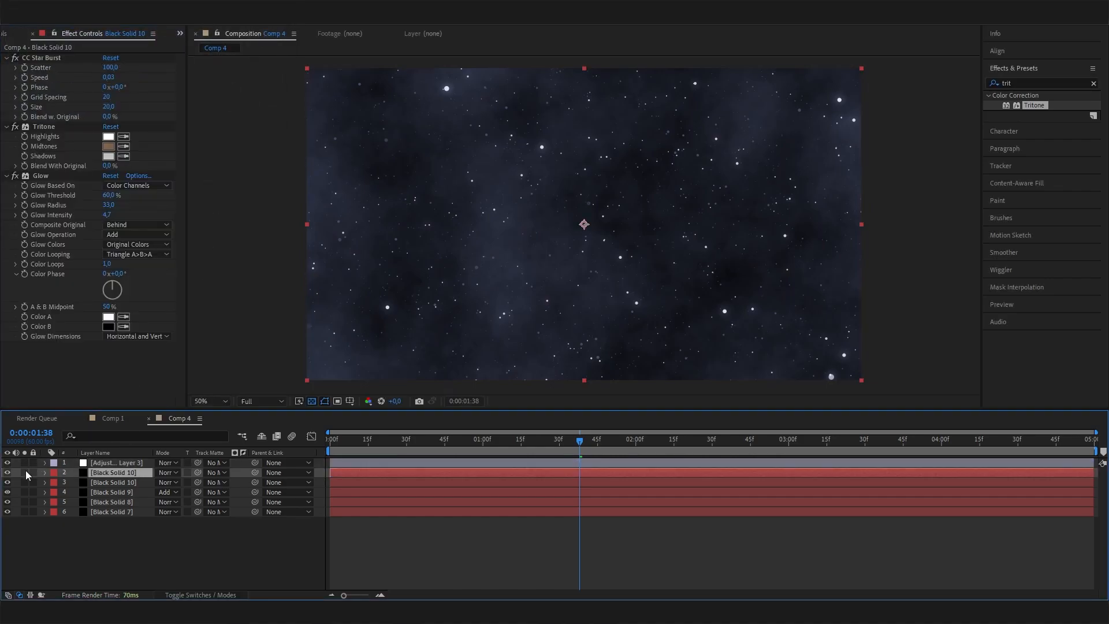
{"action": "left_click", "coordinate": [8, 472]}
{"action": "left_click", "coordinate": [8, 472]}
{"action": "key", "text": "t"}
{"action": "mouse_move", "coordinate": [163, 482]}
{"action": "left_mouse_down"}
{"action": "mouse_move", "coordinate": [125, 479]}
{"action": "mouse_move", "coordinate": [179, 481]}
{"action": "mouse_move", "coordinate": [159, 482]}
{"action": "left_mouse_up"}
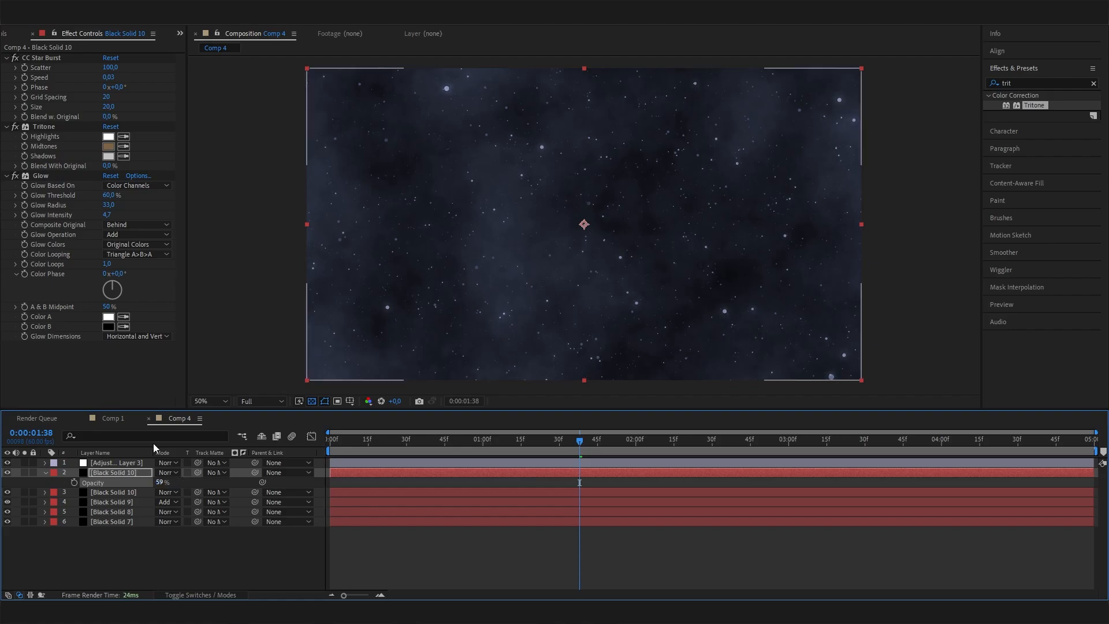
Set the Glow intensity of the upper Black Solid 10 layer to 1
{"action": "left_click", "coordinate": [108, 214]}
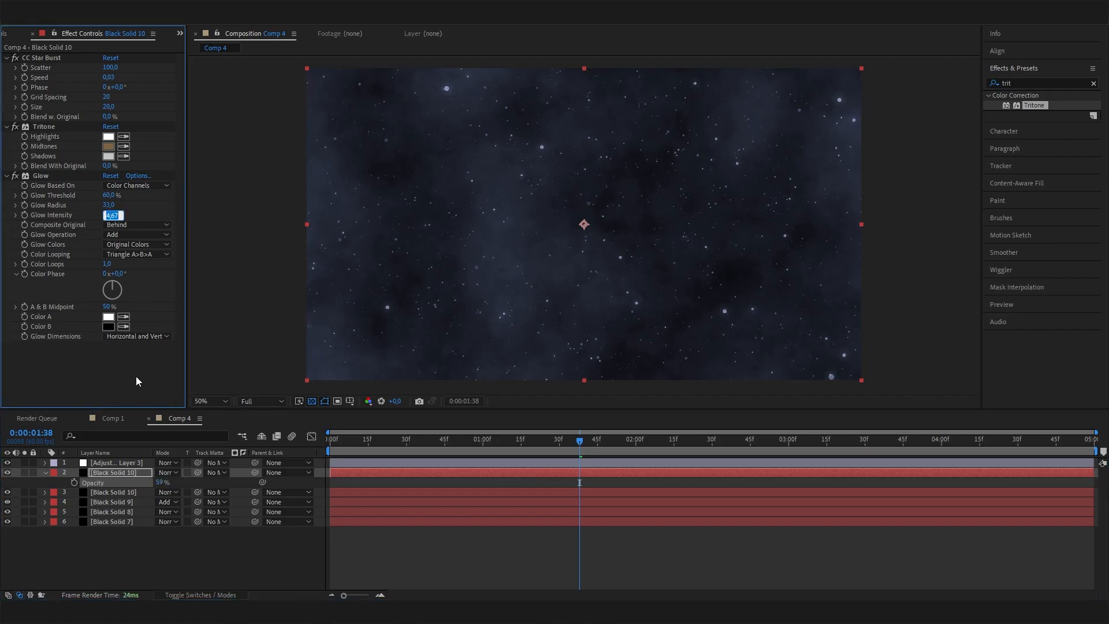
{"action": "type", "text": "1"}
{"action": "key", "text": "Return"}
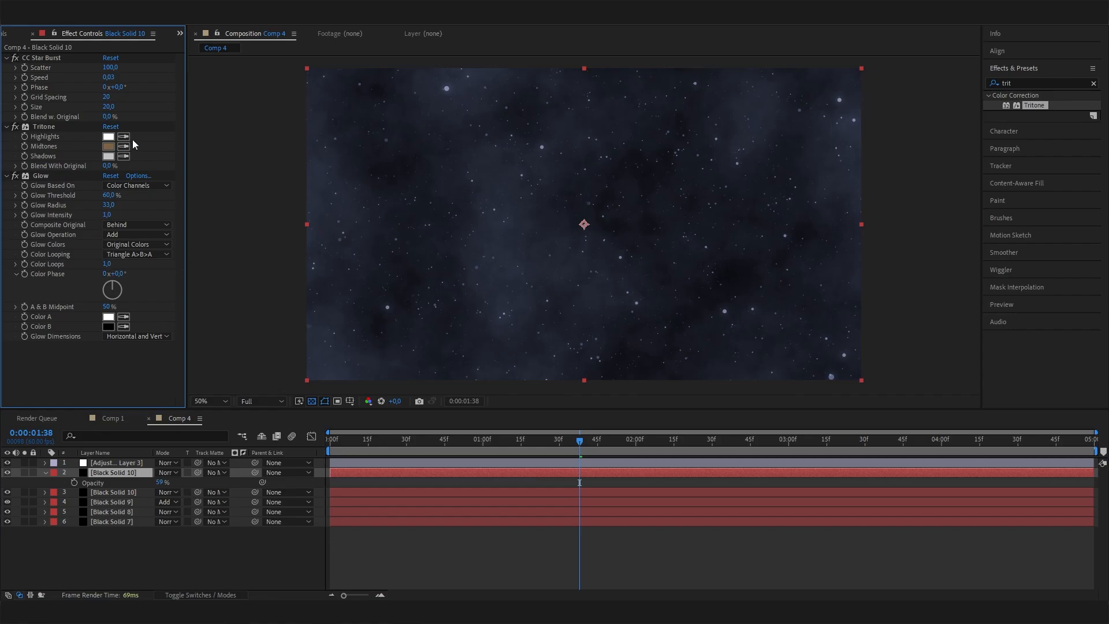
Set the upper Black Solid 10 layer's opacity to 76% and compare the stars with the layer off and on
{"action": "left_click", "coordinate": [118, 474]}
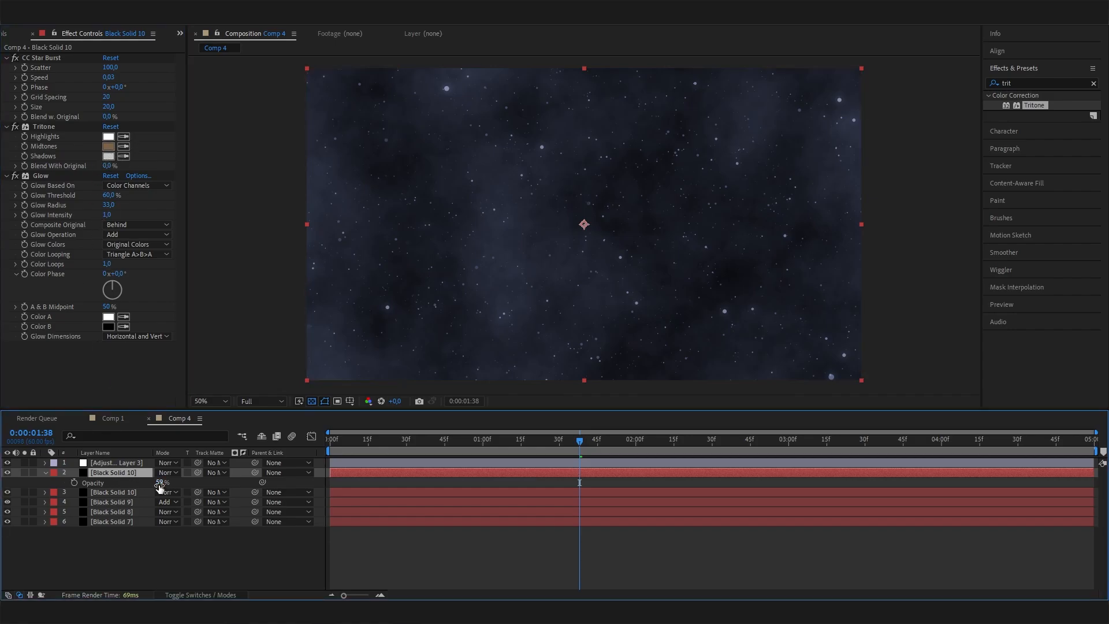
{"action": "mouse_move", "coordinate": [160, 482]}
{"action": "left_mouse_down"}
{"action": "mouse_move", "coordinate": [242, 481]}
{"action": "mouse_move", "coordinate": [168, 483]}
{"action": "mouse_move", "coordinate": [178, 483]}
{"action": "left_mouse_up"}
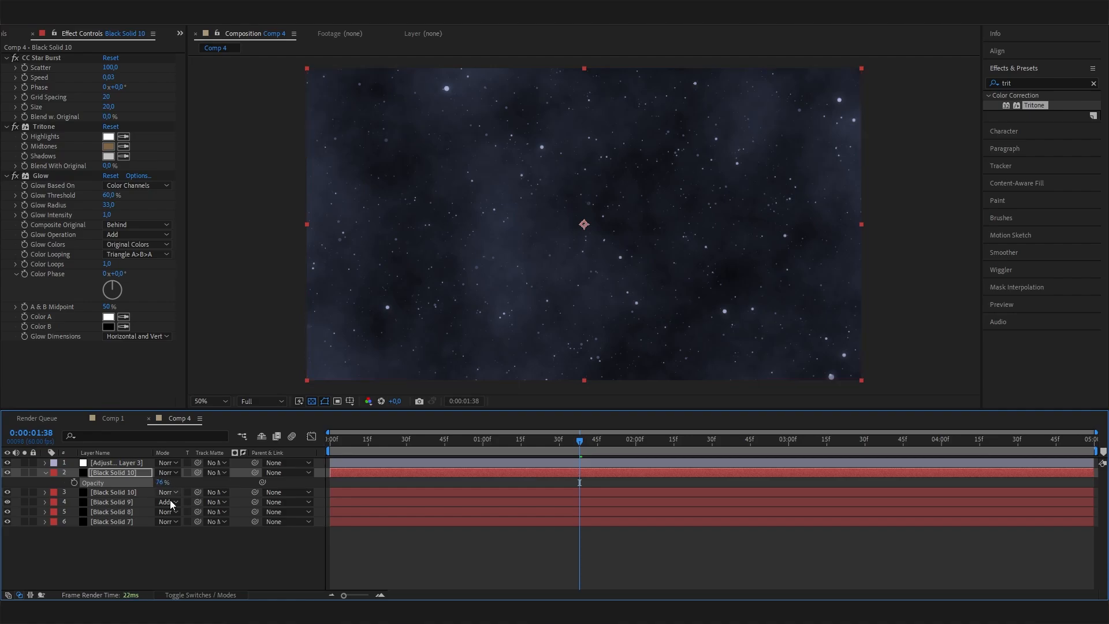
{"action": "left_click", "coordinate": [7, 472]}
{"action": "left_click", "coordinate": [7, 472]}
Scrub and play back Comp 4 to check the motion of the tinted star field
{"action": "left_click_drag", "start_coordinate": [468, 442], "coordinate": [951, 474]}
{"action": "left_click_drag", "start_coordinate": [1065, 459], "coordinate": [455, 536]}
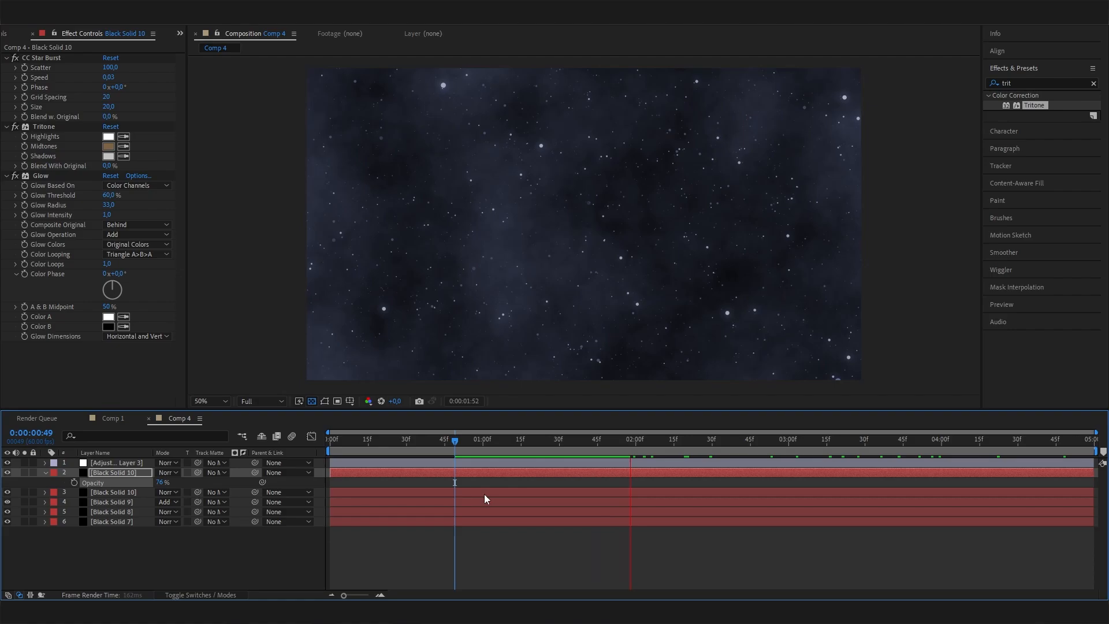
{"action": "key", "text": "space"}
{"action": "left_click_drag", "start_coordinate": [447, 440], "coordinate": [545, 442]}
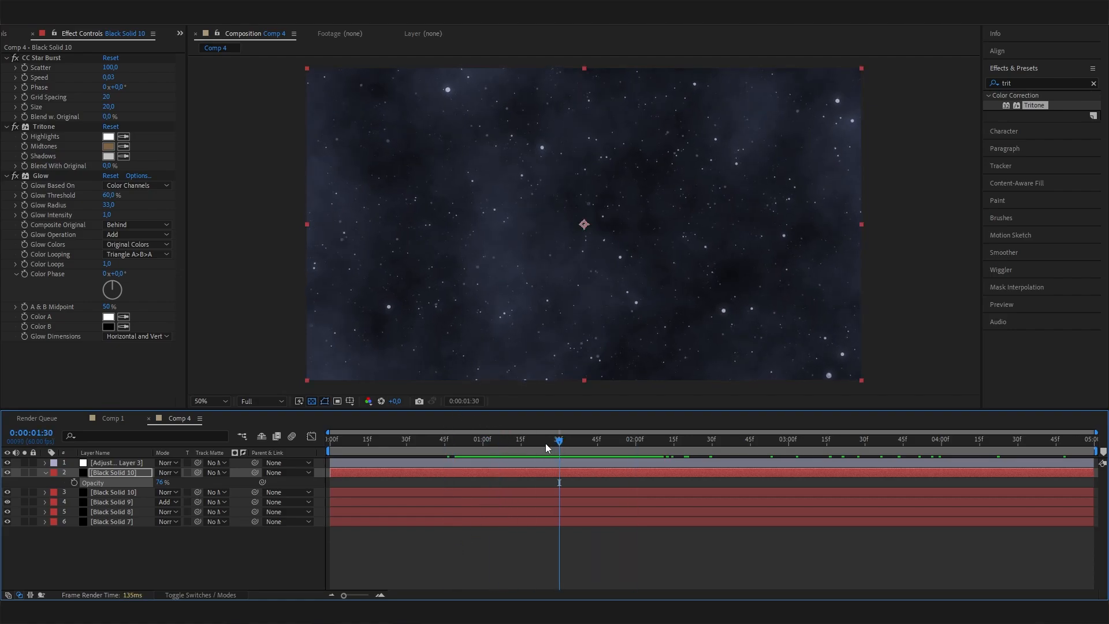
Scrub through the finished intro in Comp 1 to examine its flare and title animation, ending at 0:00:00:00
{"action": "left_click", "coordinate": [112, 417]}
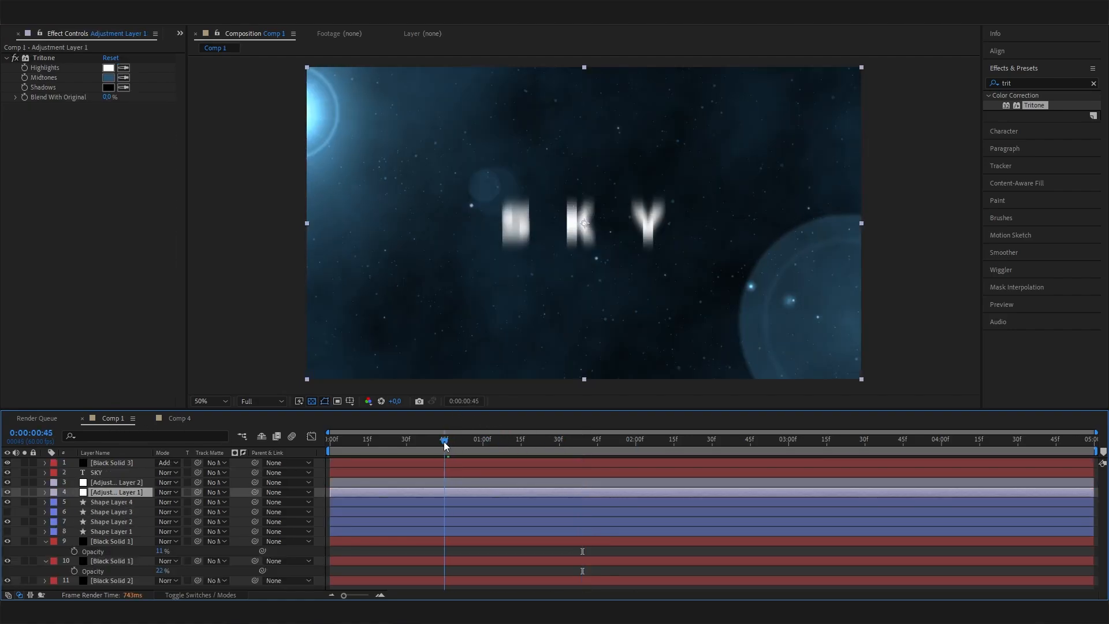
{"action": "left_click_drag", "start_coordinate": [354, 459], "coordinate": [348, 450]}
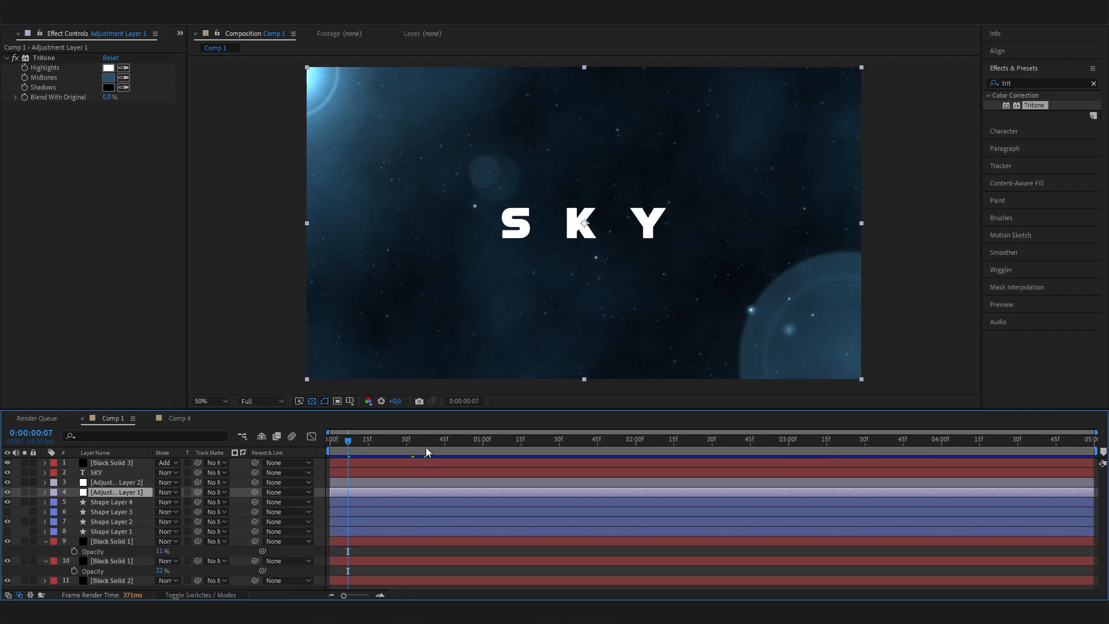
{"action": "left_click_drag", "start_coordinate": [440, 444], "coordinate": [658, 433]}
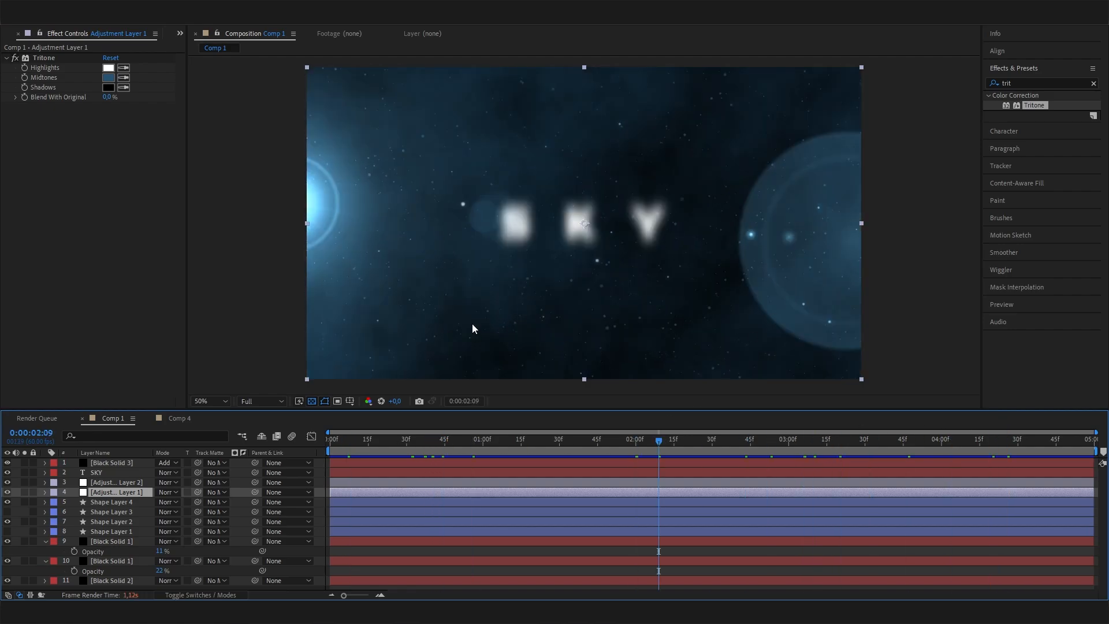
{"action": "key", "text": "space"}
{"action": "left_click_drag", "start_coordinate": [1028, 440], "coordinate": [317, 468]}
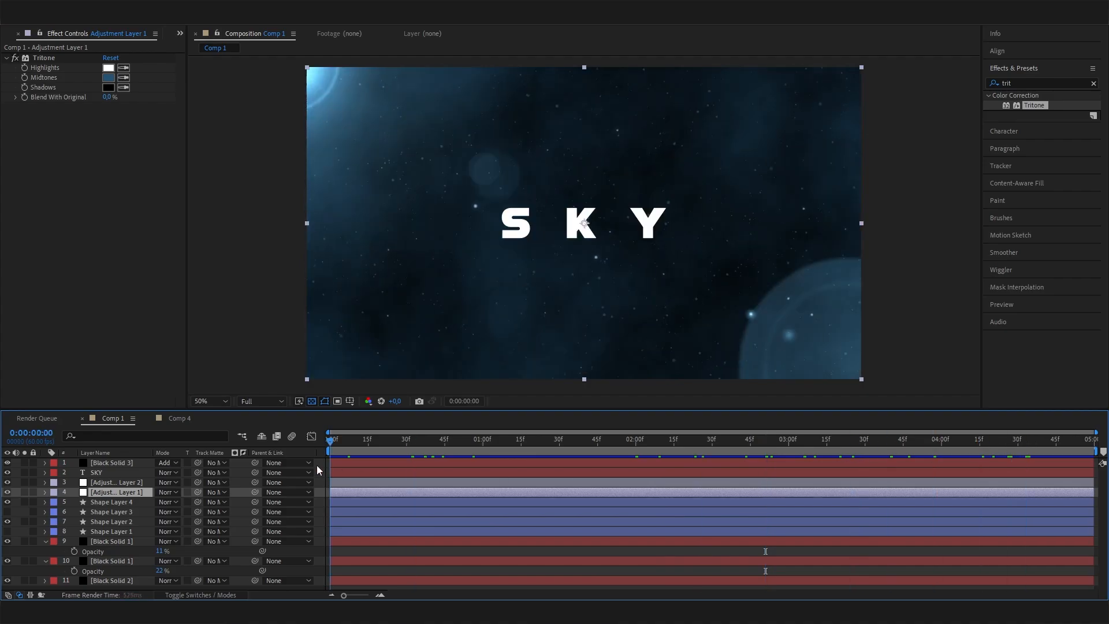
Collapse the glowing star layer in Comp 4 and add a 1920 x 1080 black solid directly above it
{"action": "left_click", "coordinate": [179, 418]}
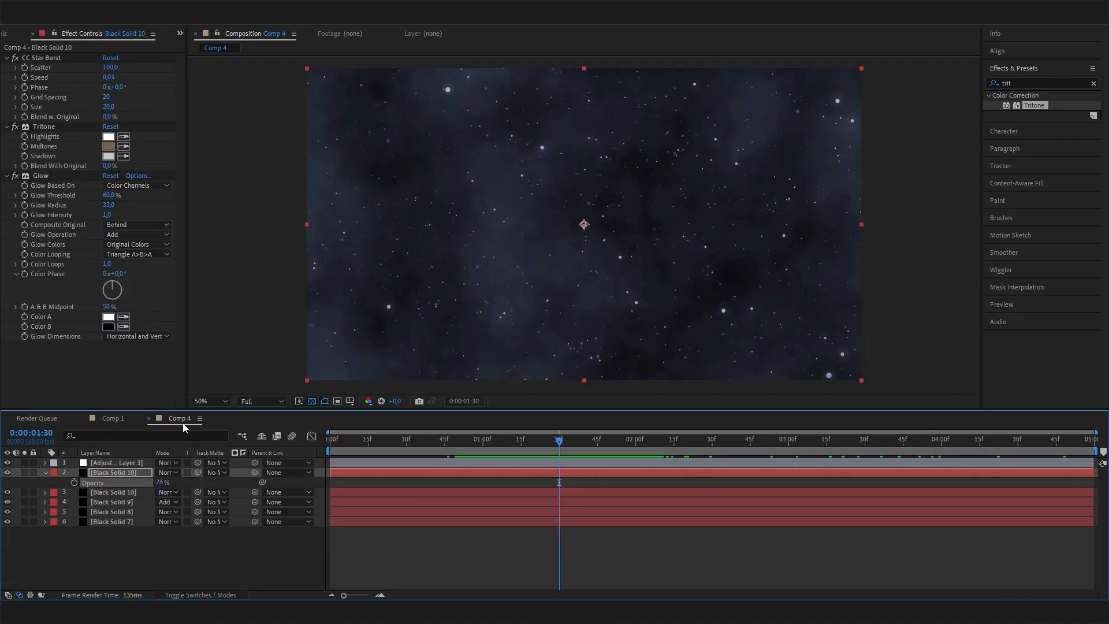
{"action": "left_click", "coordinate": [46, 473]}
{"action": "right_click", "coordinate": [172, 538]}
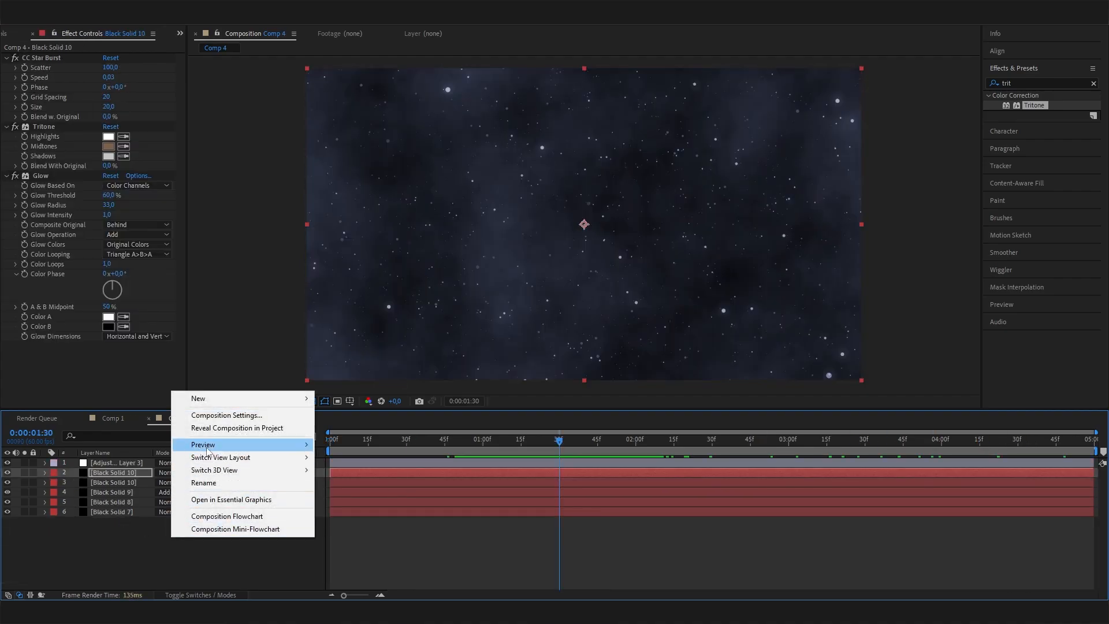
{"action": "mouse_move", "coordinate": [243, 398]}
{"action": "left_click", "coordinate": [367, 429]}
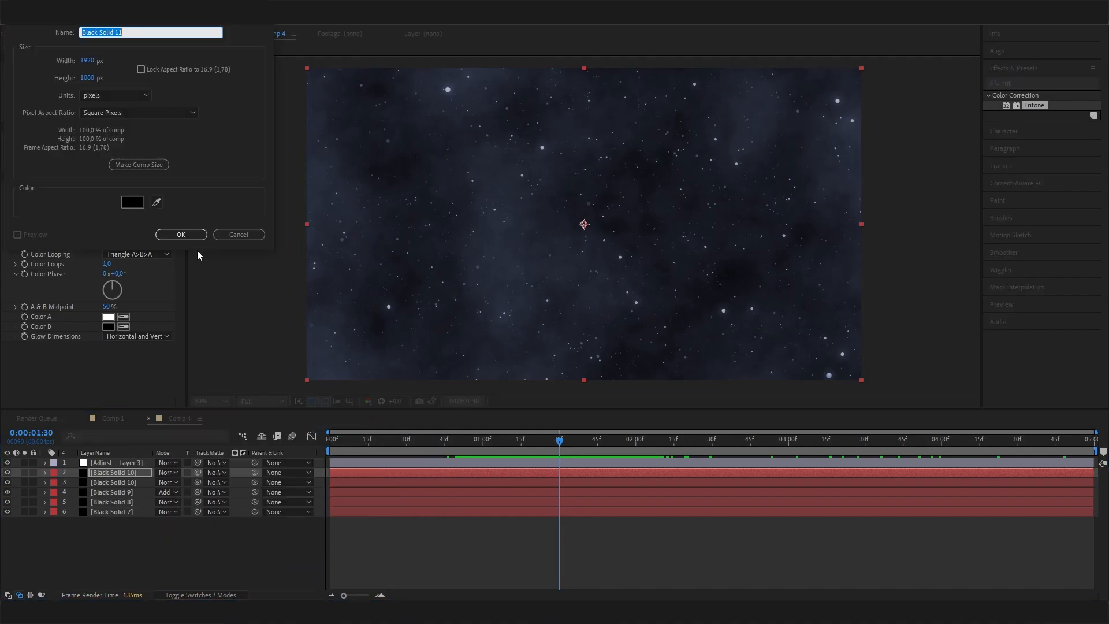
{"action": "left_click", "coordinate": [191, 234]}
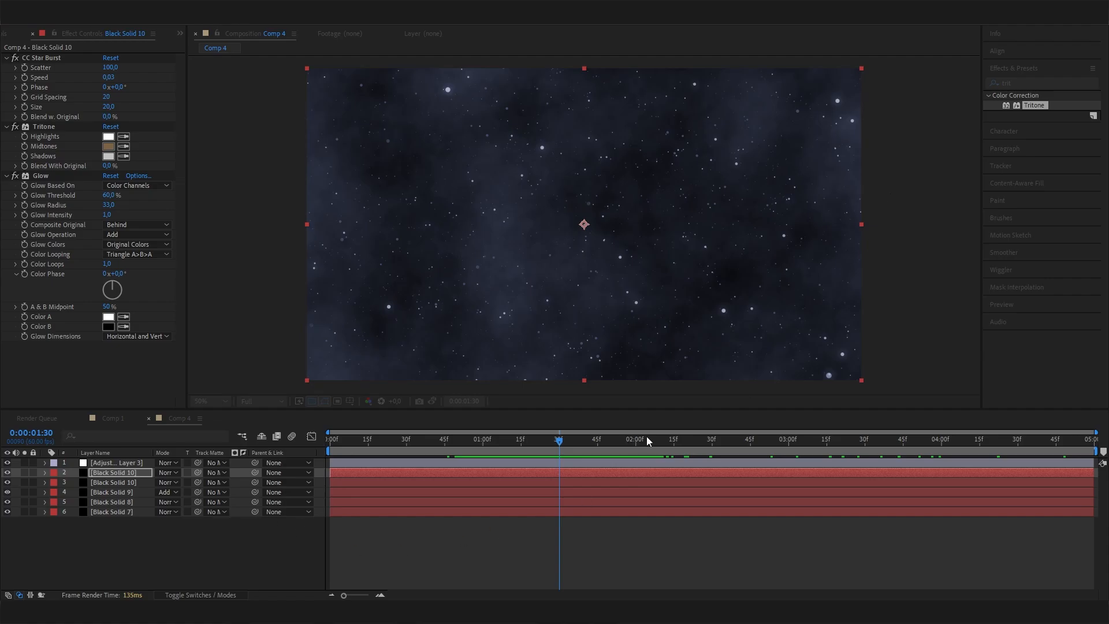
Search the effects for a flare and apply the Lens Flare effect to the new Black Solid 11 layer
{"action": "left_click", "coordinate": [1027, 82]}
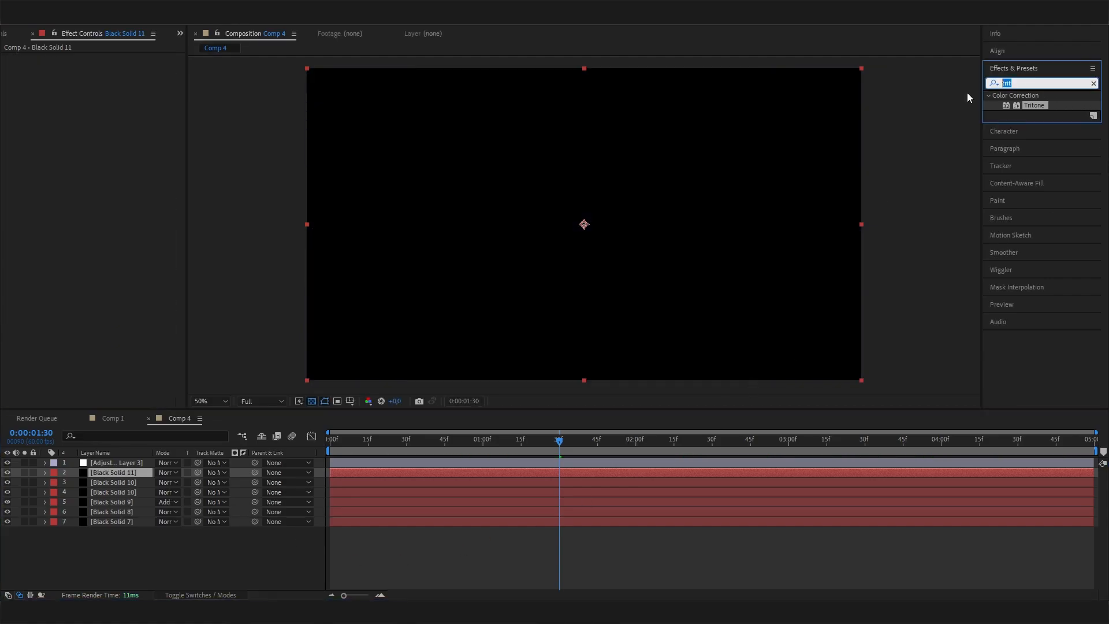
{"action": "type", "text": "light"}
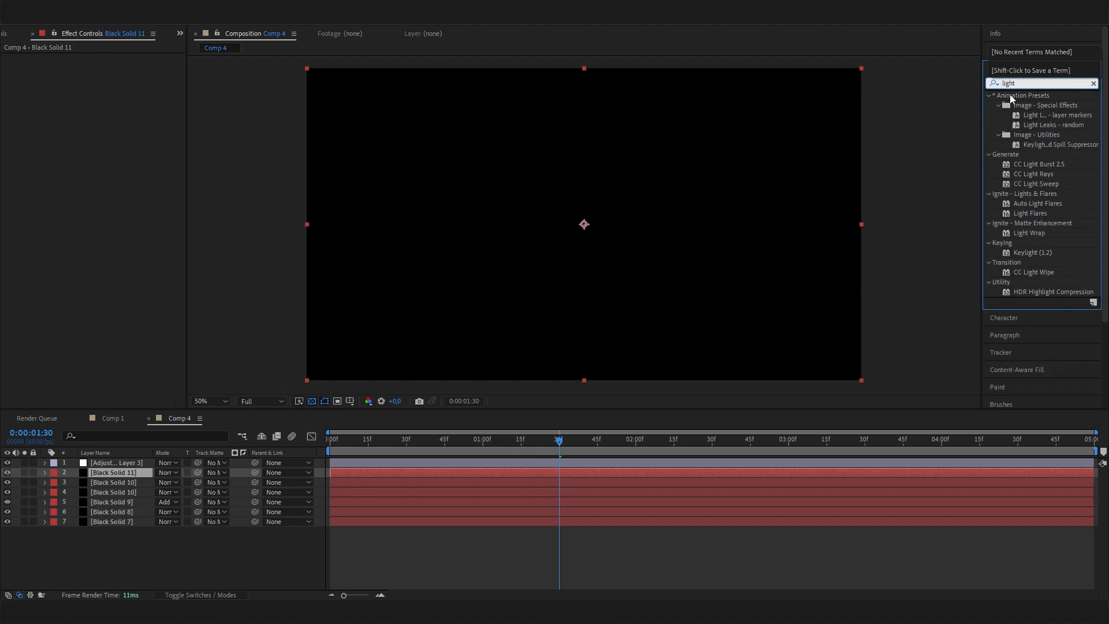
{"action": "left_click_drag", "start_coordinate": [1024, 83], "coordinate": [949, 92]}
{"action": "type", "text": "flare"}
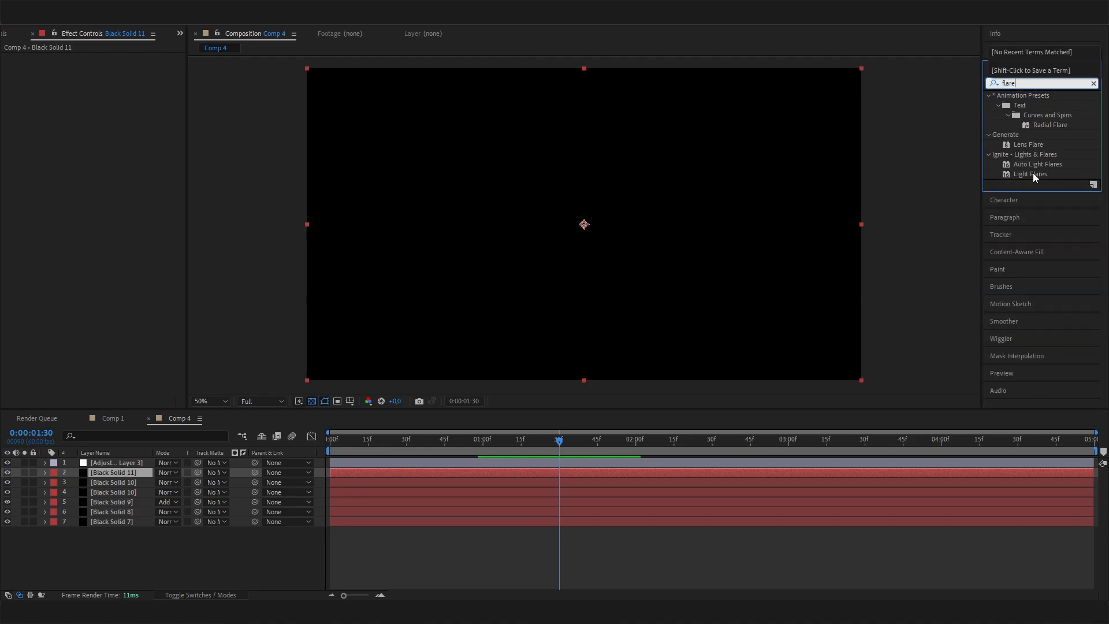
{"action": "left_click_drag", "start_coordinate": [1025, 143], "coordinate": [147, 471]}
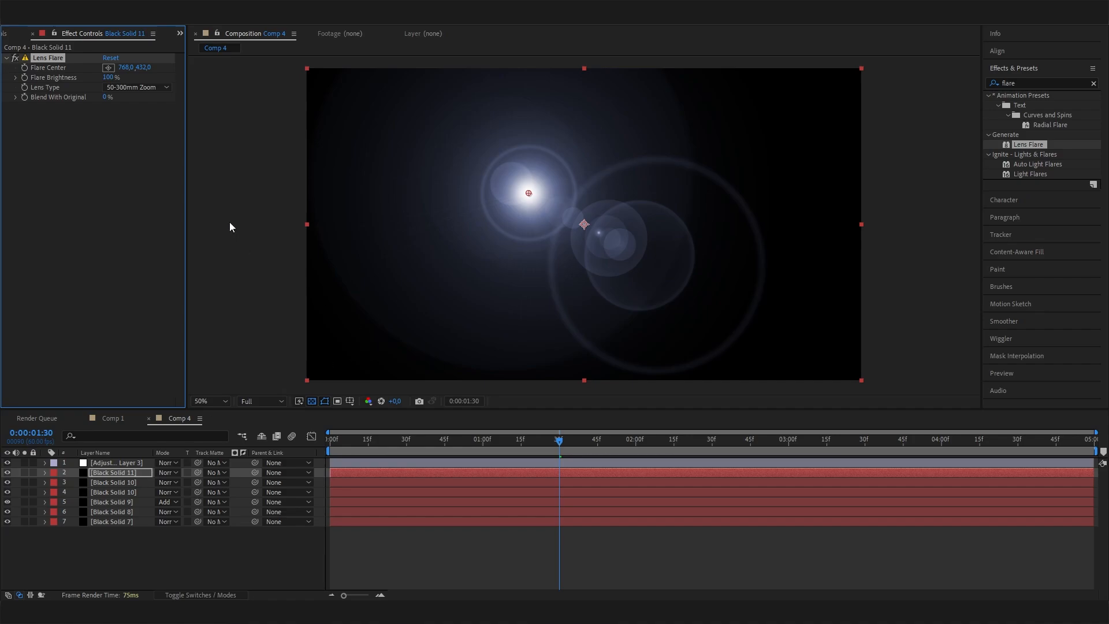
Try the 35mm Prime and 105mm Prime lens types on the flare and return it to 50-300mm Zoom
{"action": "left_click", "coordinate": [149, 87]}
{"action": "left_click", "coordinate": [144, 110]}
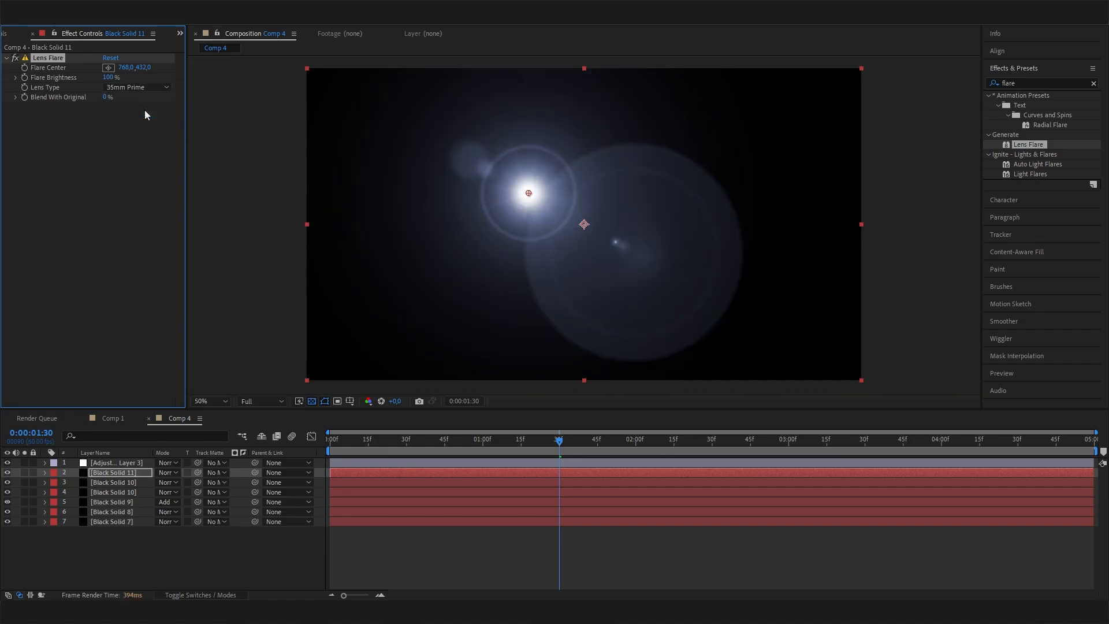
{"action": "left_click", "coordinate": [152, 88]}
{"action": "left_click", "coordinate": [148, 127]}
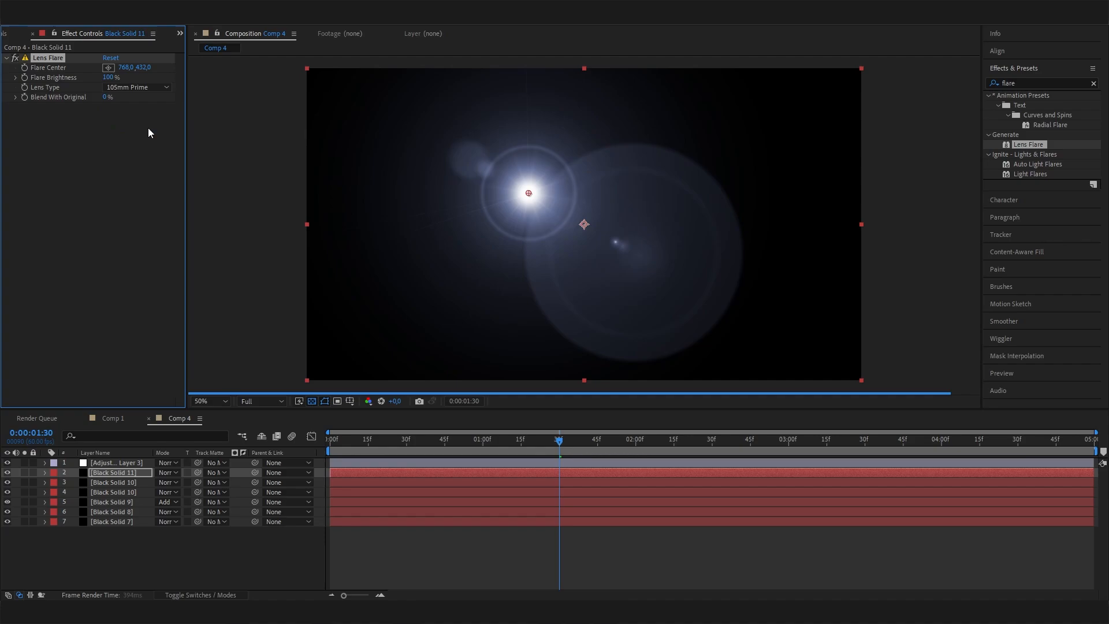
{"action": "left_click", "coordinate": [151, 87]}
{"action": "left_click", "coordinate": [150, 99]}
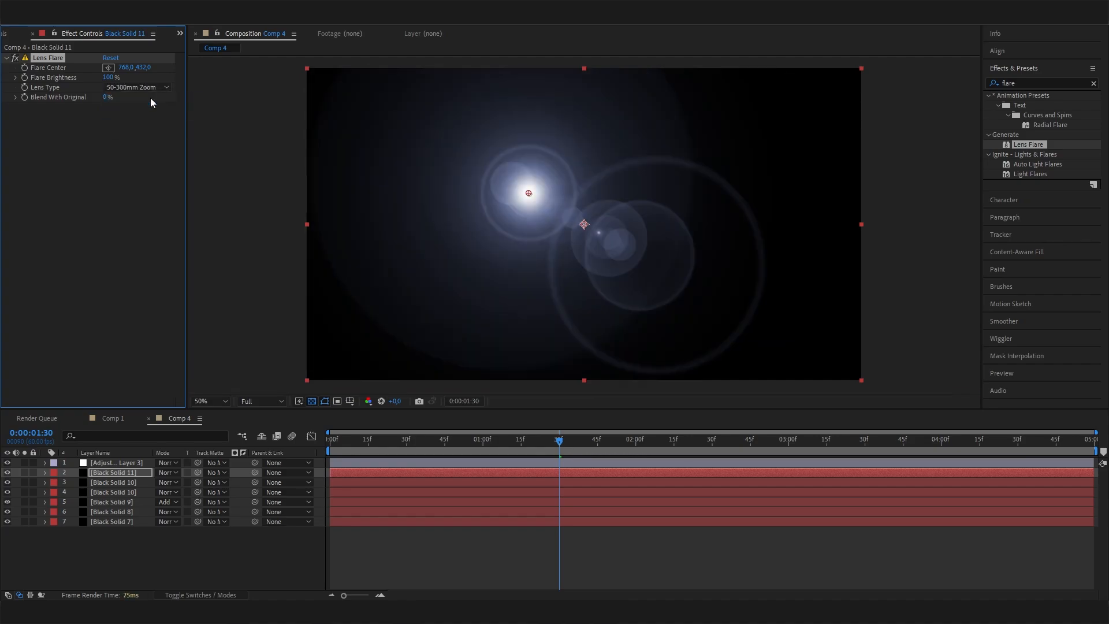
Check the lens type of the Black Solid 3 flare in Comp 1 and set the Comp 4 flare to 35mm Prime
{"action": "left_click", "coordinate": [114, 417]}
{"action": "left_click", "coordinate": [116, 463]}
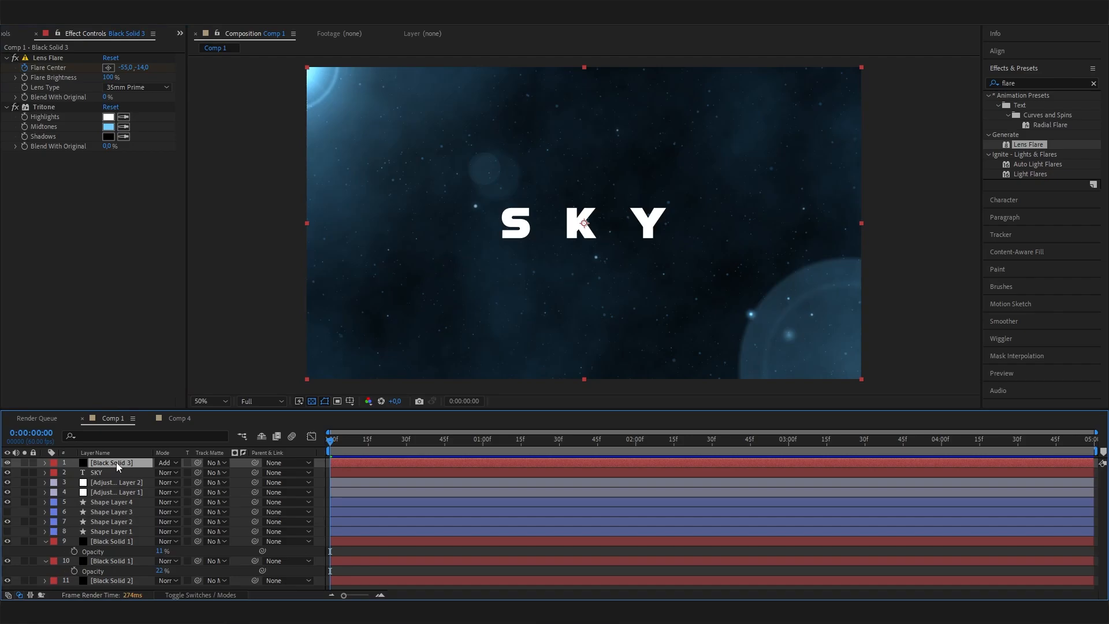
{"action": "left_click", "coordinate": [130, 87]}
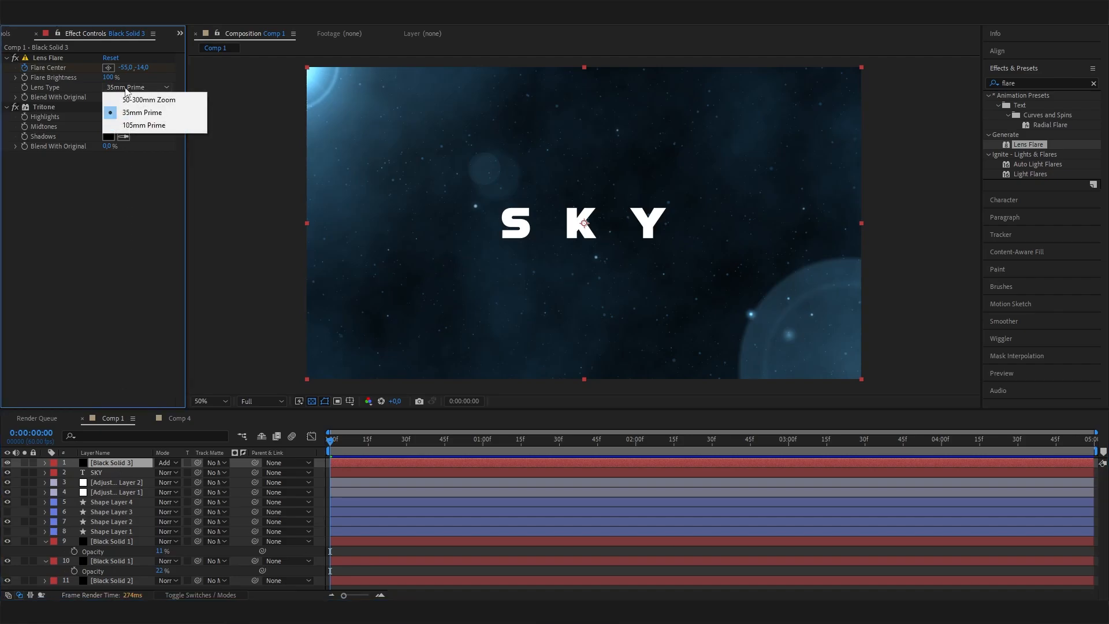
{"action": "left_click", "coordinate": [174, 419]}
{"action": "left_click", "coordinate": [140, 87]}
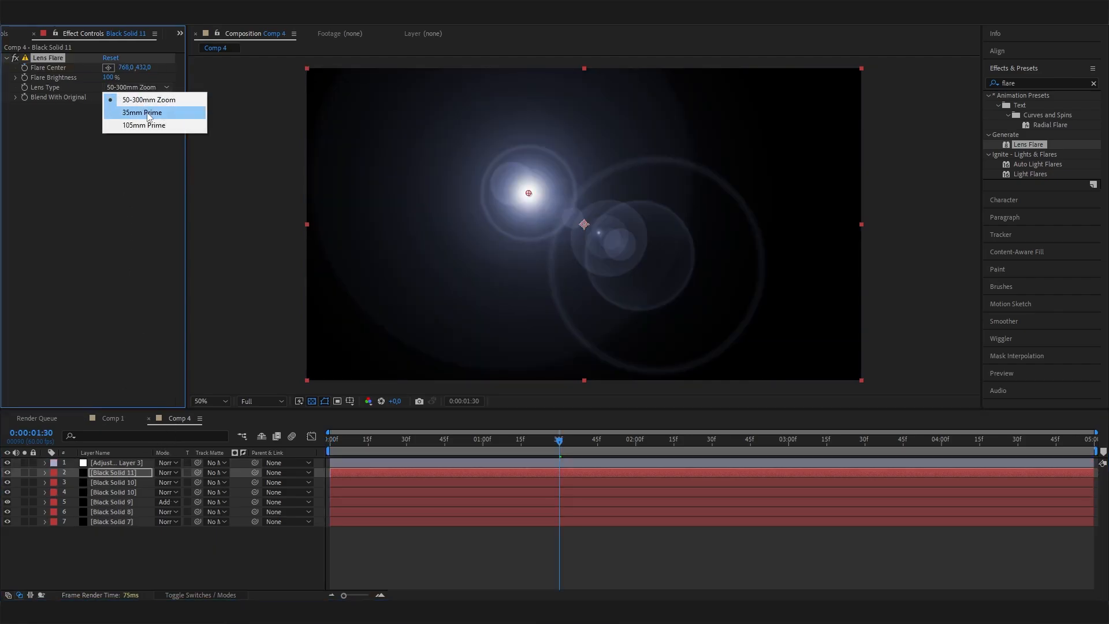
{"action": "left_click", "coordinate": [147, 113]}
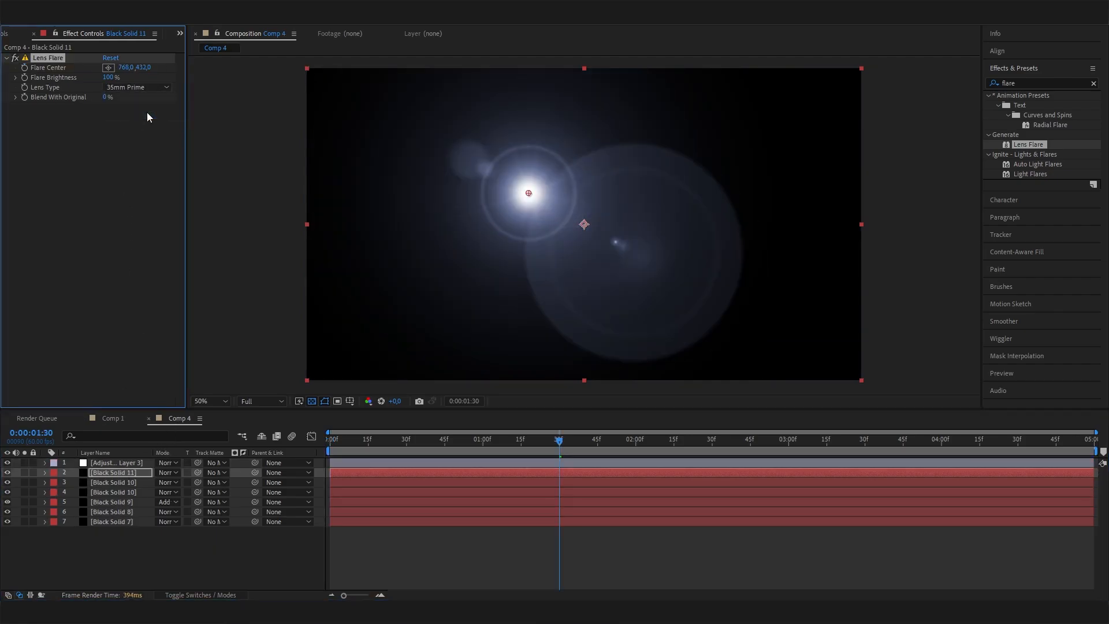
At 0:00:00:00, move the flare center just outside the frame's upper-left corner, about -20, 4, and start keyframing it
{"action": "left_click", "coordinate": [529, 198]}
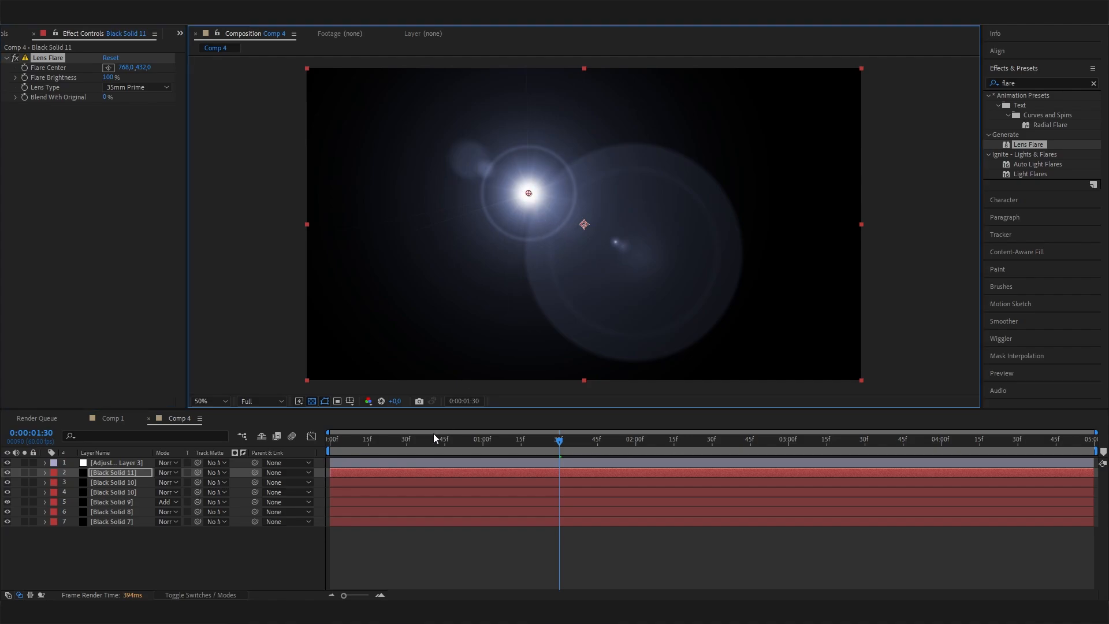
{"action": "left_click", "coordinate": [420, 447]}
{"action": "key", "text": "Home"}
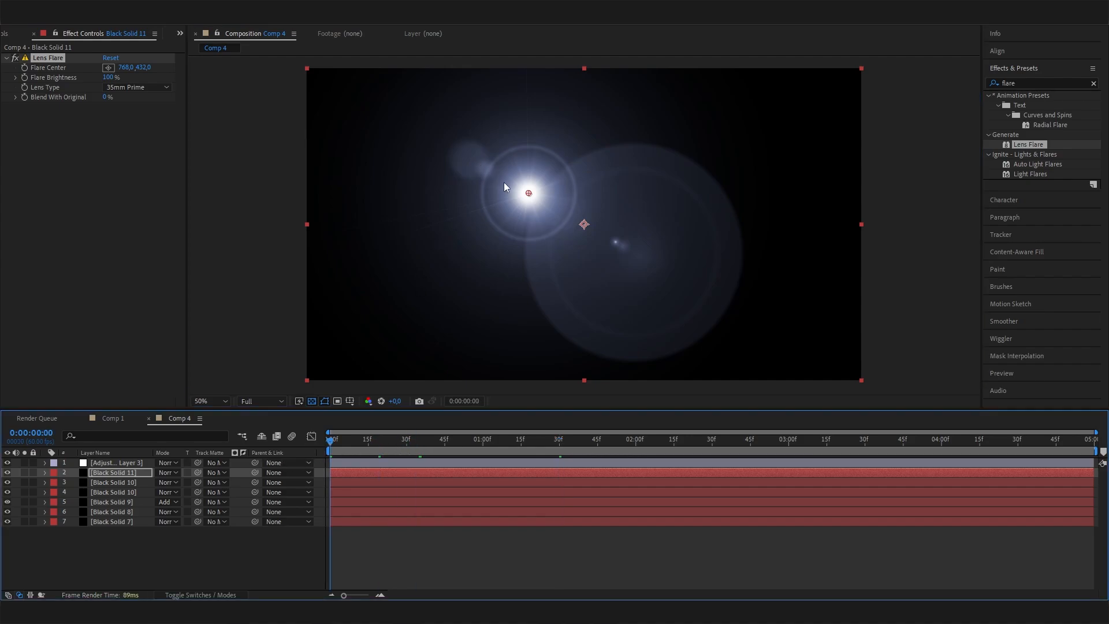
{"action": "left_click_drag", "start_coordinate": [529, 194], "coordinate": [301, 70]}
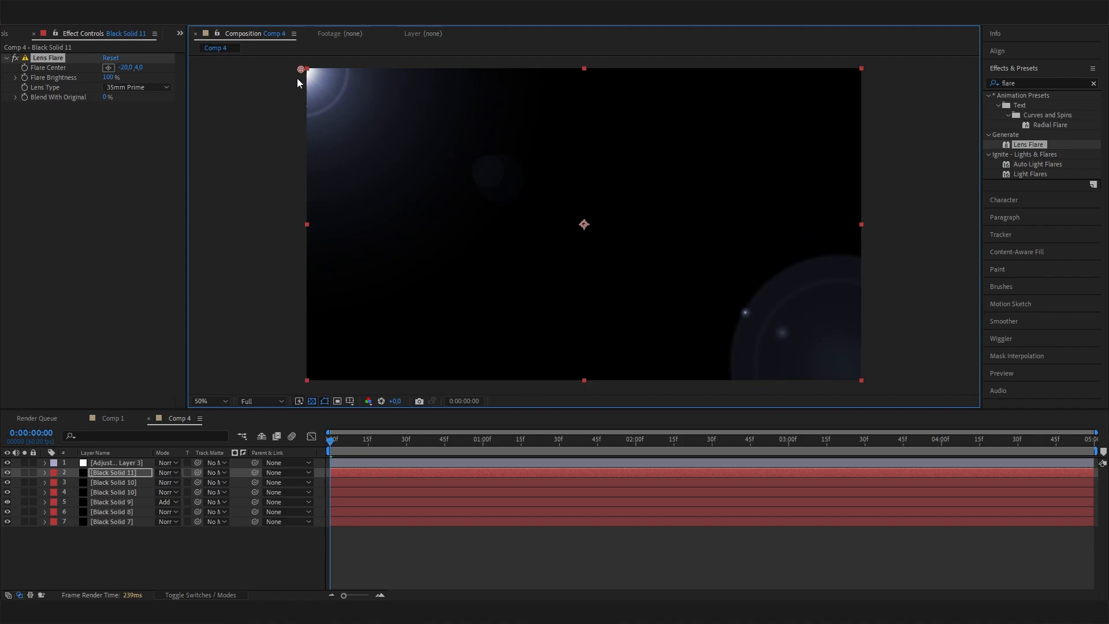
{"action": "left_click", "coordinate": [25, 68]}
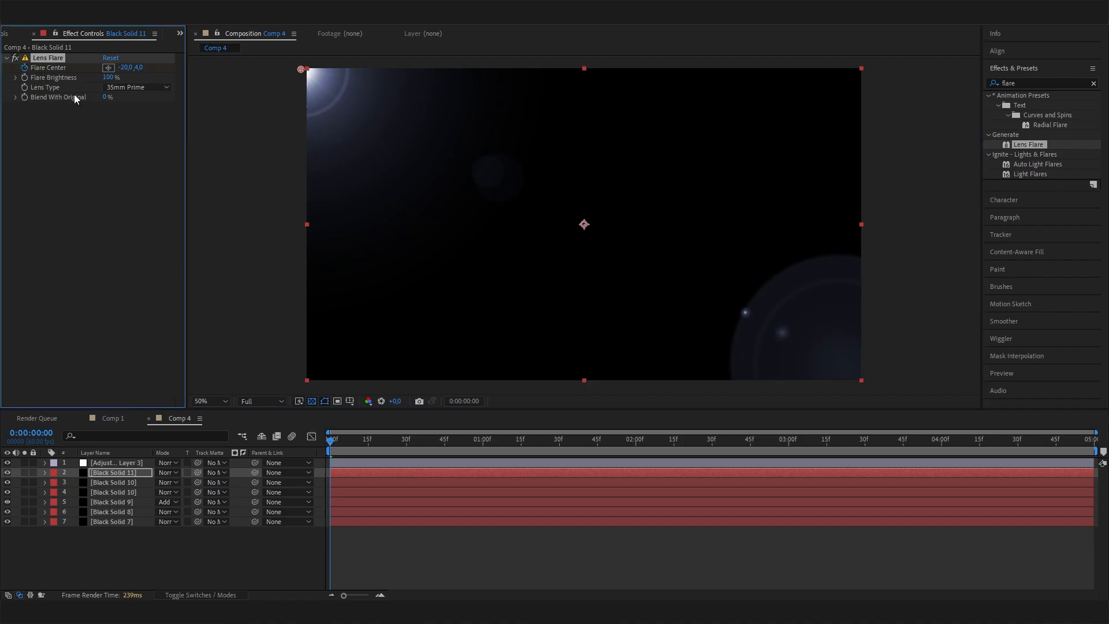
At 0:00:04:59, keyframe the flare center at about -20, 1078 by the frame's lower-left corner and scrub through the motion
{"action": "left_click_drag", "start_coordinate": [666, 435], "coordinate": [1092, 438]}
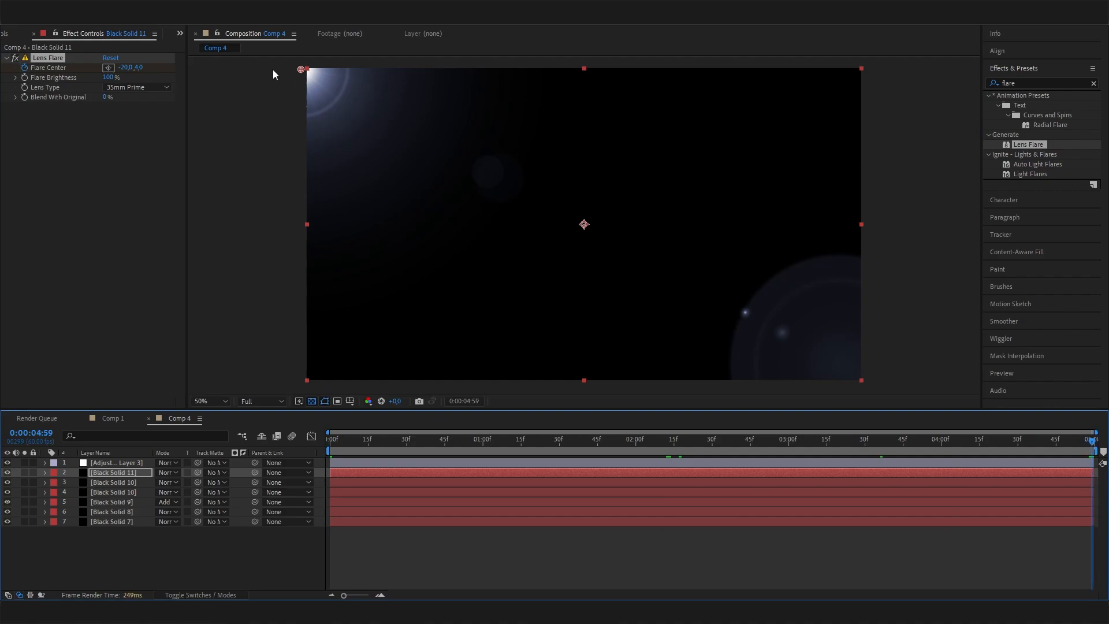
{"action": "left_click_drag", "start_coordinate": [301, 69], "coordinate": [332, 380]}
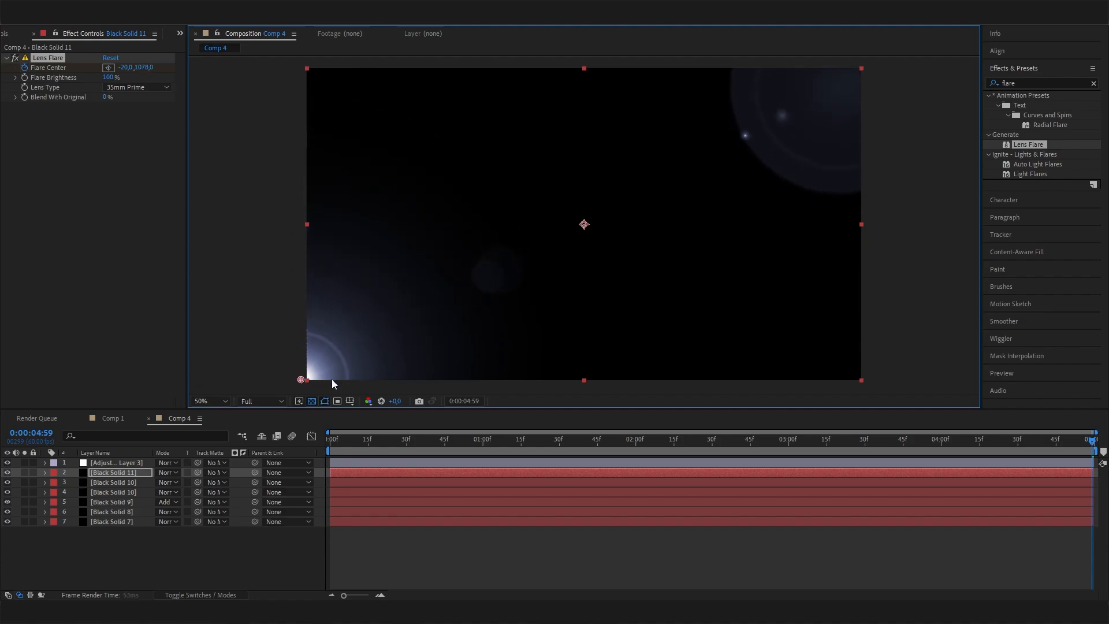
{"action": "left_click_drag", "start_coordinate": [531, 444], "coordinate": [678, 471]}
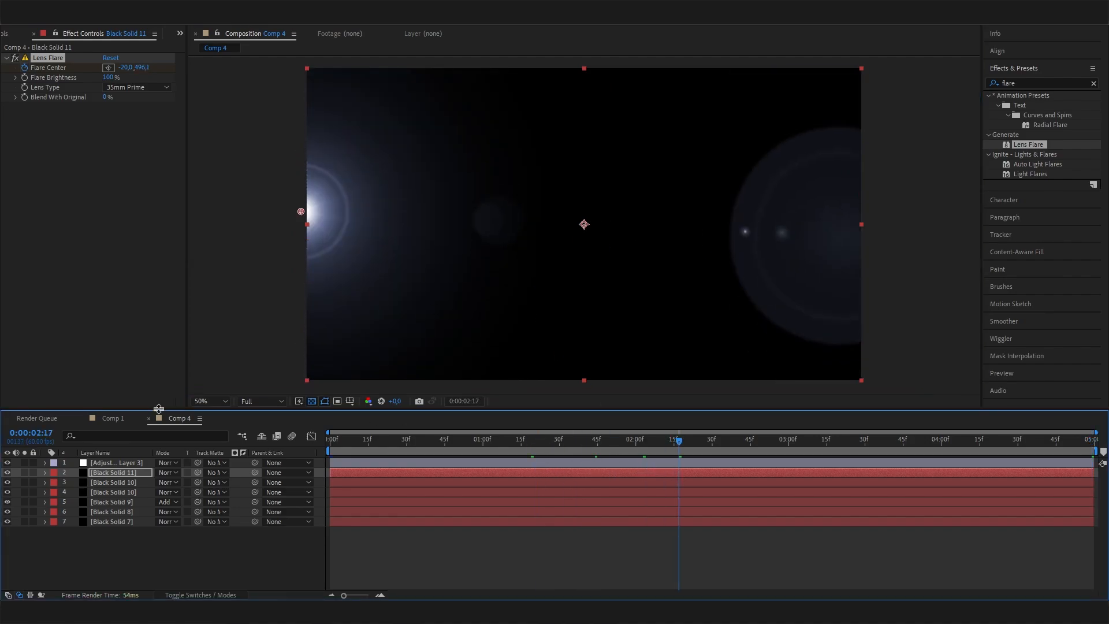
Set the Black Solid 11 layer's blending mode to Add and scrub through the flare over the stars
{"action": "left_click", "coordinate": [140, 472]}
{"action": "left_click", "coordinate": [165, 473]}
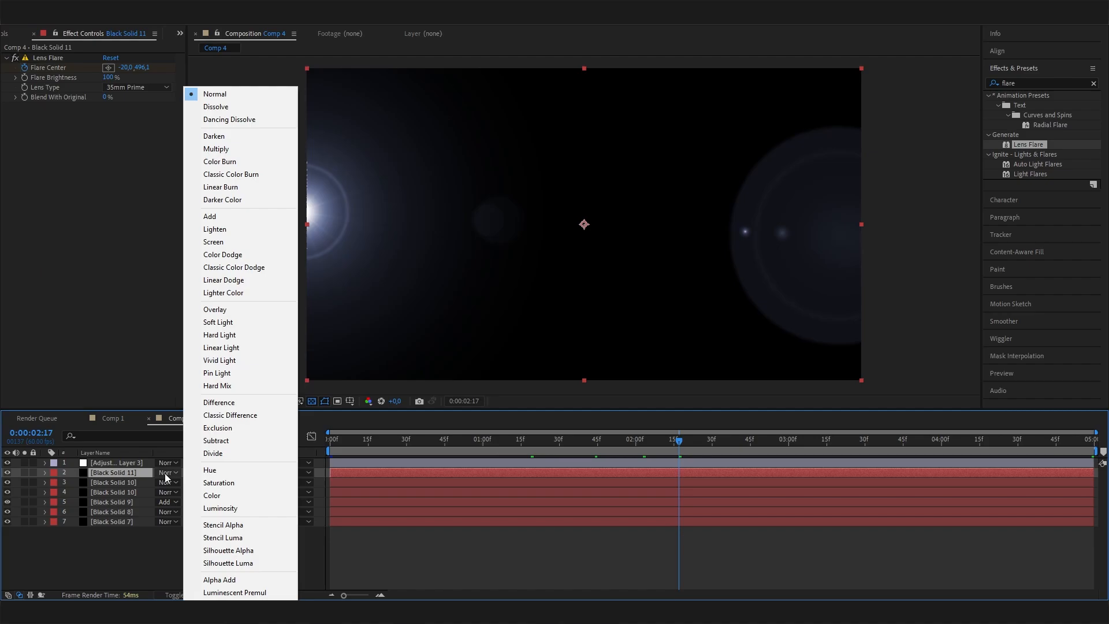
{"action": "left_click", "coordinate": [234, 217]}
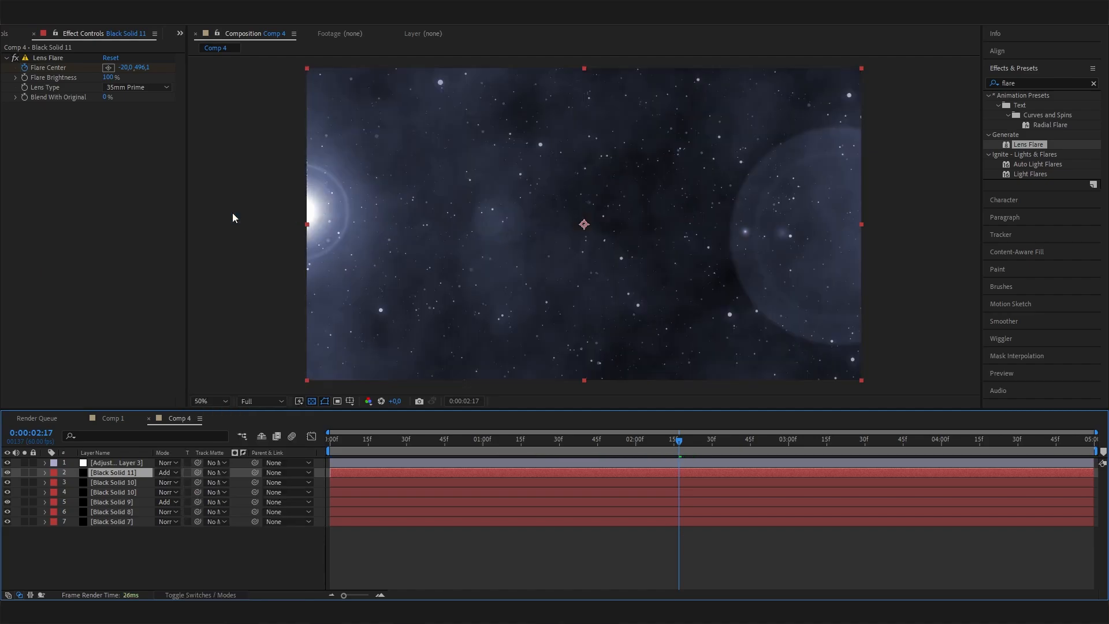
{"action": "left_click_drag", "start_coordinate": [722, 443], "coordinate": [595, 453]}
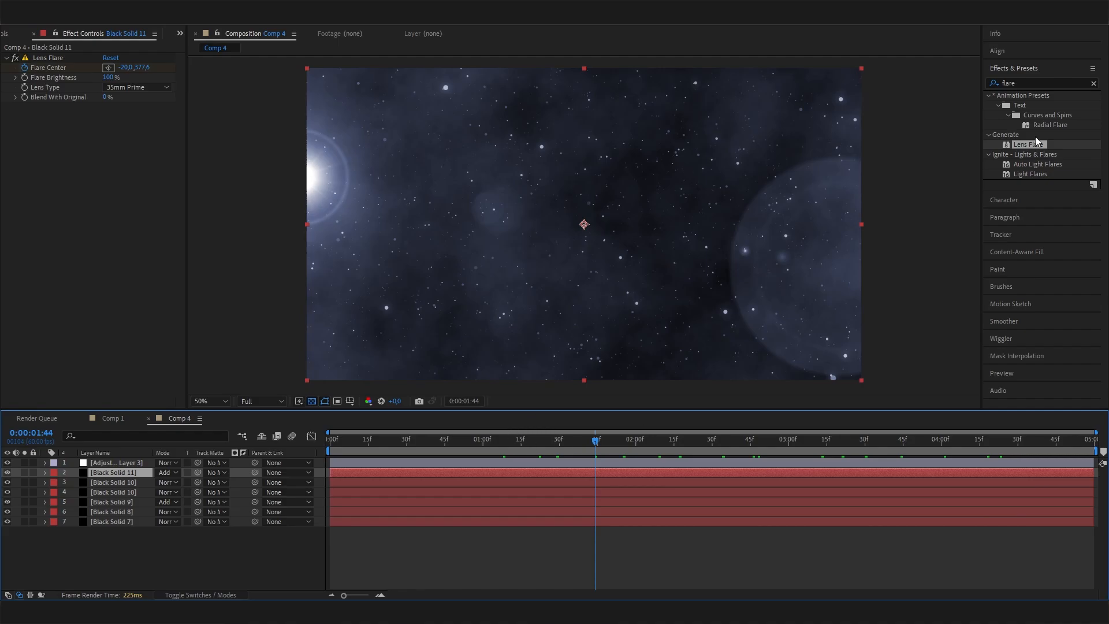
Search the effects for Tritone and apply it to the flare solid
{"action": "left_click", "coordinate": [1026, 83]}
{"action": "type", "text": "trit"}
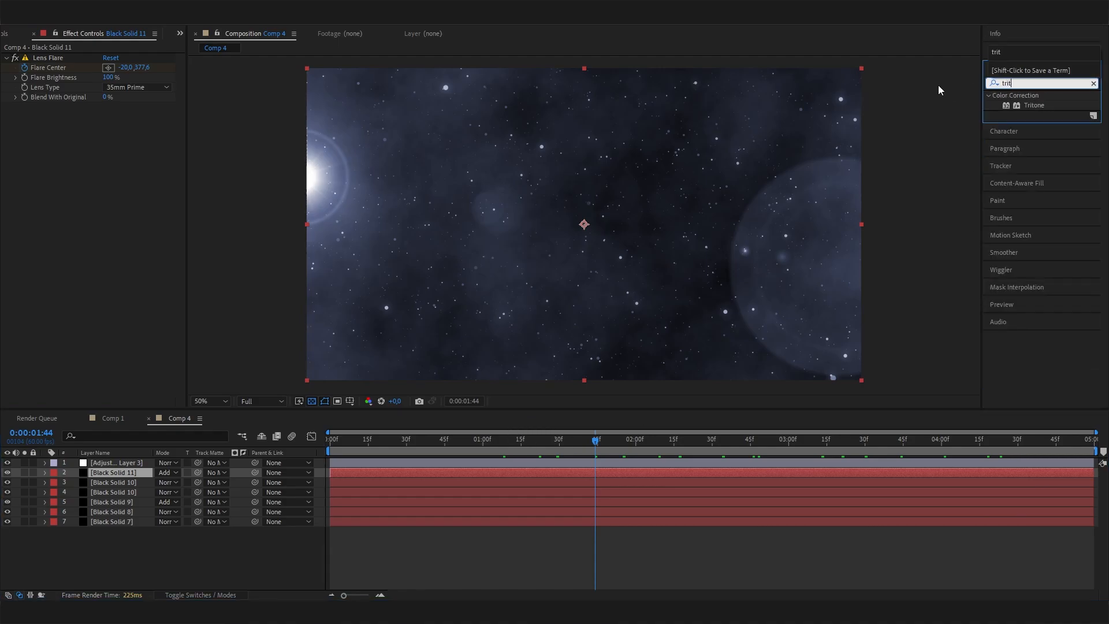
{"action": "double_click", "coordinate": [1041, 105]}
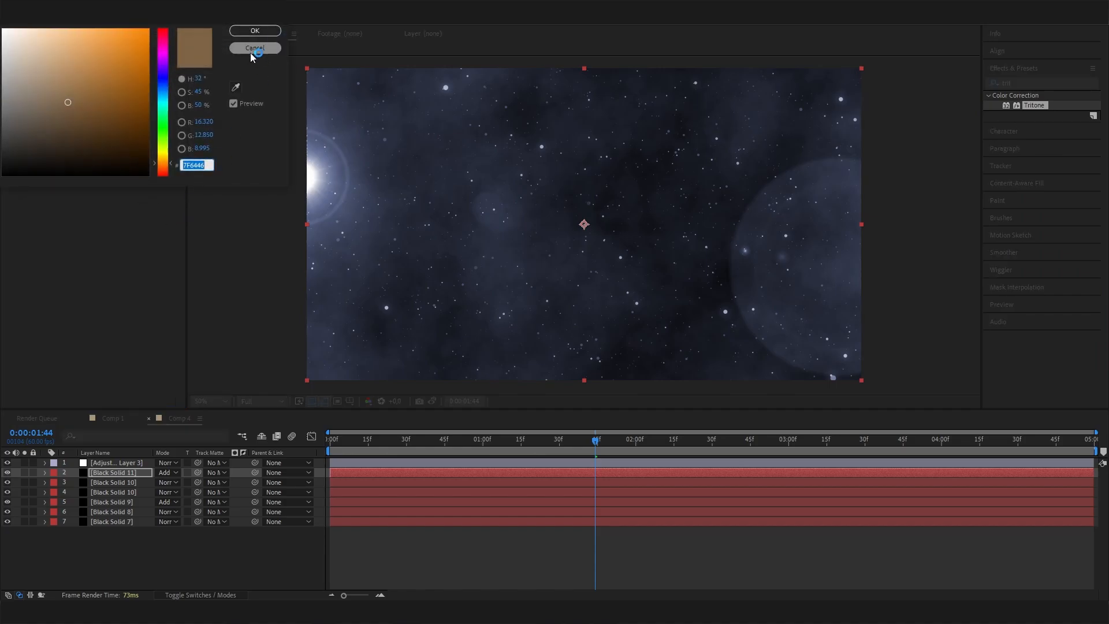
Set the flare's Tritone midtones to 202431, sampled from the dark sky, and scrub to check the tint
{"action": "left_click", "coordinate": [236, 103]}
{"action": "left_click", "coordinate": [236, 86]}
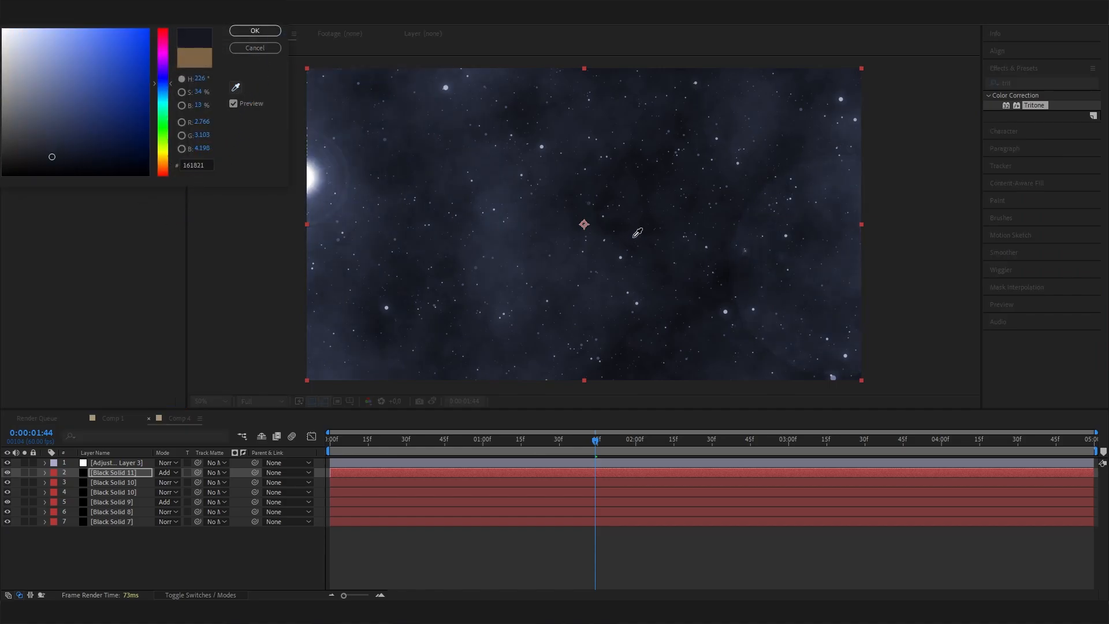
{"action": "left_click", "coordinate": [587, 269]}
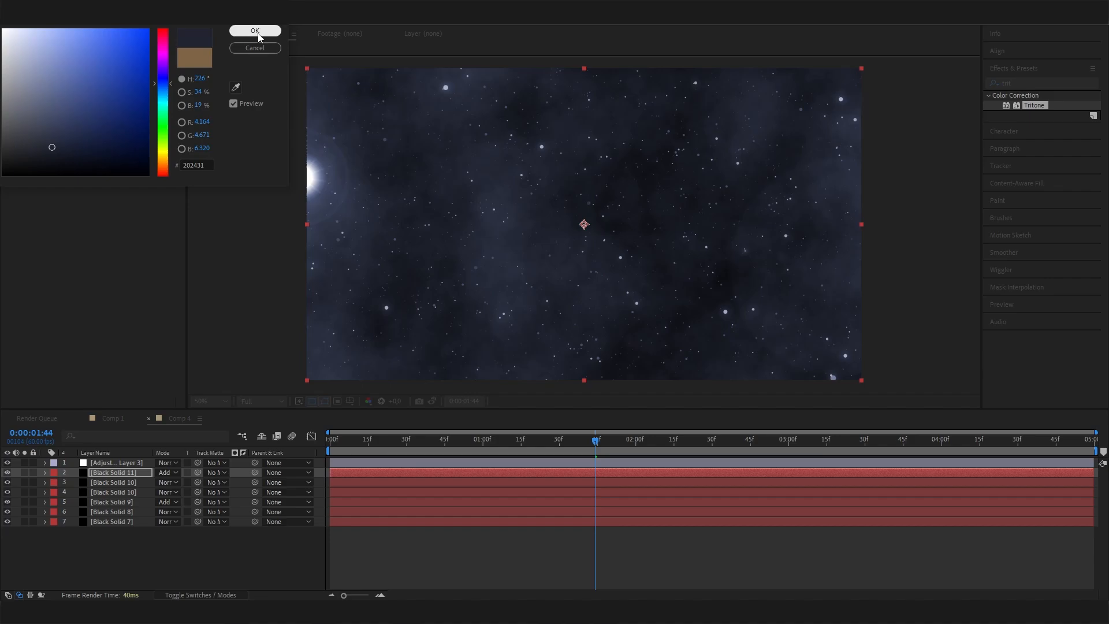
{"action": "left_click", "coordinate": [254, 31]}
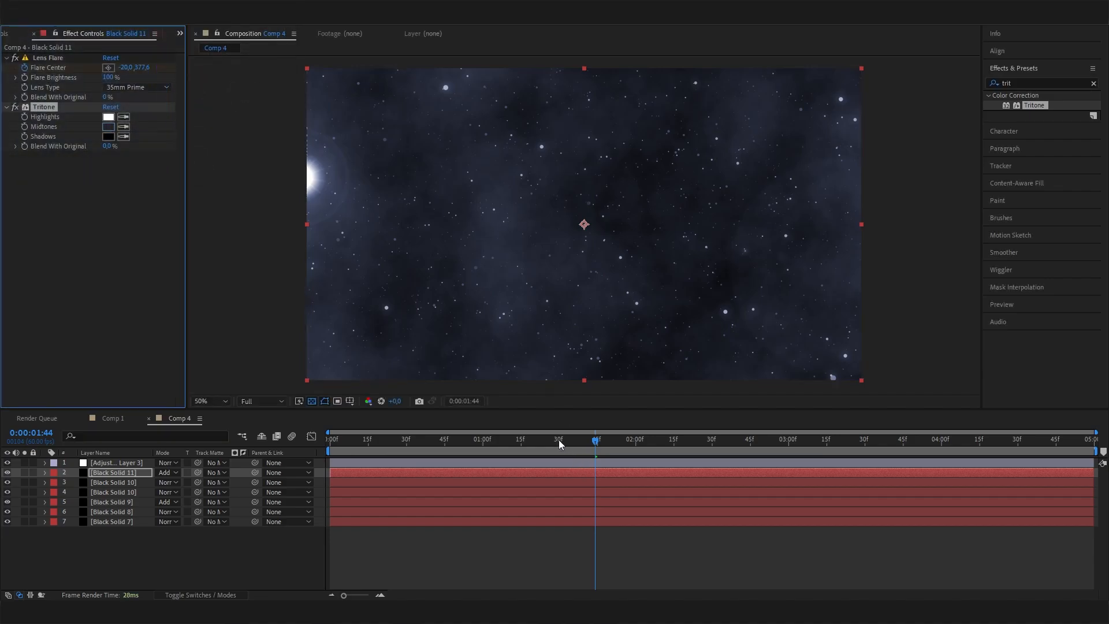
{"action": "left_click_drag", "start_coordinate": [559, 439], "coordinate": [671, 462]}
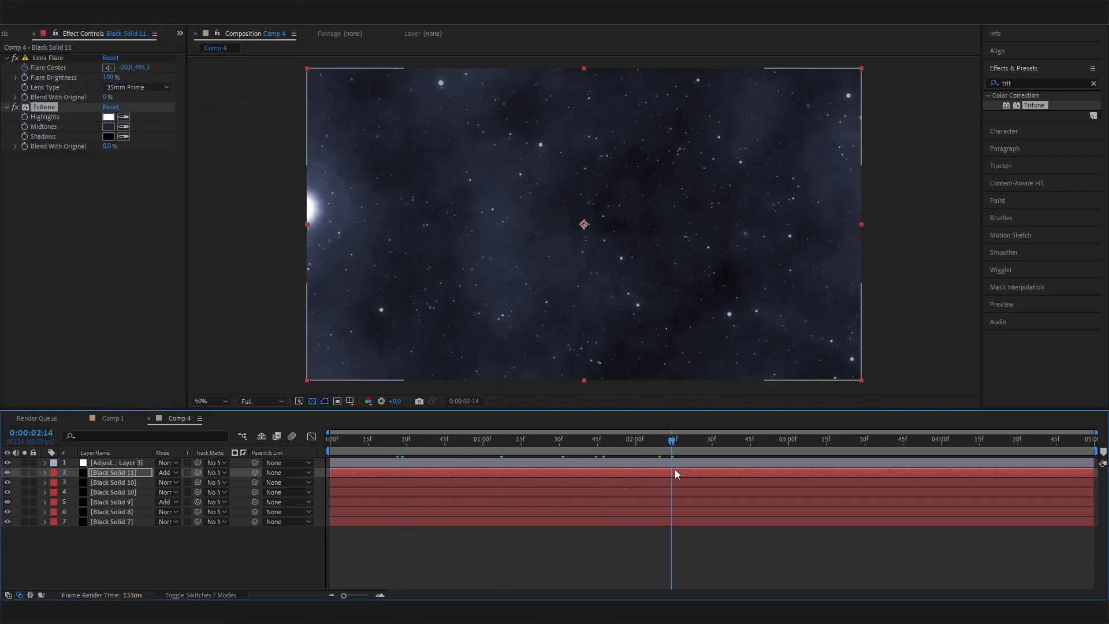
Compare with the flare color in Comp 1 and set the Comp 4 flare's Tritone midtones to the light blue 809EFF
{"action": "left_click", "coordinate": [116, 419]}
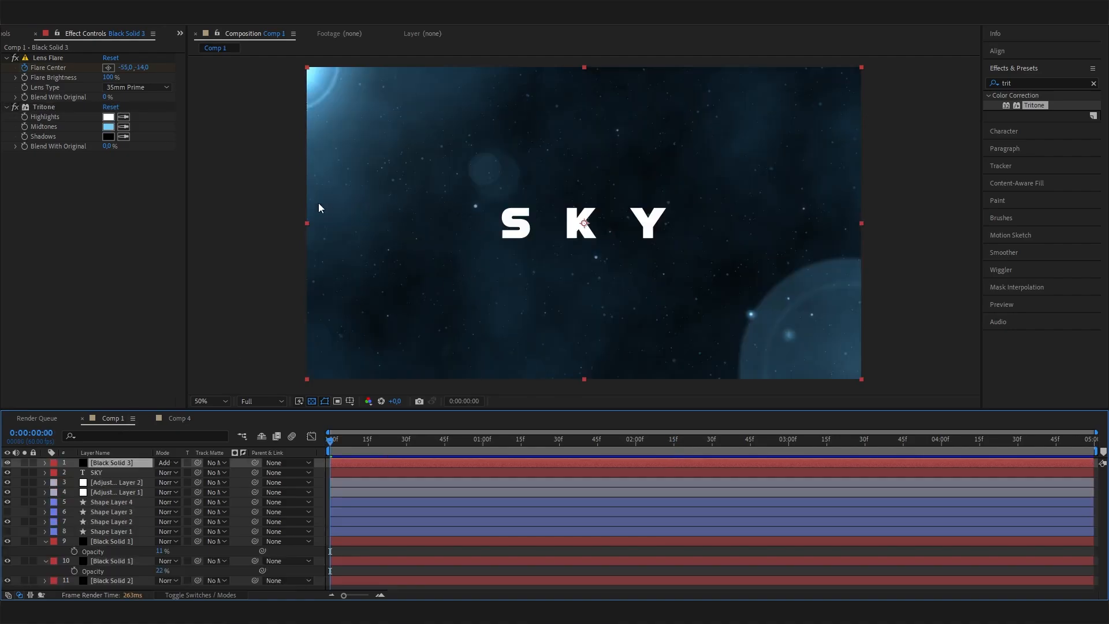
{"action": "left_click", "coordinate": [187, 421]}
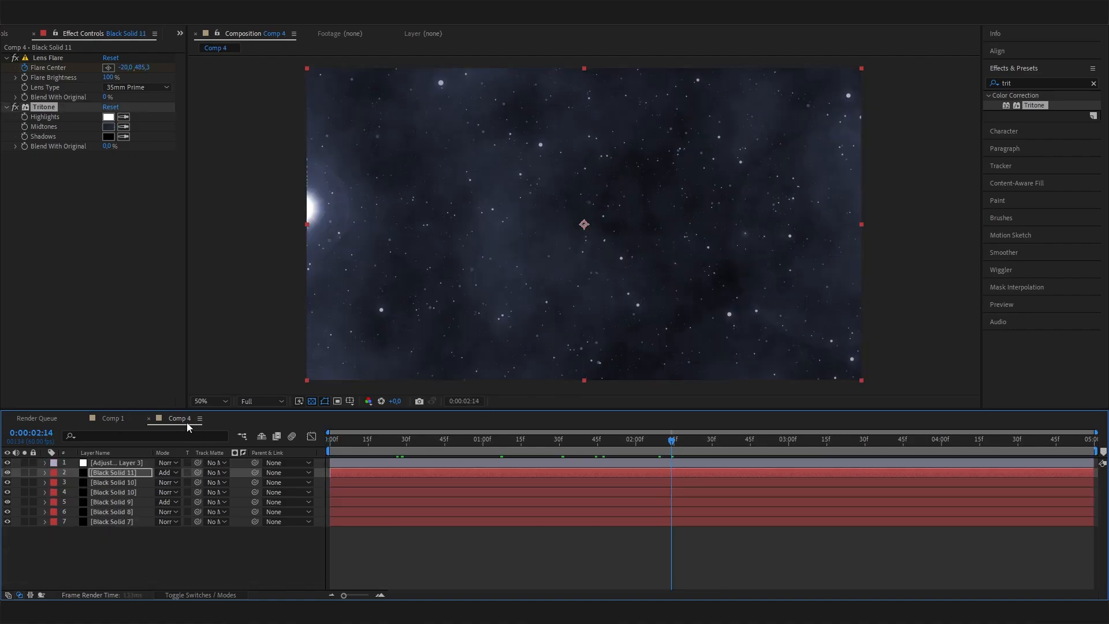
{"action": "left_click", "coordinate": [108, 127]}
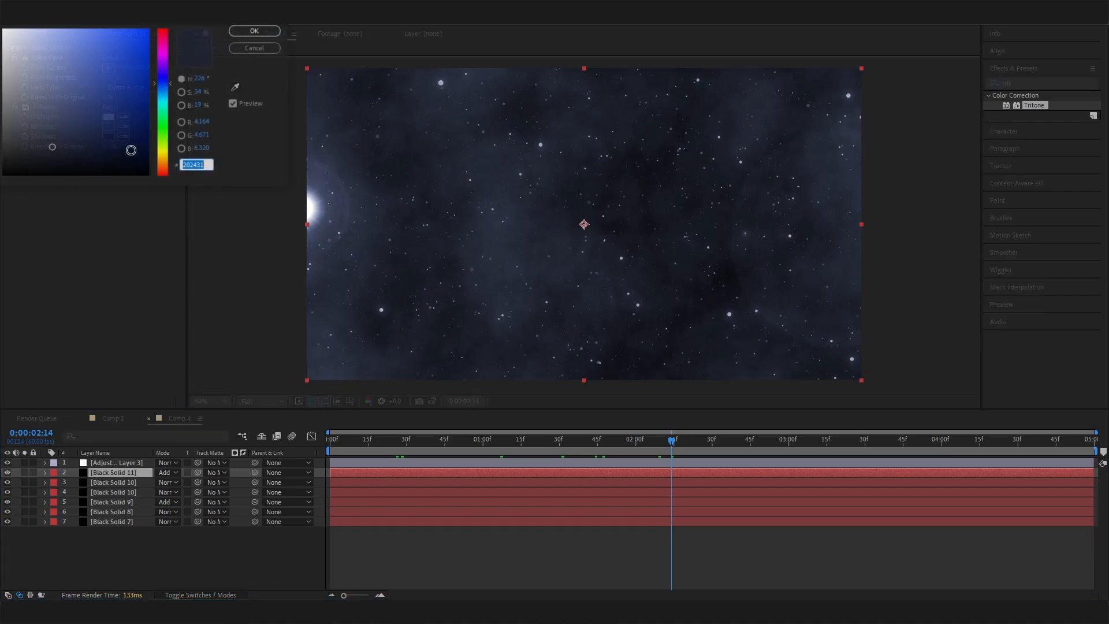
{"action": "left_click", "coordinate": [82, 49]}
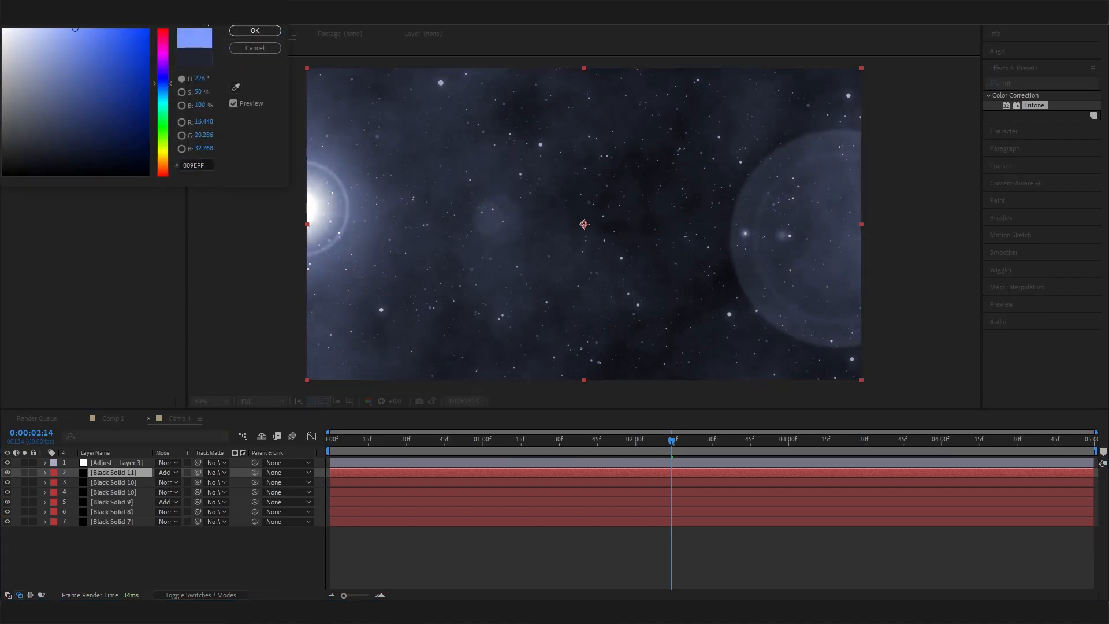
{"action": "left_click", "coordinate": [255, 30]}
Move Adjustment Layer 3 directly below the Black Solid 11 flare layer
{"action": "left_click", "coordinate": [130, 489]}
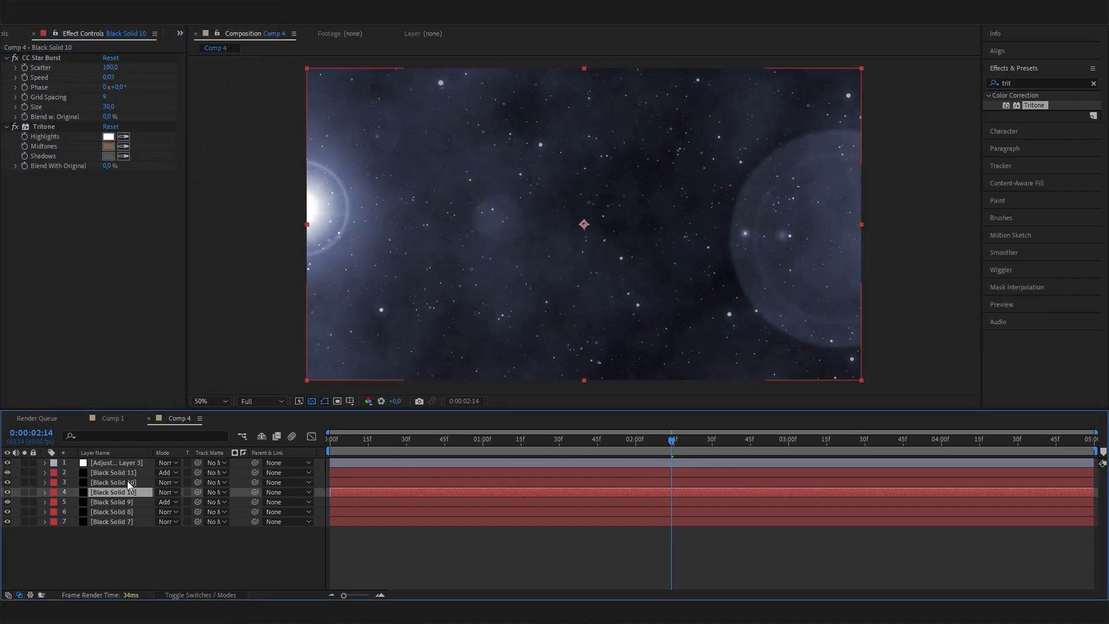
{"action": "left_click_drag", "start_coordinate": [125, 467], "coordinate": [121, 482]}
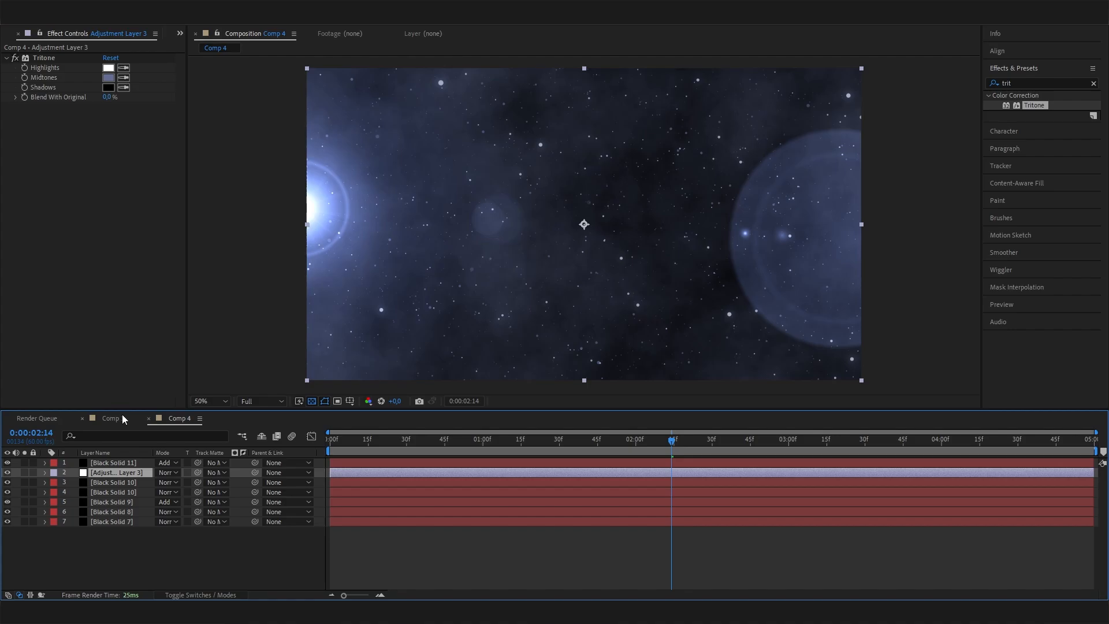
Look up the Tritone midtones hex code 245374 on Adjustment Layer 1 in Comp 1
{"action": "left_click", "coordinate": [118, 419]}
{"action": "left_click", "coordinate": [129, 485]}
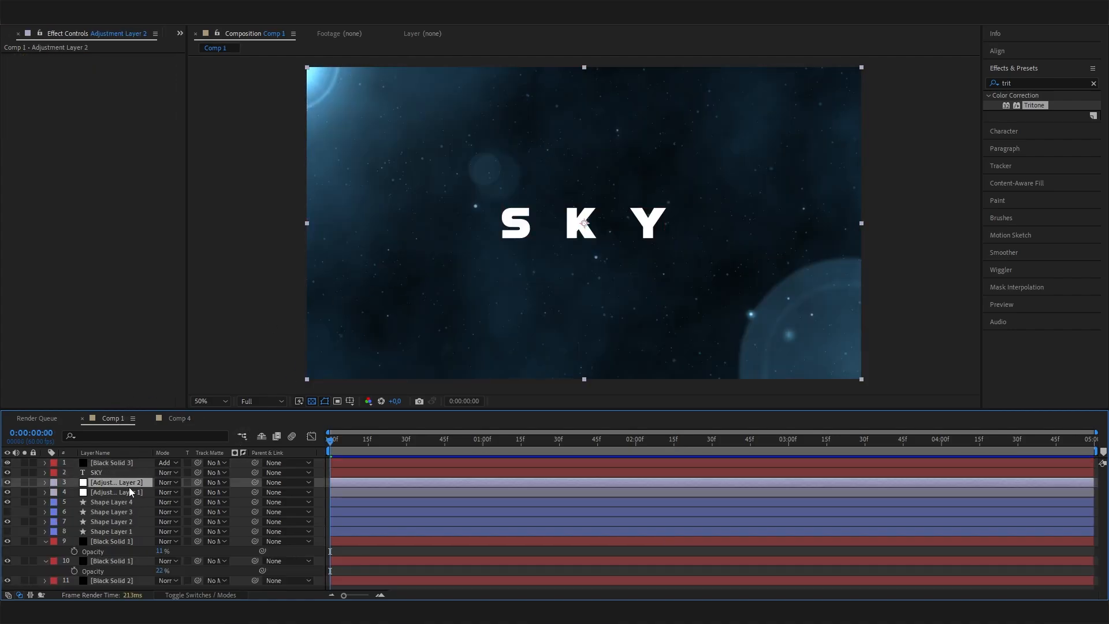
{"action": "left_click", "coordinate": [129, 491]}
{"action": "left_click", "coordinate": [112, 82]}
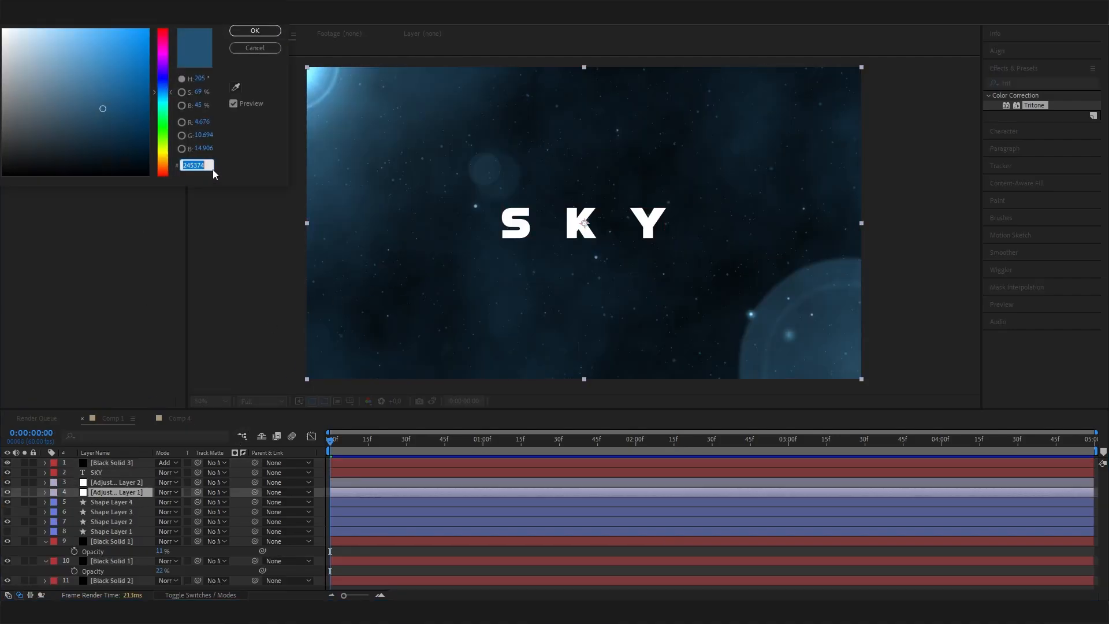
{"action": "left_click", "coordinate": [254, 30]}
Set the Tritone midtones of Adjustment Layer 3 in Comp 4 to 245374 and copy the hex code
{"action": "left_click", "coordinate": [177, 418]}
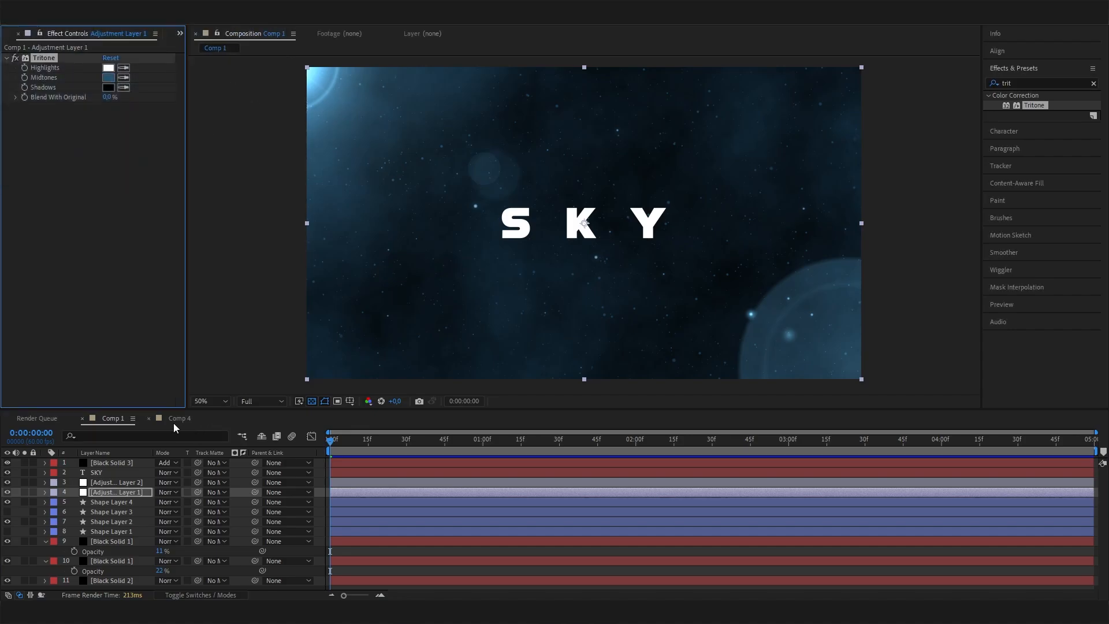
{"action": "left_click", "coordinate": [108, 77]}
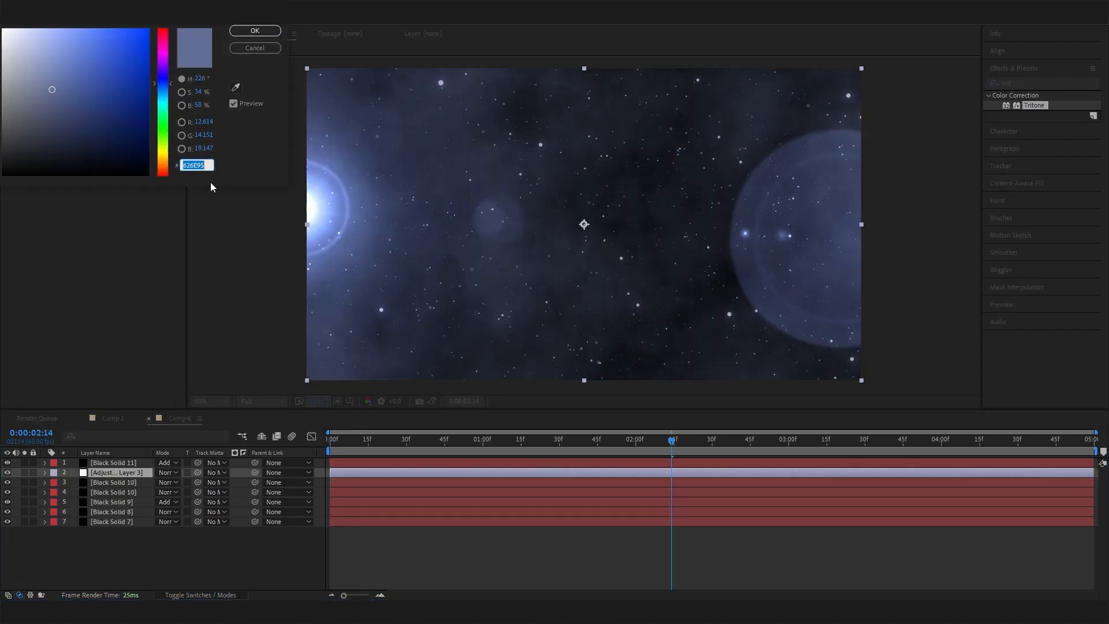
{"action": "type", "text": "245374"}
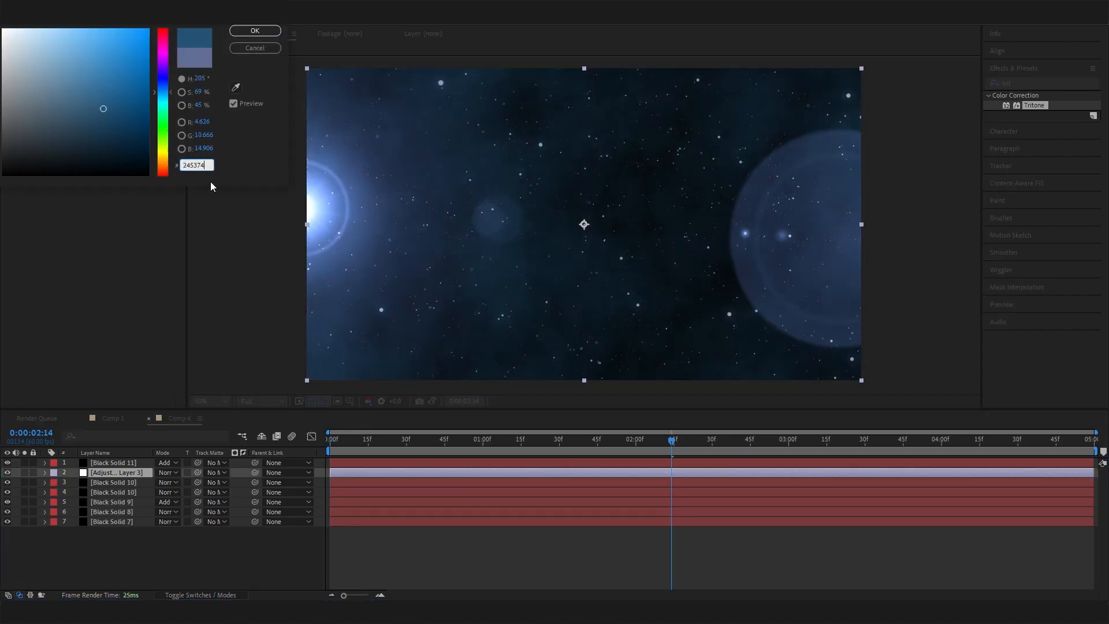
{"action": "double_click", "coordinate": [206, 163]}
{"action": "key", "text": "ctrl+c"}
{"action": "left_click", "coordinate": [255, 31]}
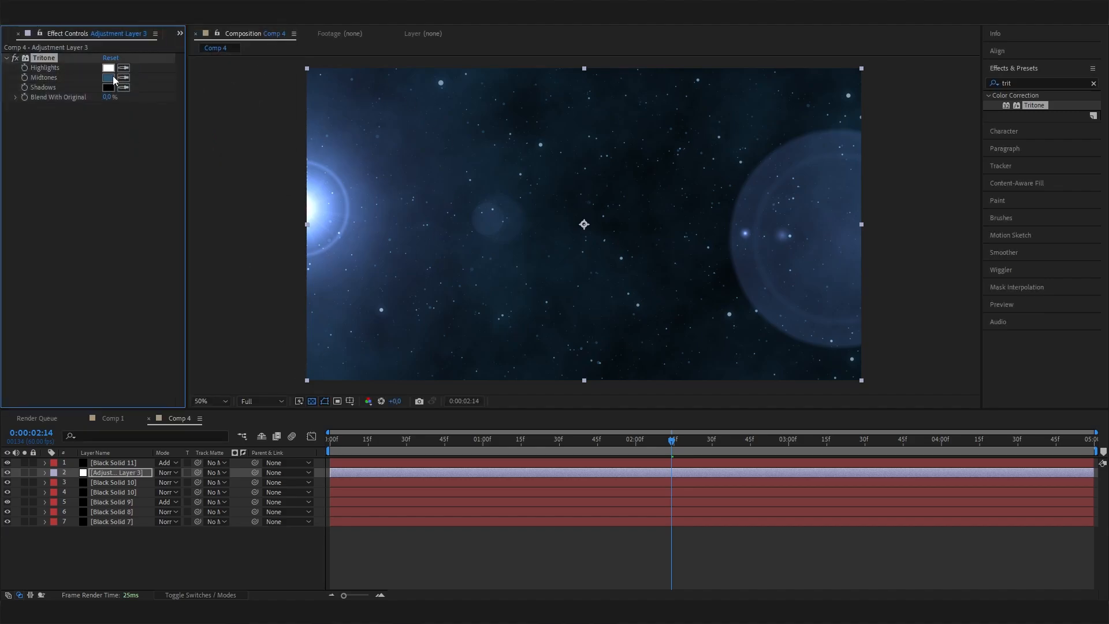
Paste 245374 into the Black Solid 11 flare's Tritone midtones, brighten it to about 3E87BB, and scrub to check the tint
{"action": "left_click", "coordinate": [130, 463]}
{"action": "left_click", "coordinate": [108, 126]}
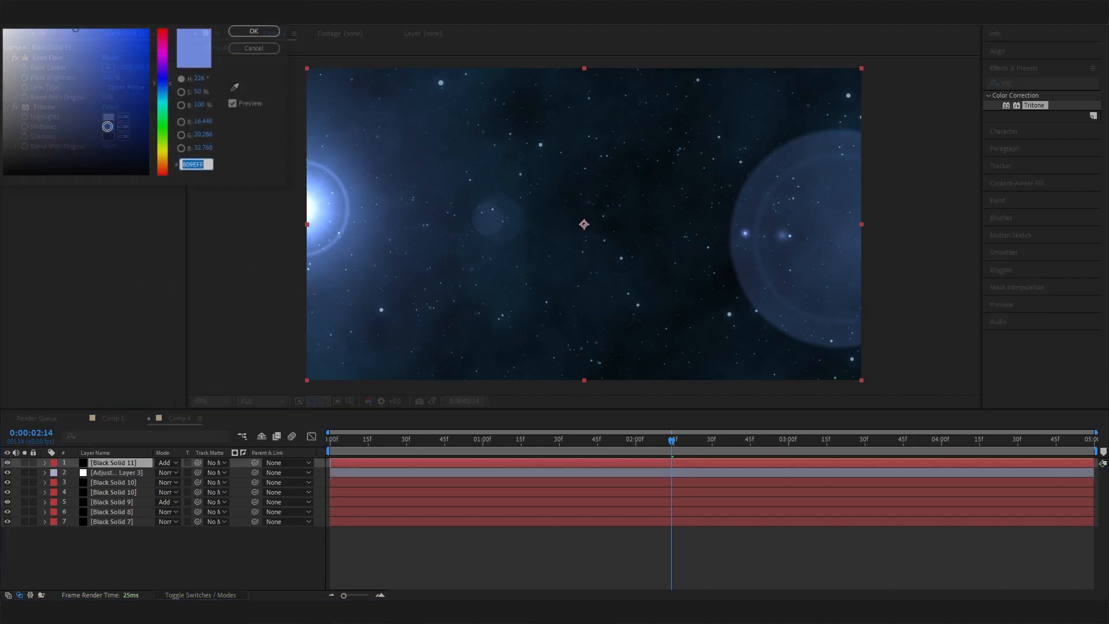
{"action": "key", "text": "ctrl+v"}
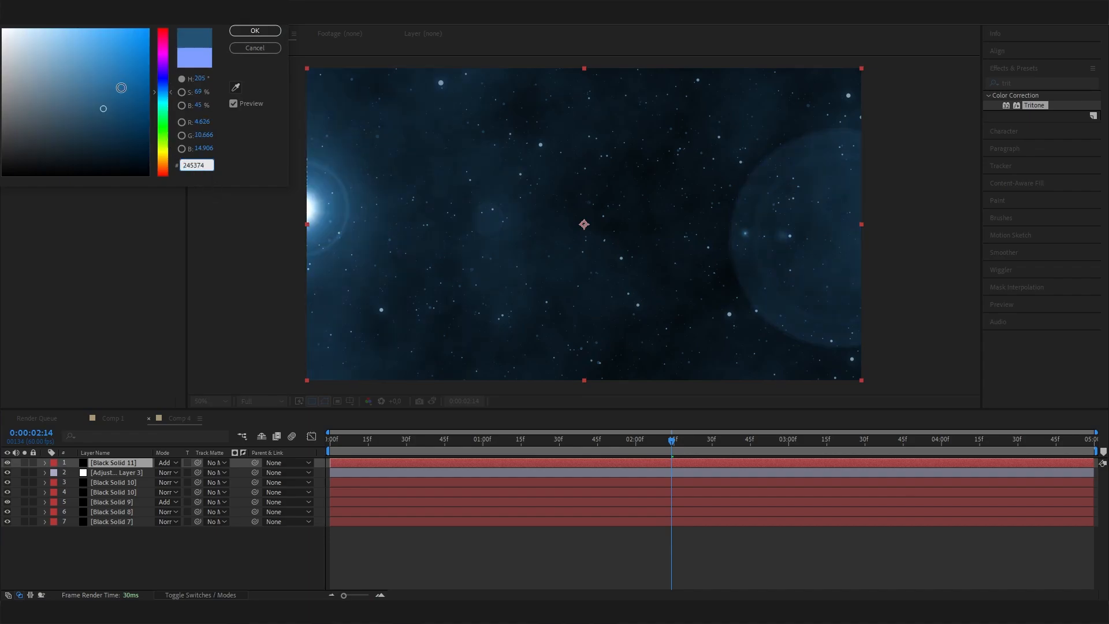
{"action": "left_click", "coordinate": [100, 68]}
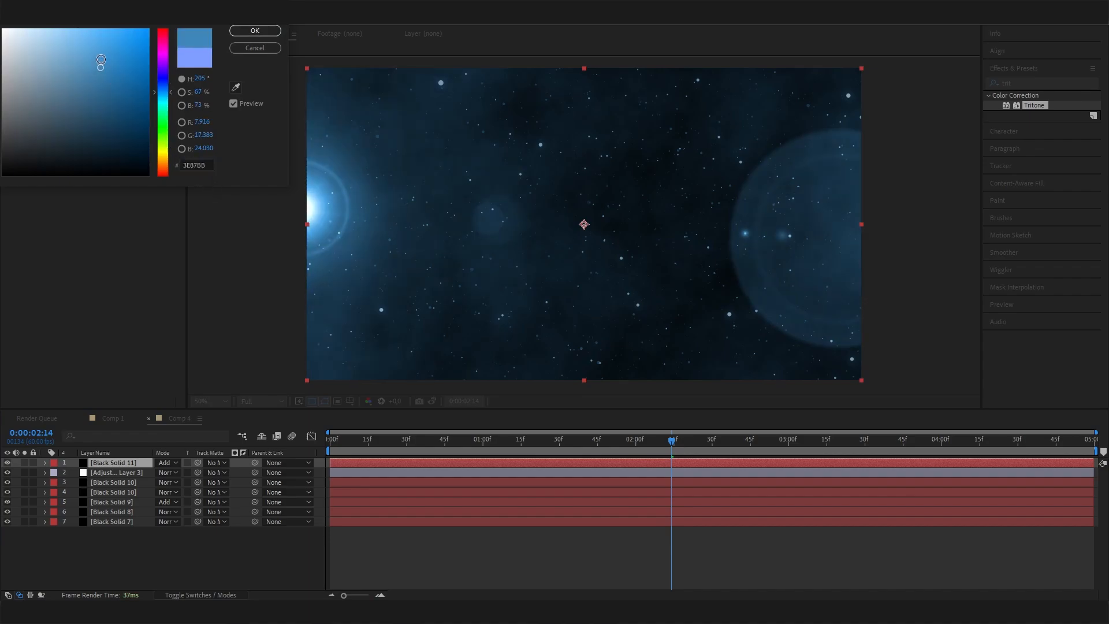
{"action": "left_click", "coordinate": [244, 35]}
{"action": "left_click_drag", "start_coordinate": [666, 446], "coordinate": [743, 471]}
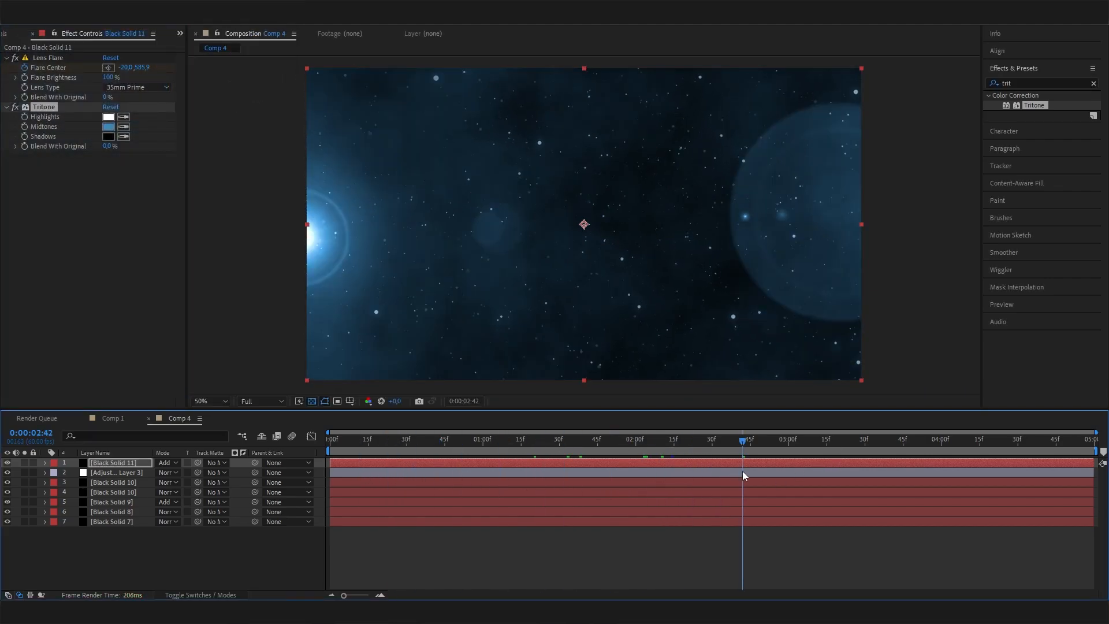
Show source names for the Comp 4 layers and play Comp 1 to review its SKY title
{"action": "left_click", "coordinate": [97, 452]}
{"action": "left_click", "coordinate": [110, 464]}
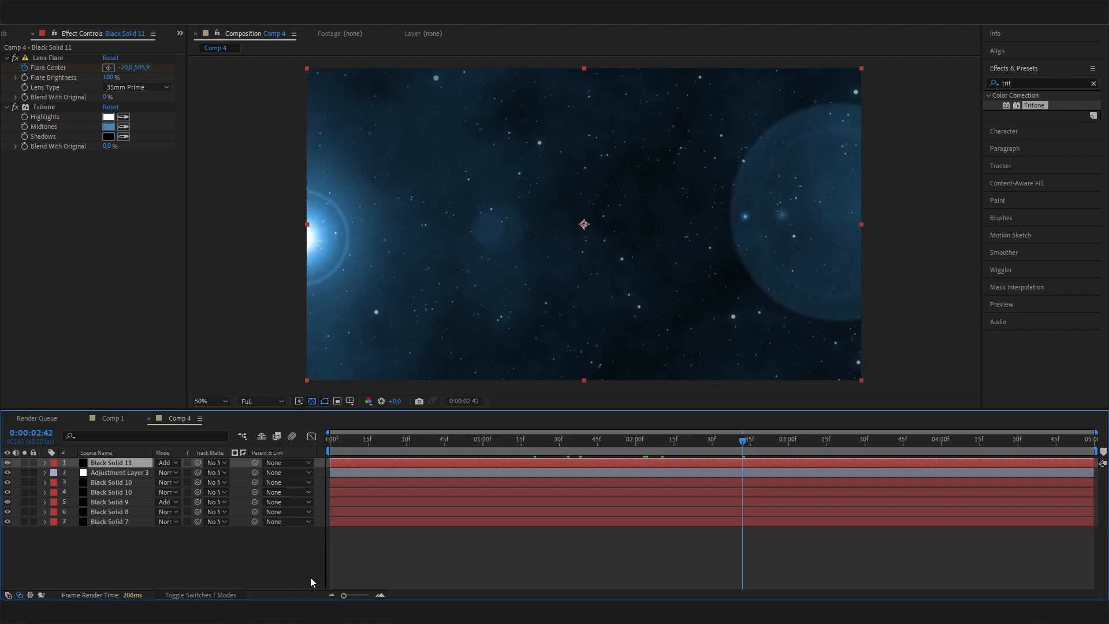
{"action": "right_click", "coordinate": [264, 546]}
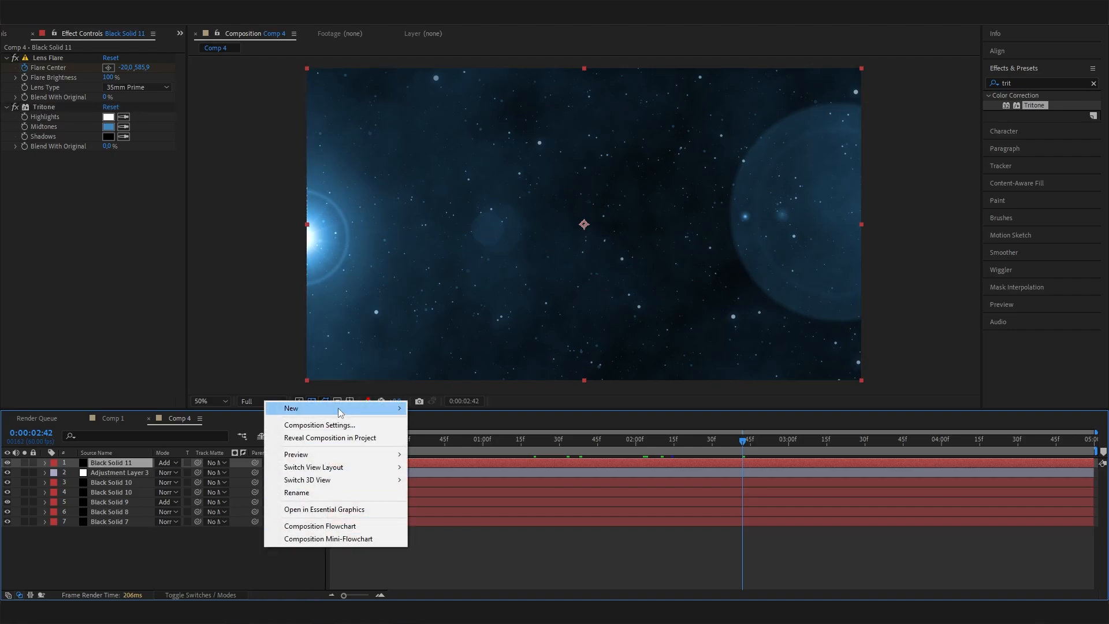
{"action": "mouse_move", "coordinate": [363, 407]}
{"action": "left_click", "coordinate": [115, 418]}
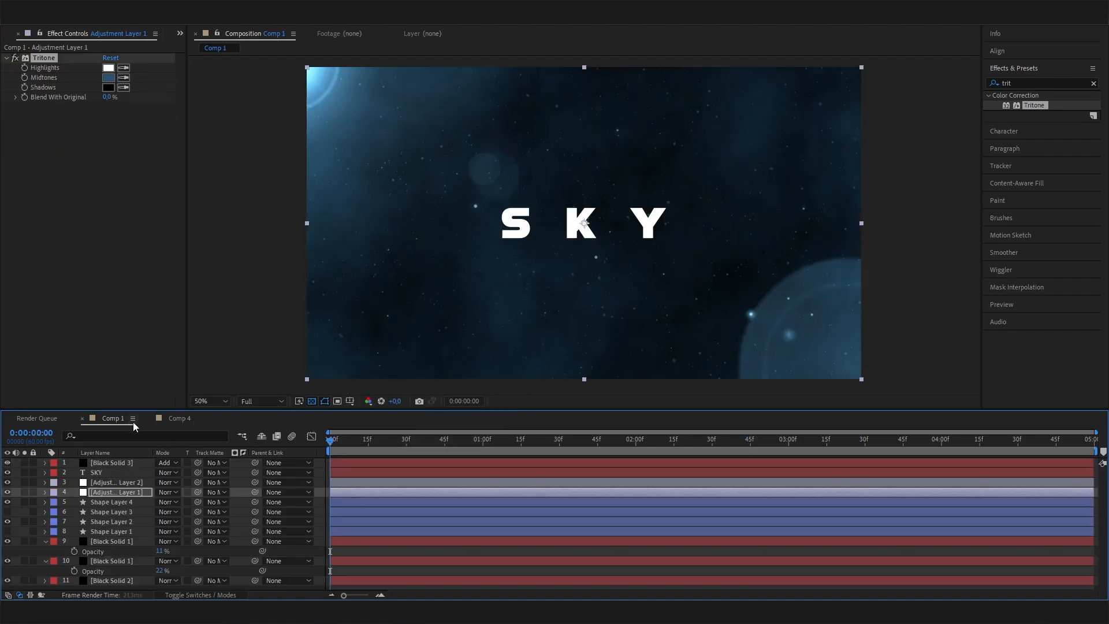
{"action": "key", "text": "space"}
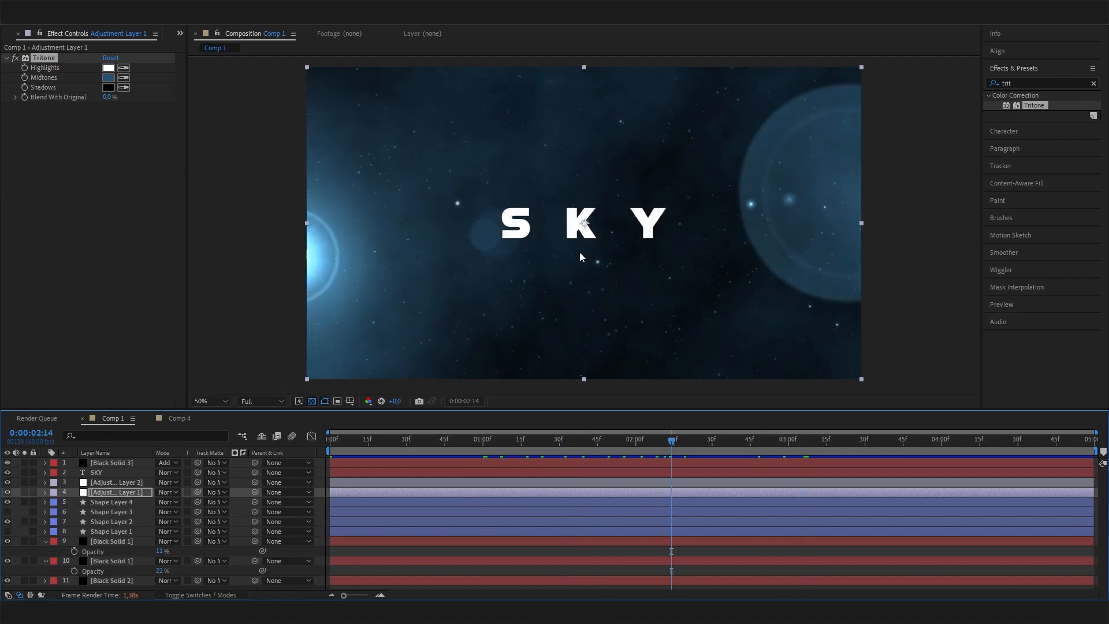
Return to Comp 4 and add a new text layer reading SKY
{"action": "left_click", "coordinate": [184, 420]}
{"action": "right_click", "coordinate": [180, 536]}
{"action": "mouse_move", "coordinate": [196, 418]}
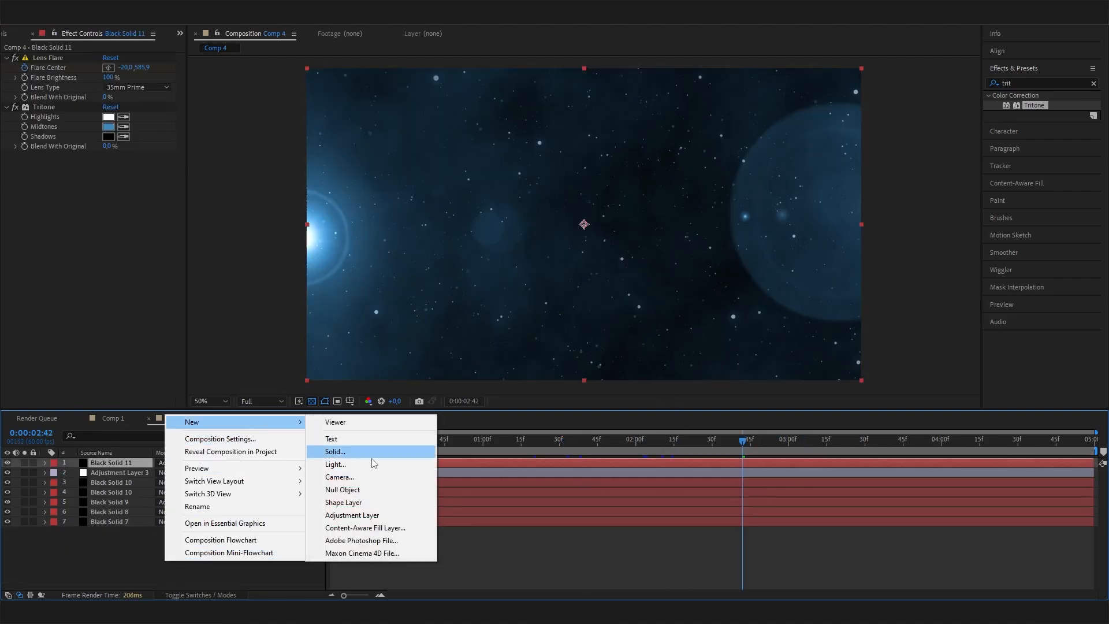
{"action": "left_click", "coordinate": [379, 438]}
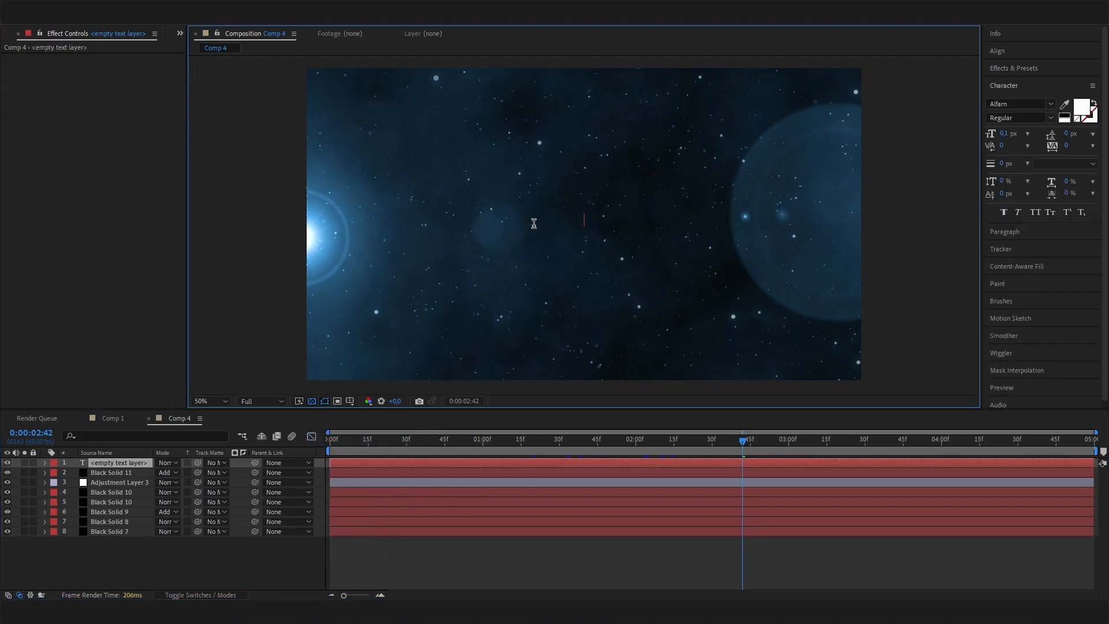
{"action": "type", "text": "SKY"}
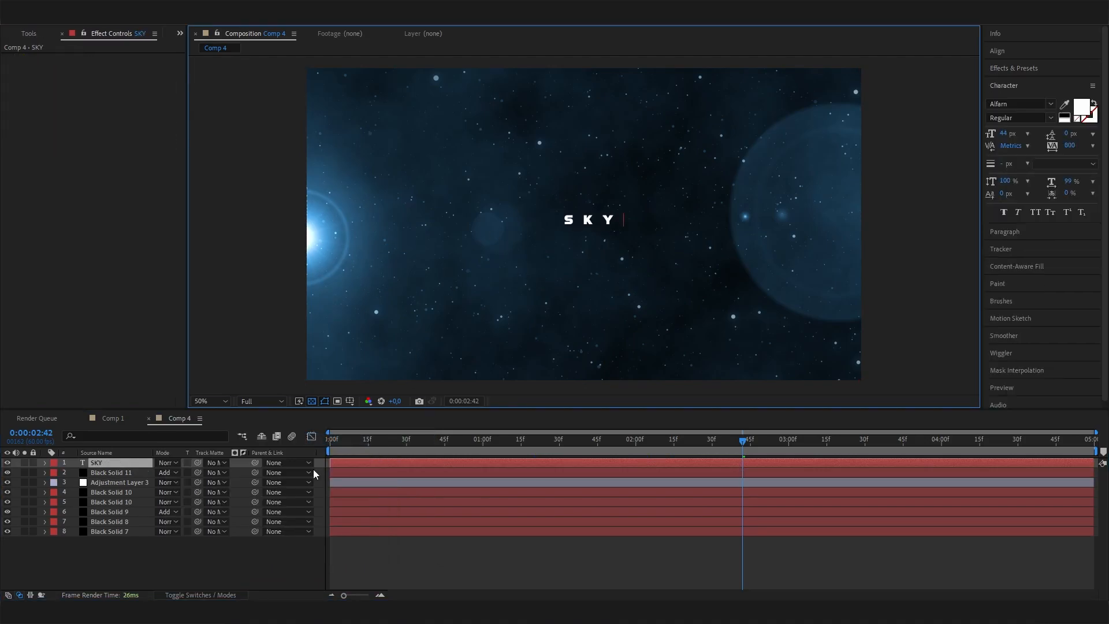
Scale the SKY text to 405% and center it horizontally and vertically in the composition
{"action": "left_click", "coordinate": [142, 465]}
{"action": "key", "text": "s"}
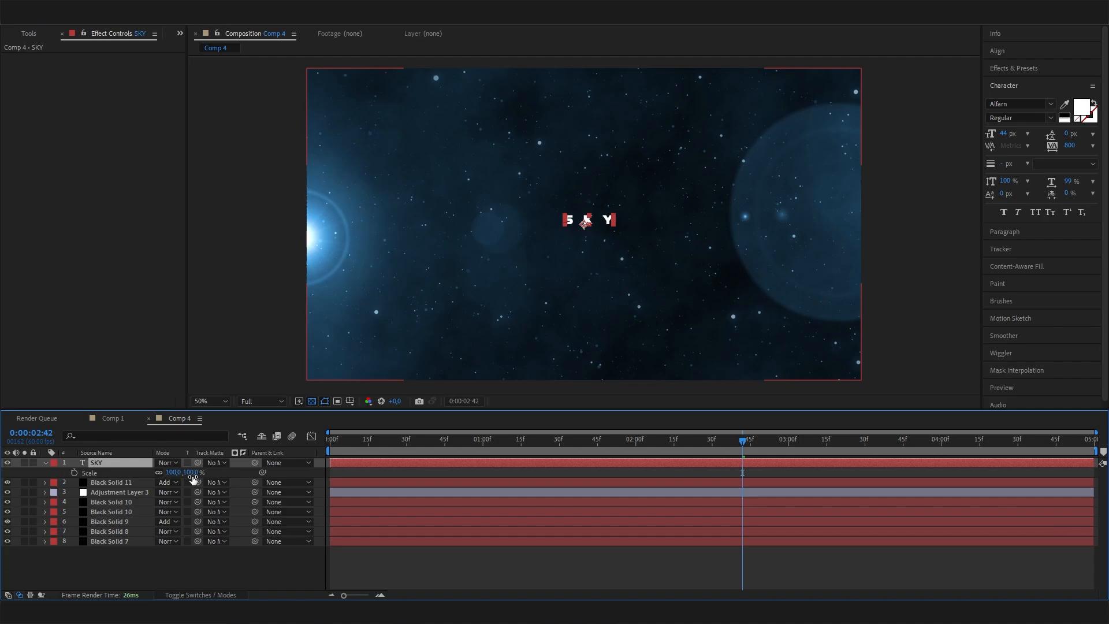
{"action": "left_click_drag", "start_coordinate": [188, 472], "coordinate": [372, 485]}
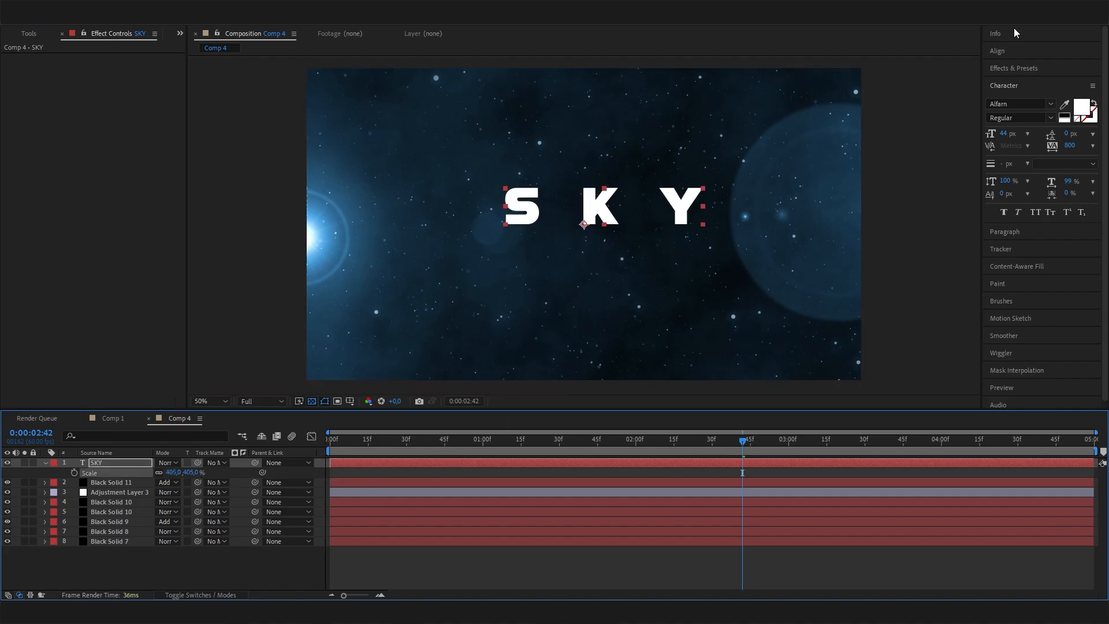
{"action": "left_click", "coordinate": [999, 53]}
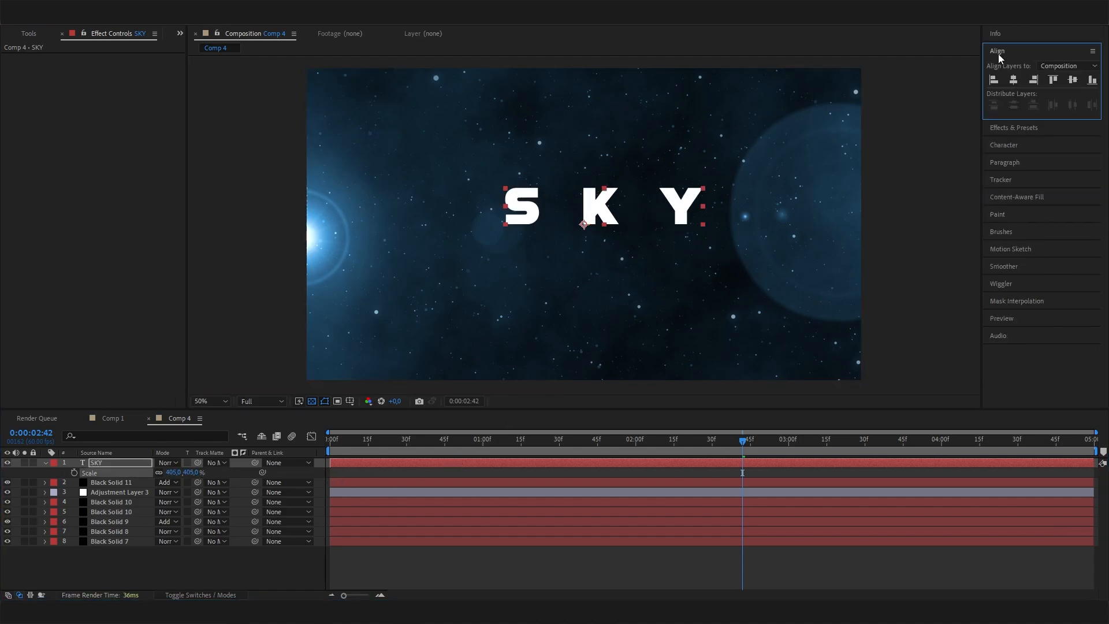
{"action": "left_click", "coordinate": [1018, 80]}
{"action": "left_click", "coordinate": [1073, 80]}
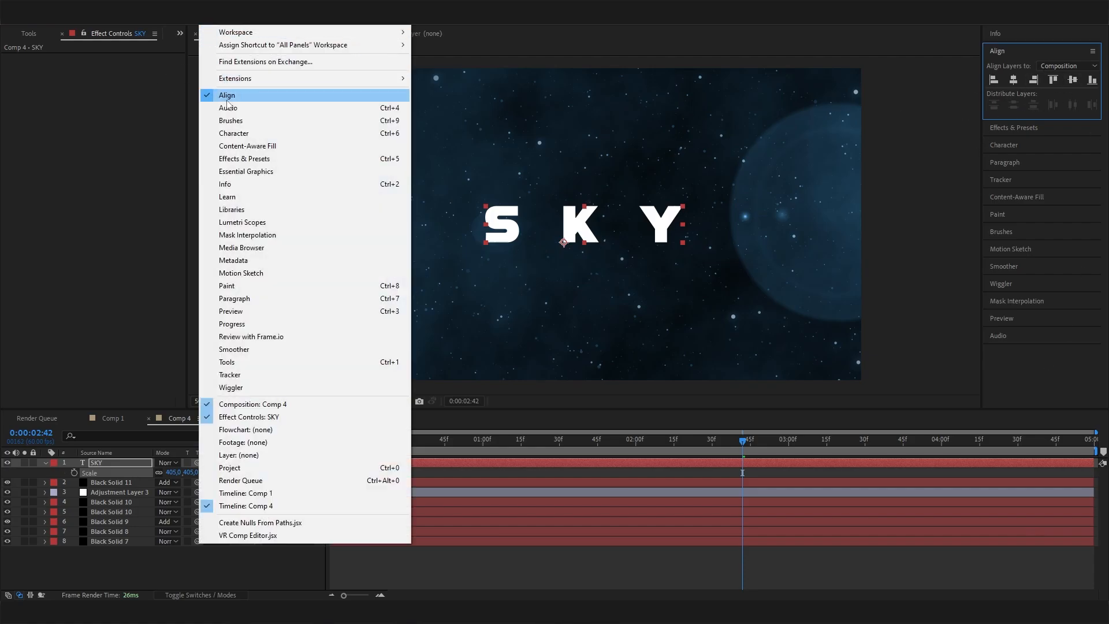
{"action": "left_click", "coordinate": [280, 566]}
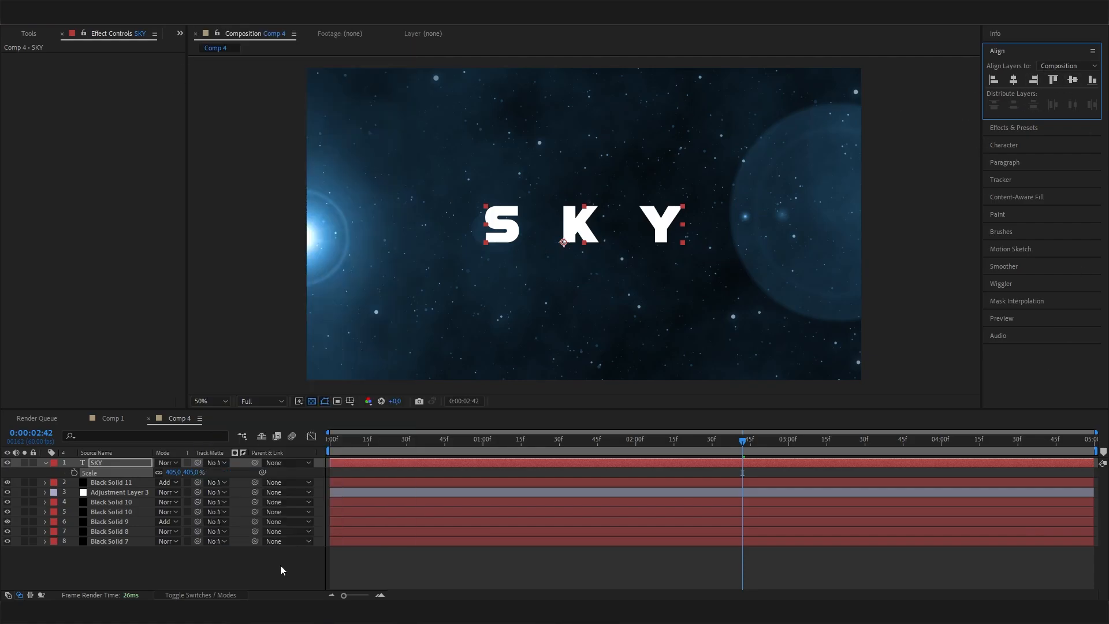
{"action": "left_click", "coordinate": [280, 565]}
Search the presets for "jigg" and apply the Jiggy text animation preset to the SKY layer
{"action": "left_click", "coordinate": [131, 463]}
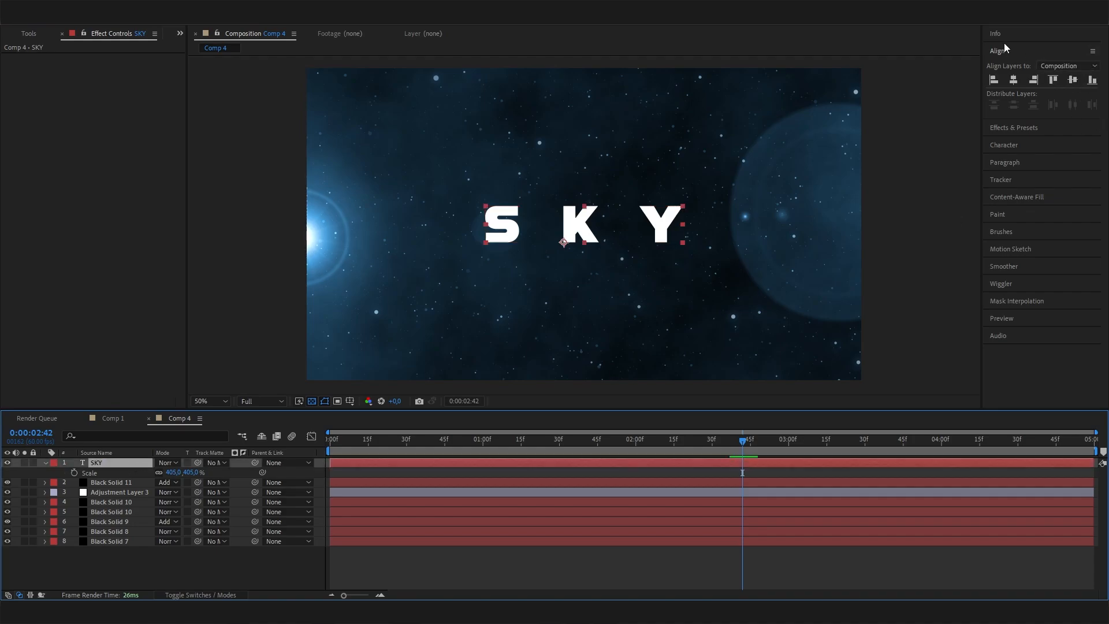
{"action": "left_click", "coordinate": [1039, 128]}
{"action": "left_click", "coordinate": [1025, 82]}
{"action": "type", "text": "trit"}
{"action": "left_click_drag", "start_coordinate": [1025, 83], "coordinate": [959, 88]}
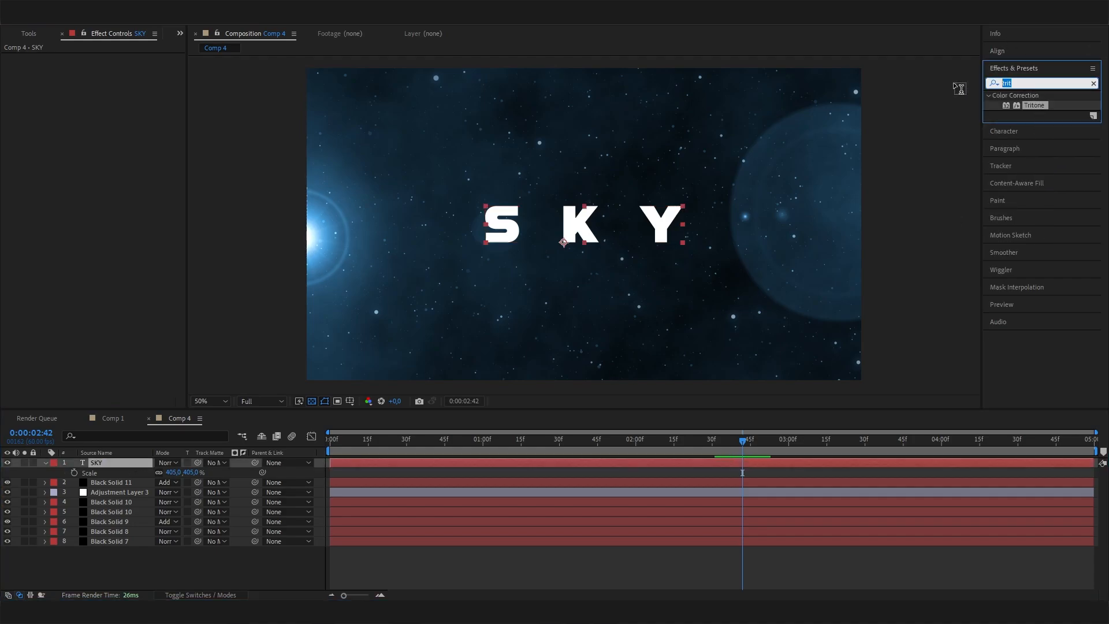
{"action": "type", "text": "jigg"}
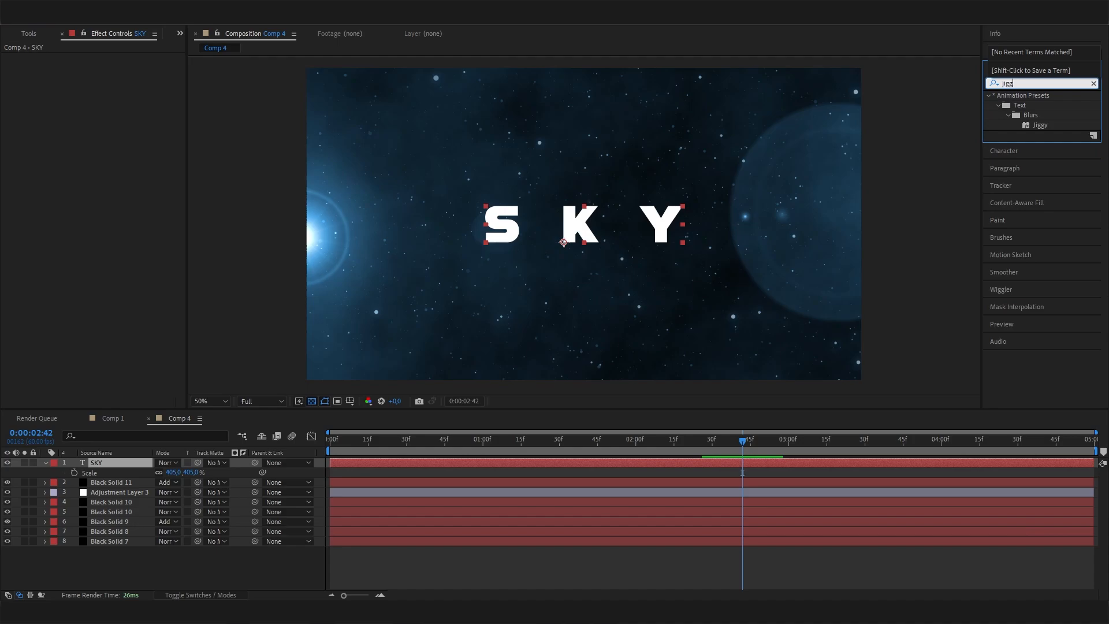
{"action": "left_click", "coordinate": [1040, 124]}
{"action": "left_click_drag", "start_coordinate": [1044, 124], "coordinate": [121, 467]}
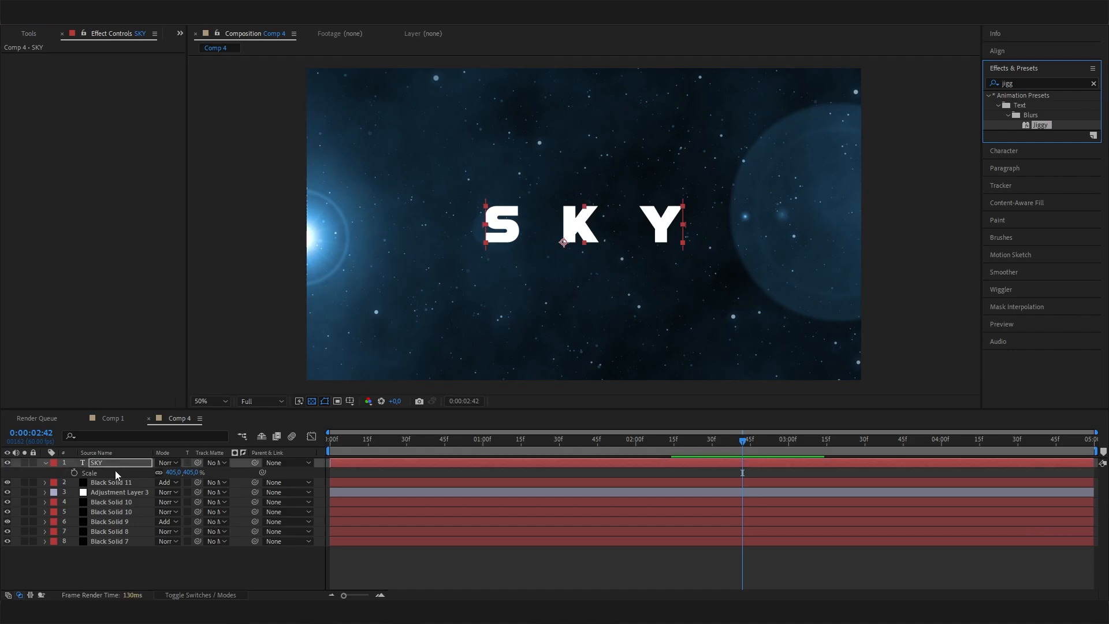
Scrub through Comp 4 to check the Jiggy blur on the SKY text, collapsing the layer's properties
{"action": "left_click_drag", "start_coordinate": [430, 440], "coordinate": [600, 449]}
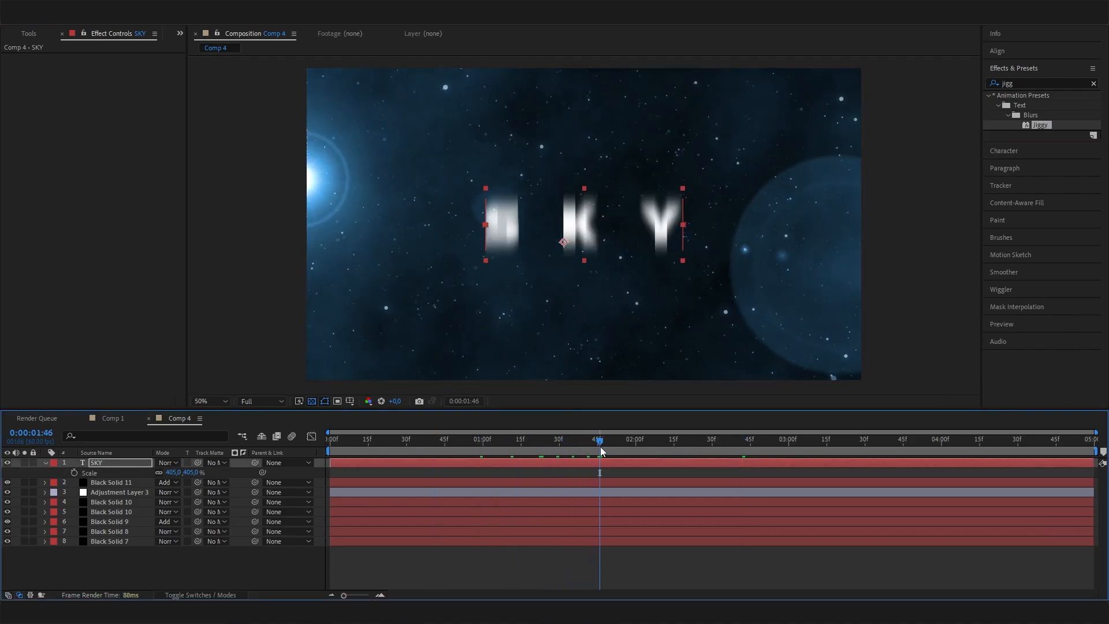
{"action": "left_click", "coordinate": [46, 463]}
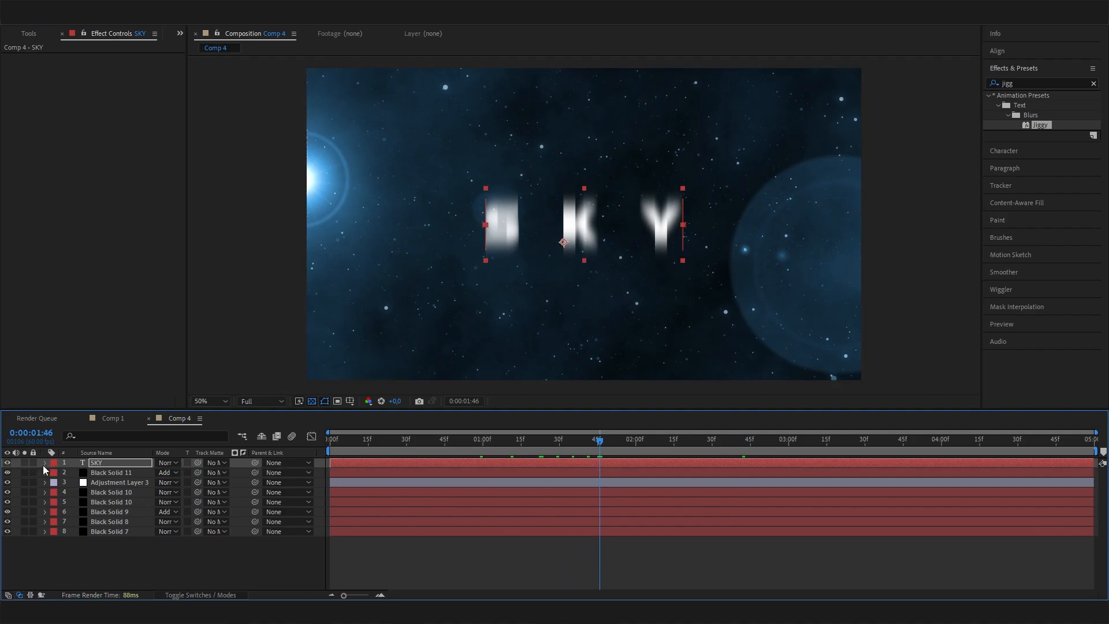
{"action": "left_click_drag", "start_coordinate": [599, 480], "coordinate": [406, 465]}
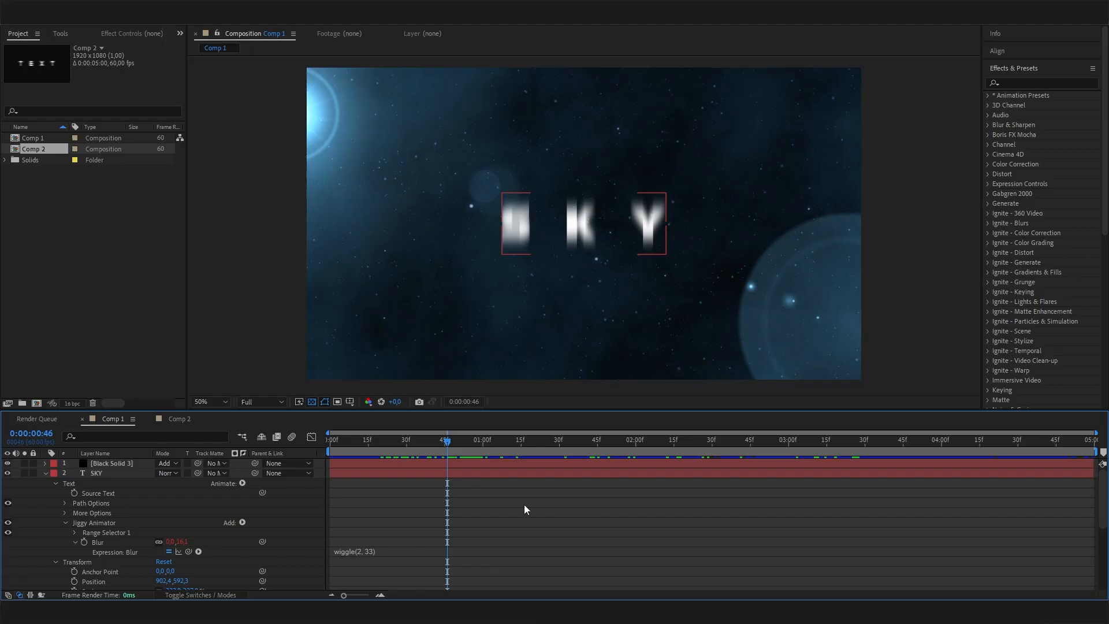
Scrub and play the first second of Comp 1 to examine how the blur animates on its SKY title
{"action": "left_click_drag", "start_coordinate": [432, 443], "coordinate": [379, 456]}
{"action": "key", "text": "space"}
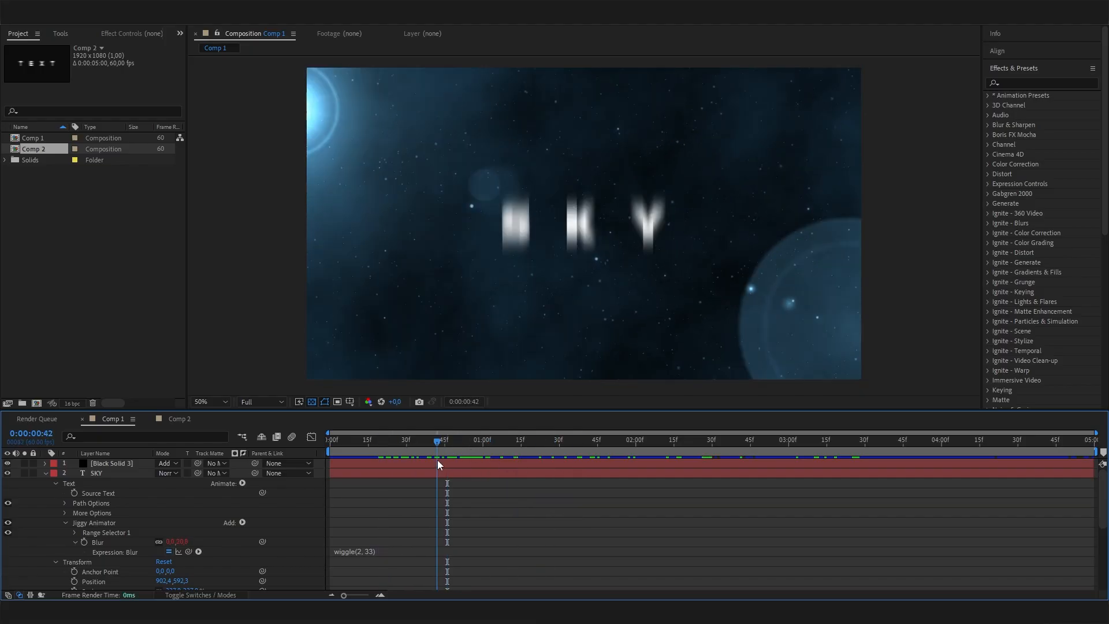
{"action": "key", "text": "space"}
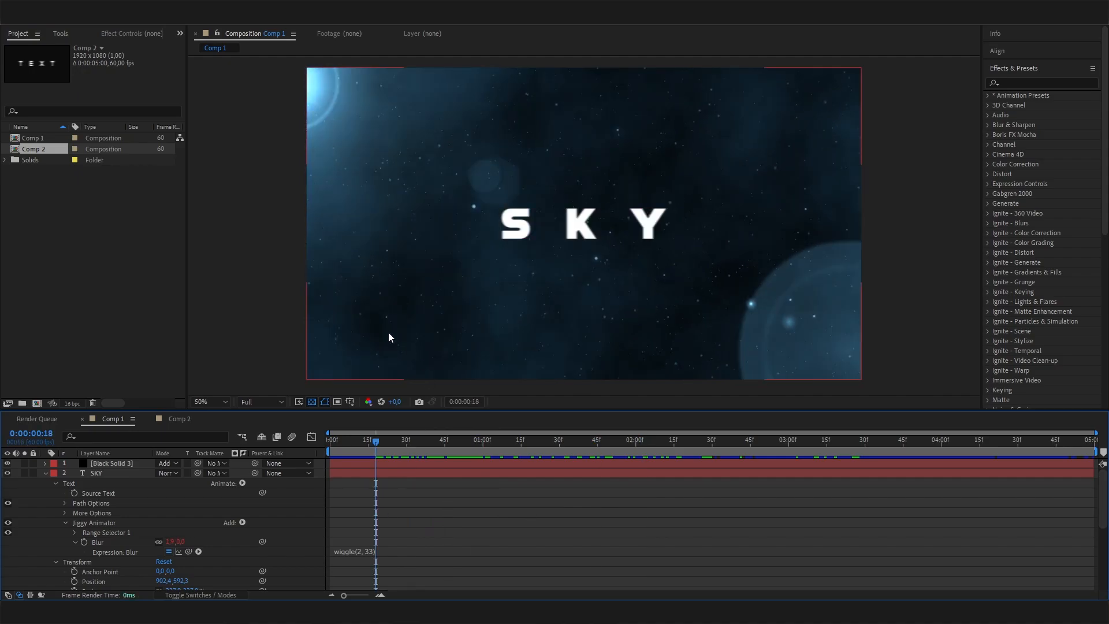
{"action": "left_click_drag", "start_coordinate": [428, 439], "coordinate": [407, 450]}
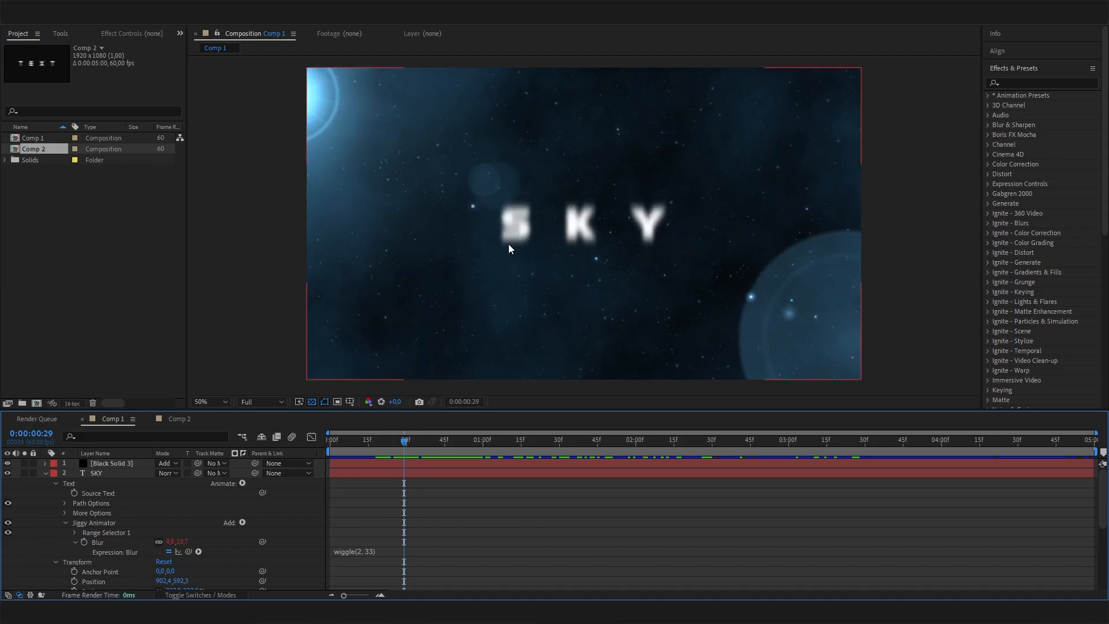
Collapse and reopen the SKY layer and its Jiggy Animator in Comp 1 to examine the Blur expression
{"action": "left_click", "coordinate": [46, 474]}
{"action": "left_click", "coordinate": [46, 474]}
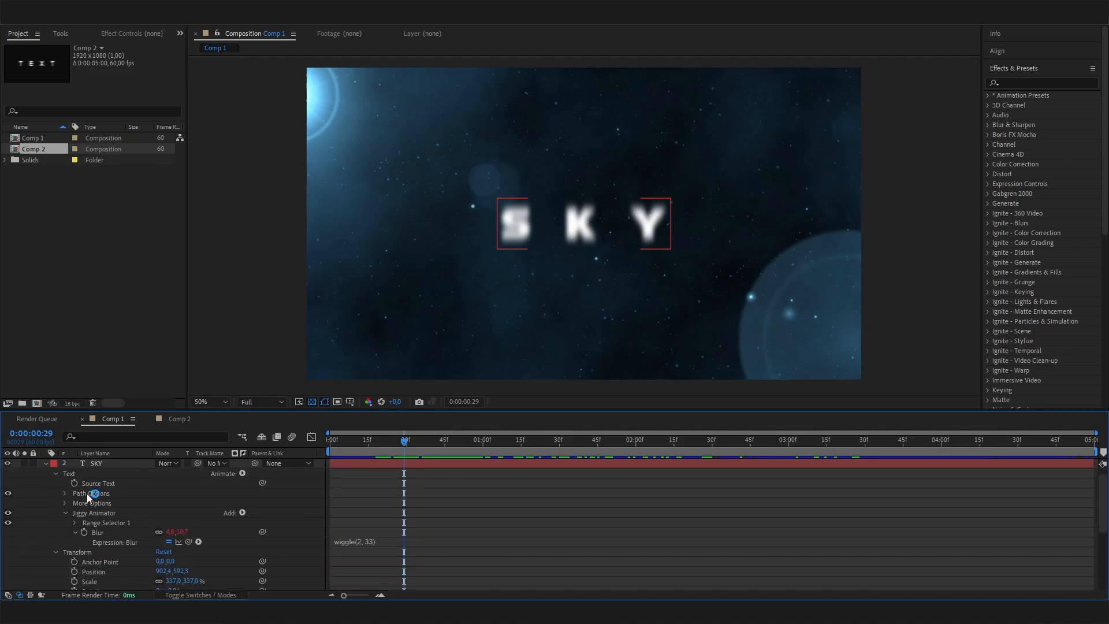
{"action": "left_click", "coordinate": [64, 513]}
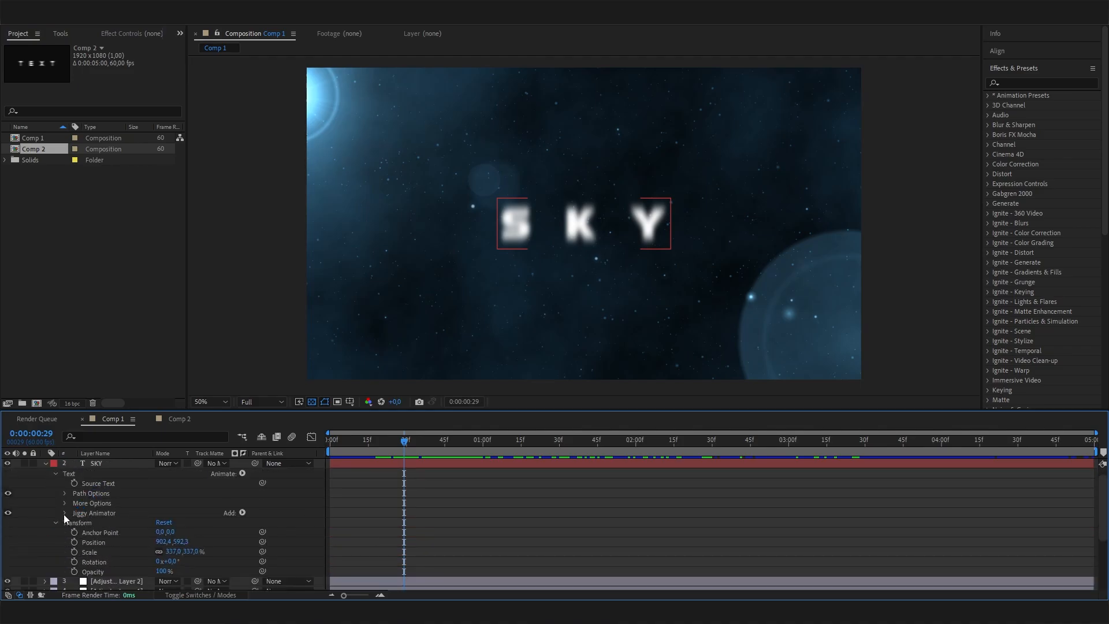
{"action": "left_click", "coordinate": [64, 513]}
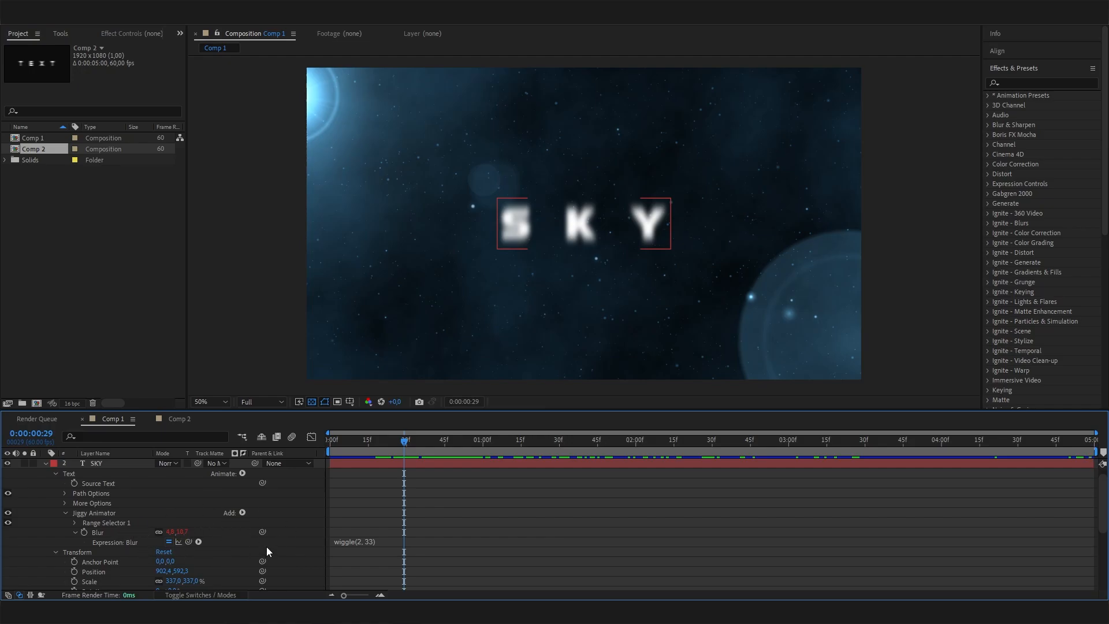
Open the SKY layer's Blur expression to examine its wiggle arguments without changing them, and play Comp 1 from frame 38 to preview the blur
{"action": "left_click", "coordinate": [368, 542]}
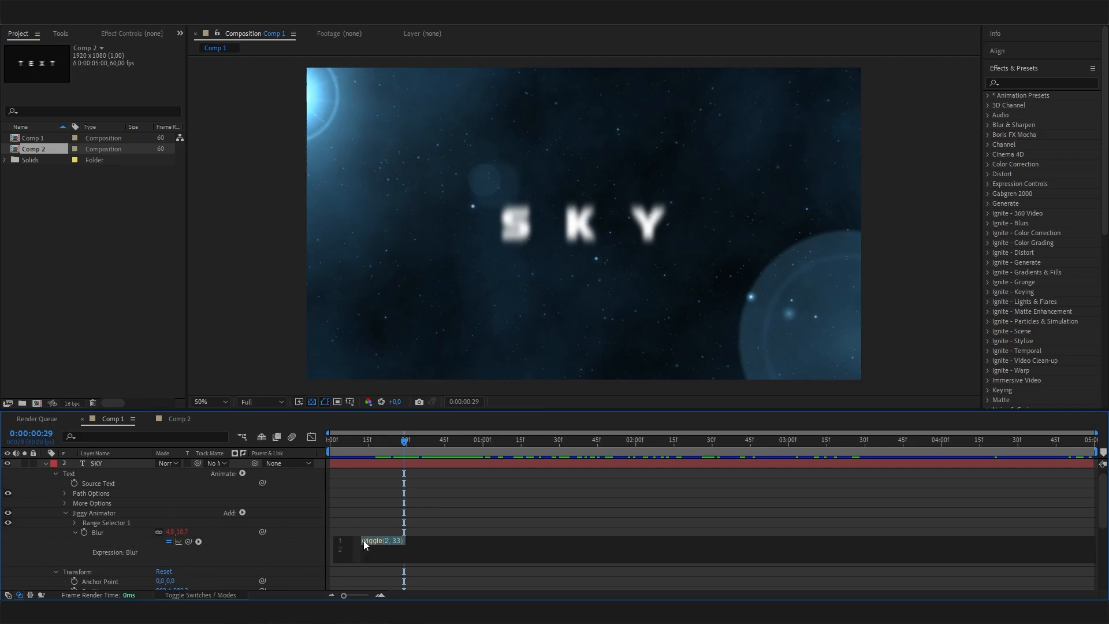
{"action": "left_click", "coordinate": [380, 531]}
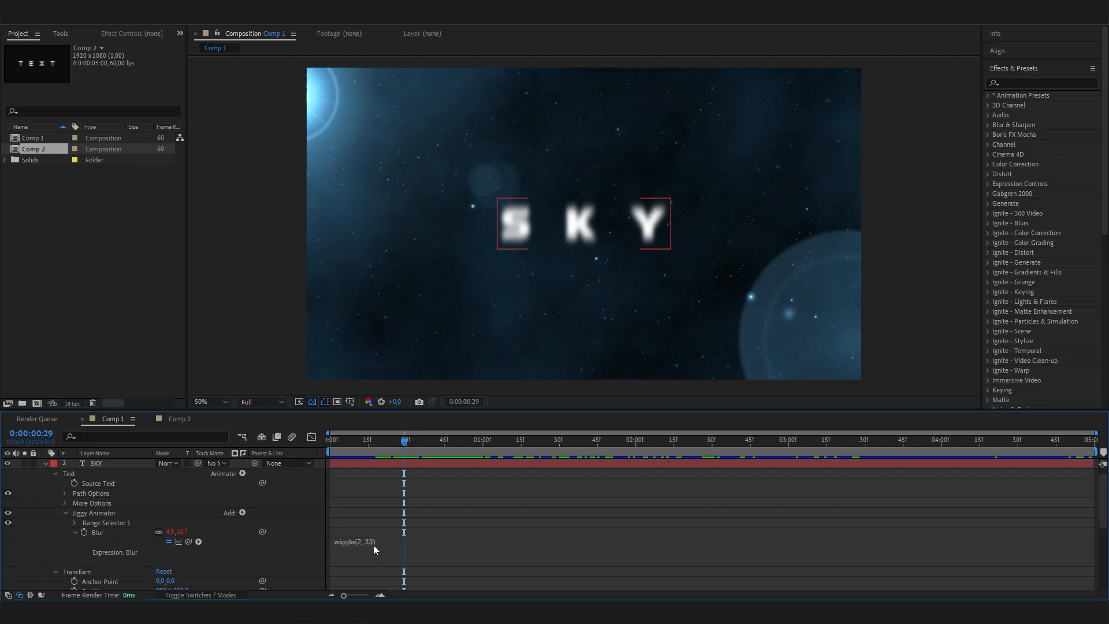
{"action": "left_click", "coordinate": [369, 542]}
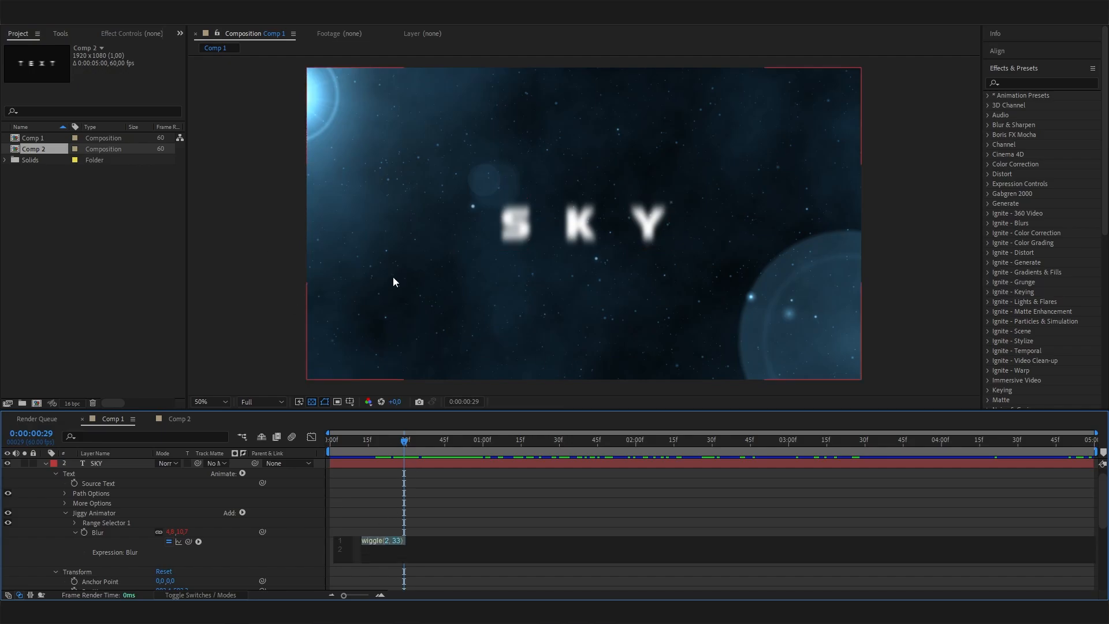
{"action": "left_click", "coordinate": [378, 542]}
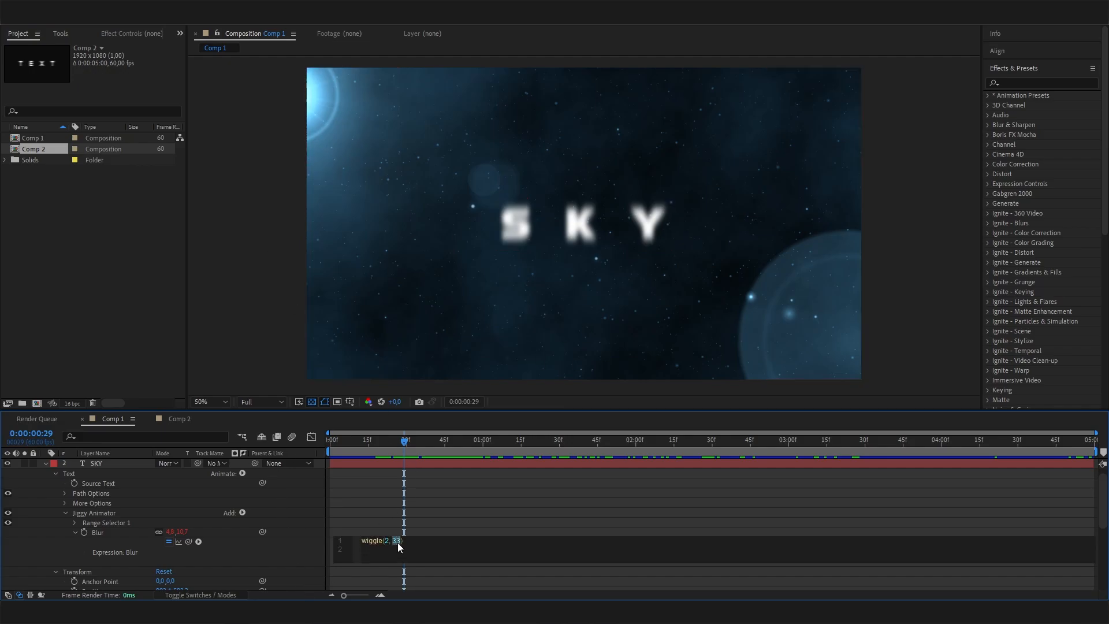
{"action": "left_click", "coordinate": [427, 524]}
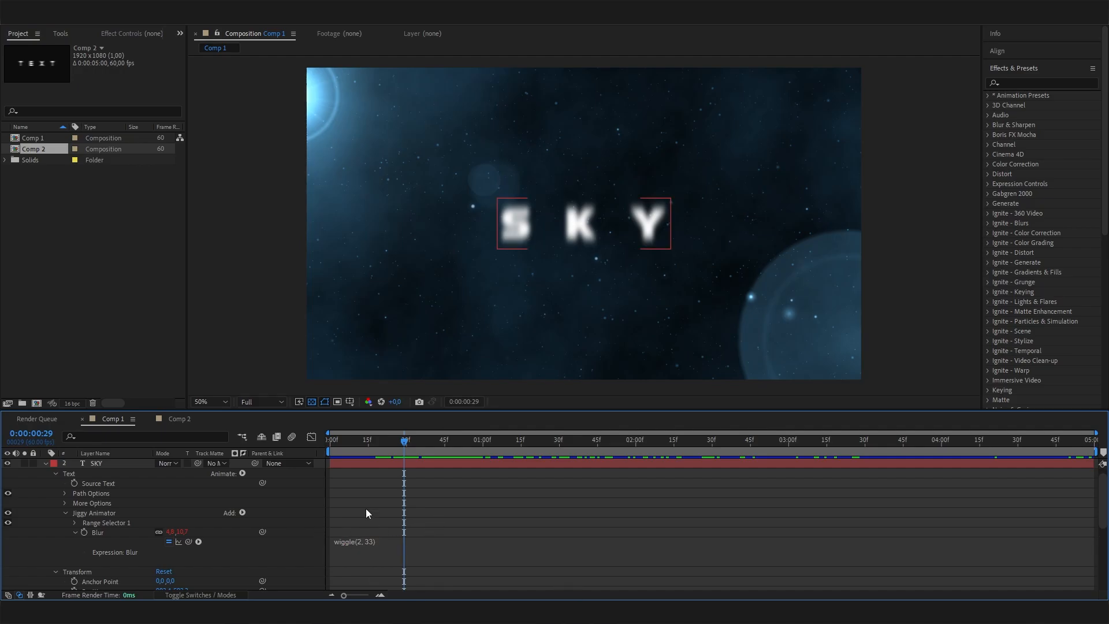
{"action": "left_click_drag", "start_coordinate": [409, 445], "coordinate": [429, 456]}
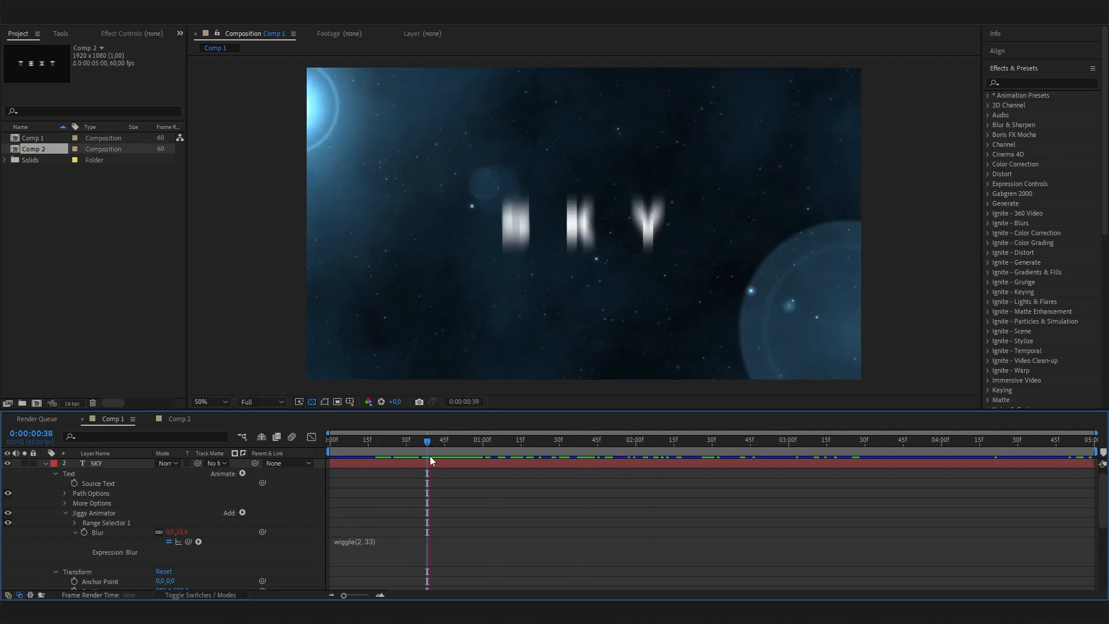
{"action": "key", "text": "space"}
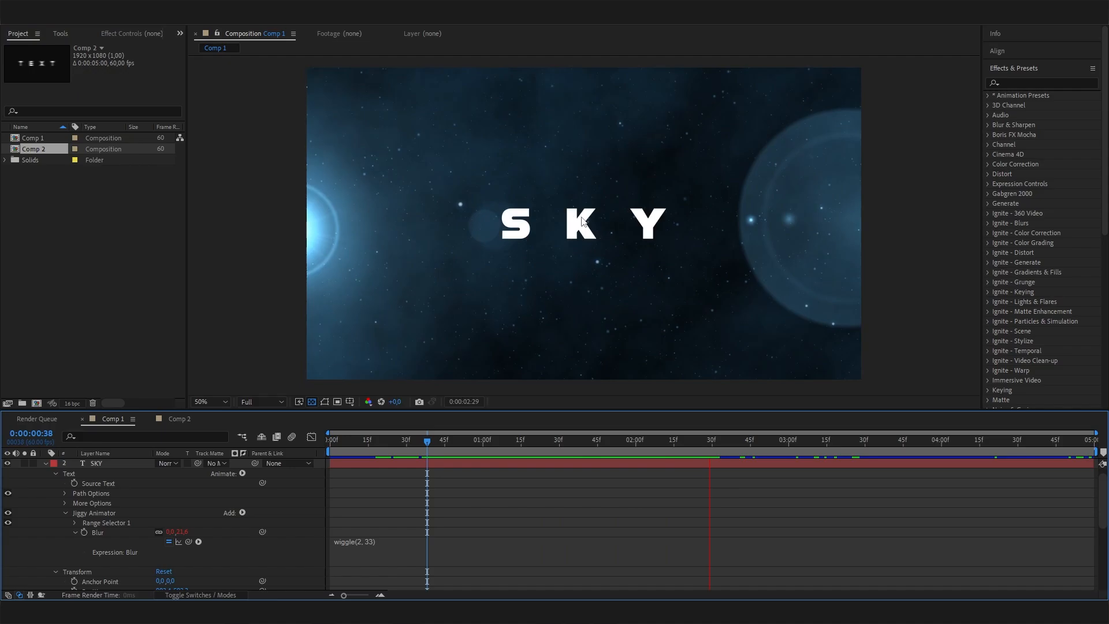